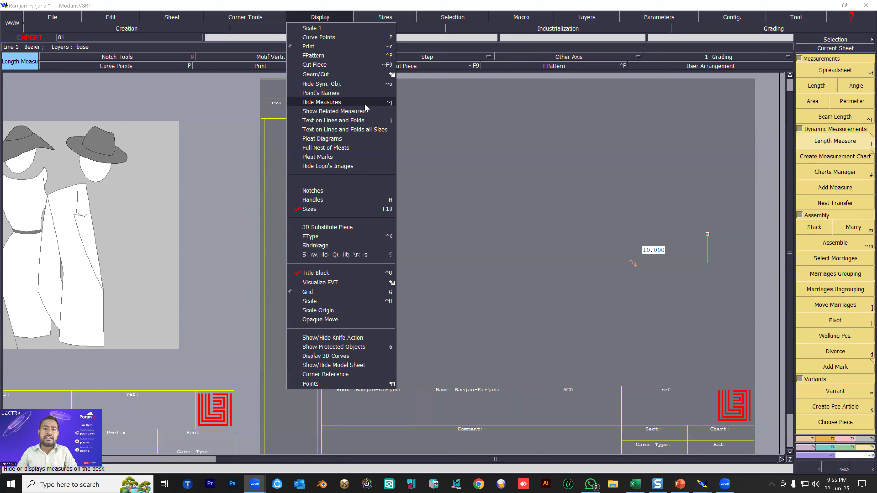
Hide the measures displayed on the pattern sheet.
click(389, 103)
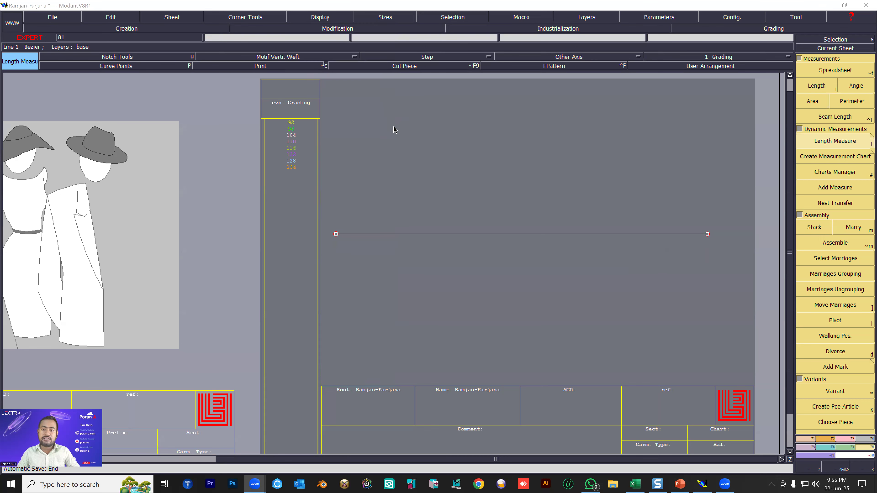
click(451, 174)
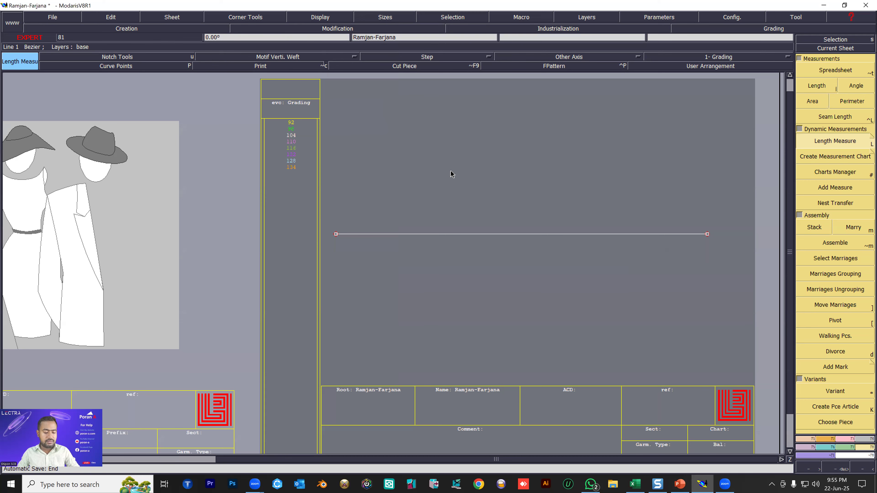
key(ctrl+a)
click(537, 235)
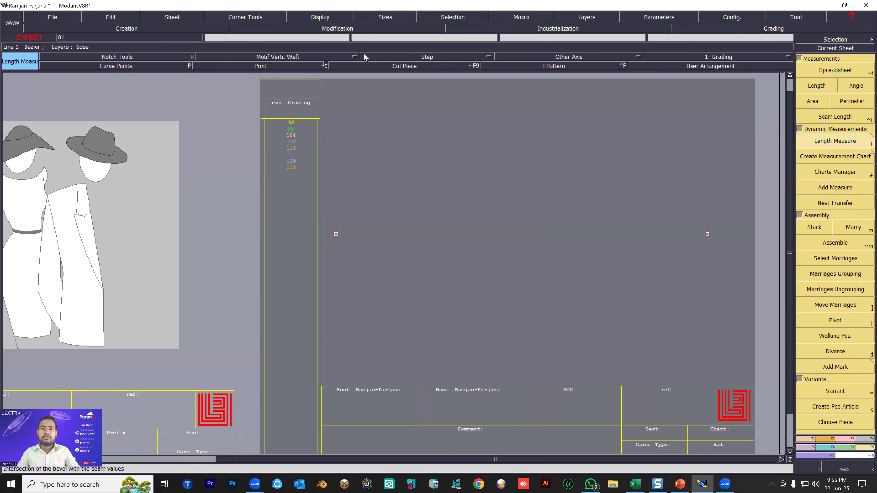
click(363, 114)
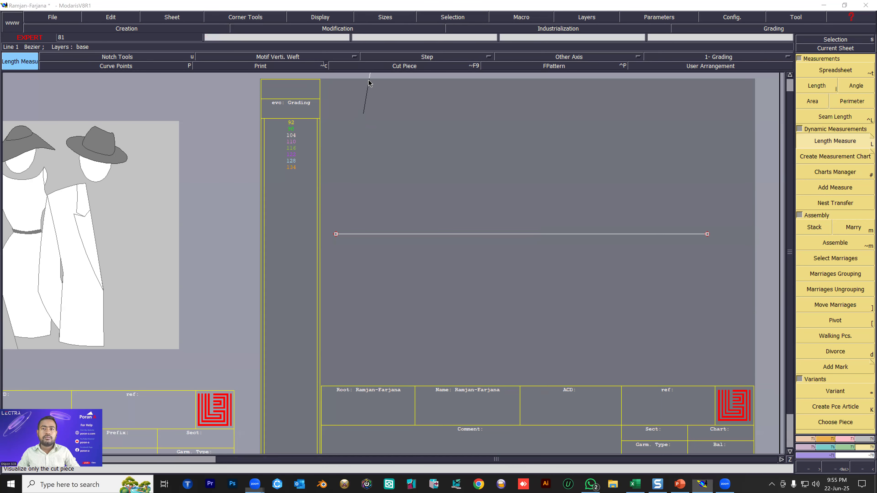
click(453, 139)
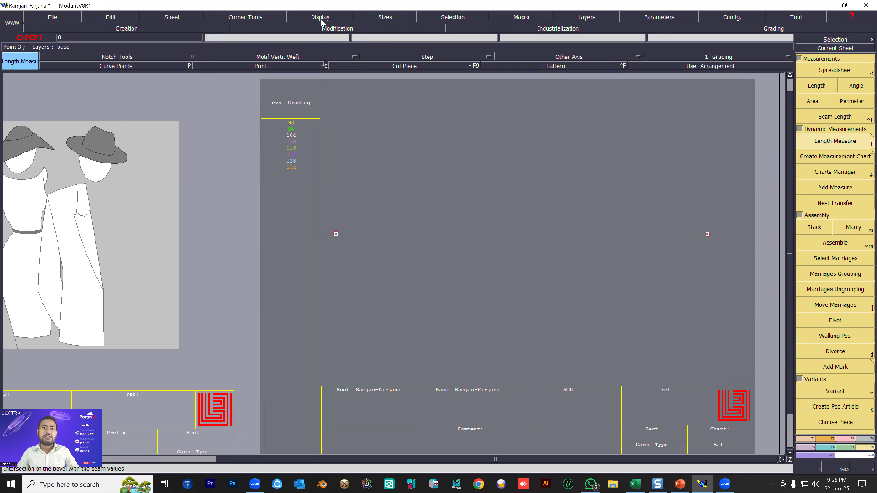
Toggle the display of measures on, off and on again so the line's length measure is shown.
click(322, 20)
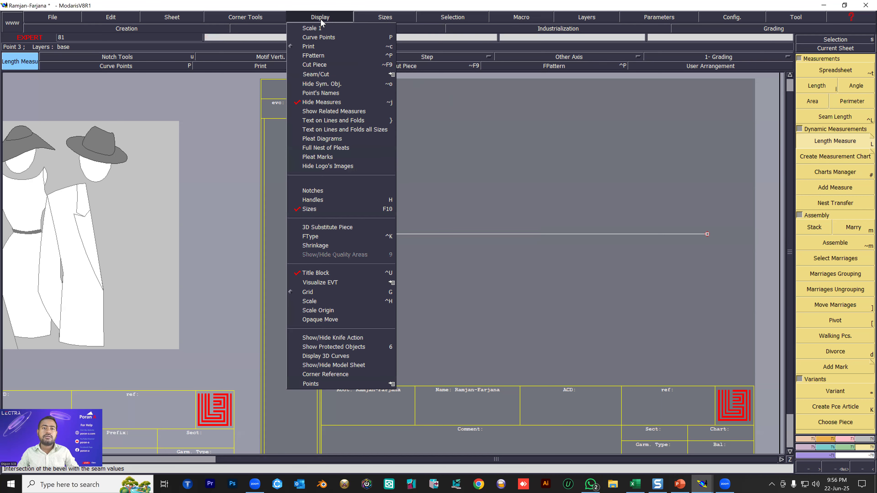
click(321, 103)
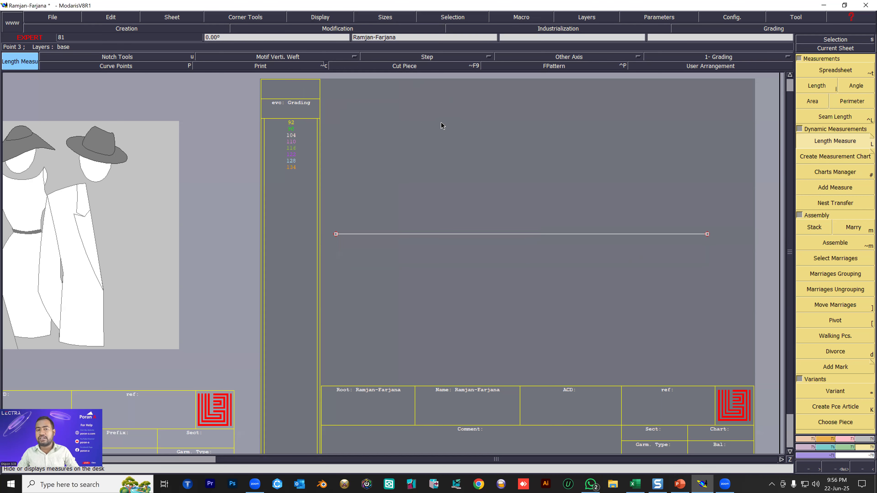
click(319, 17)
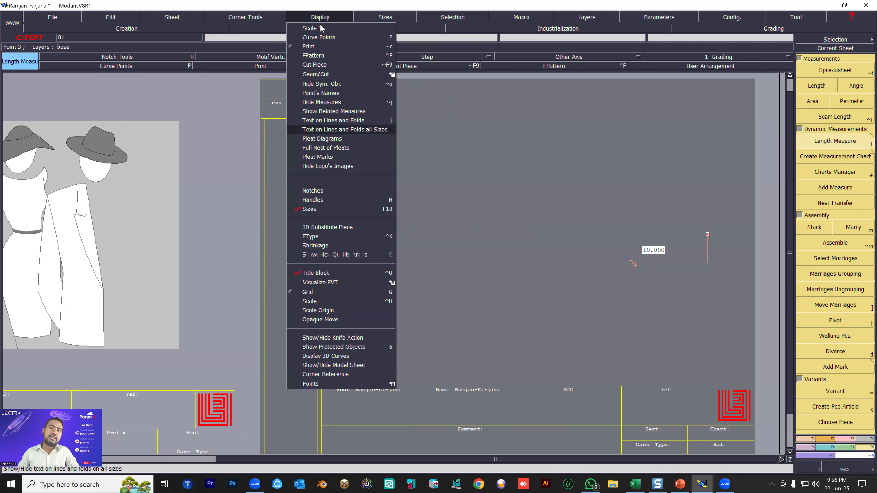
click(326, 103)
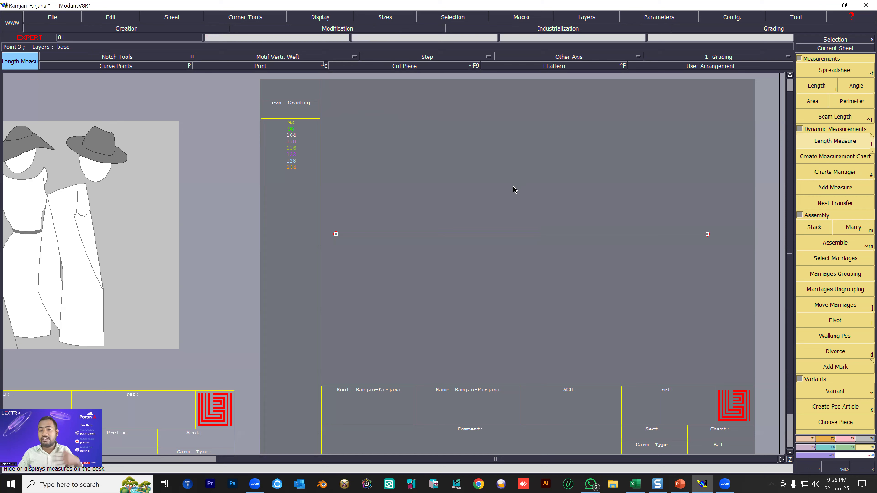
click(304, 17)
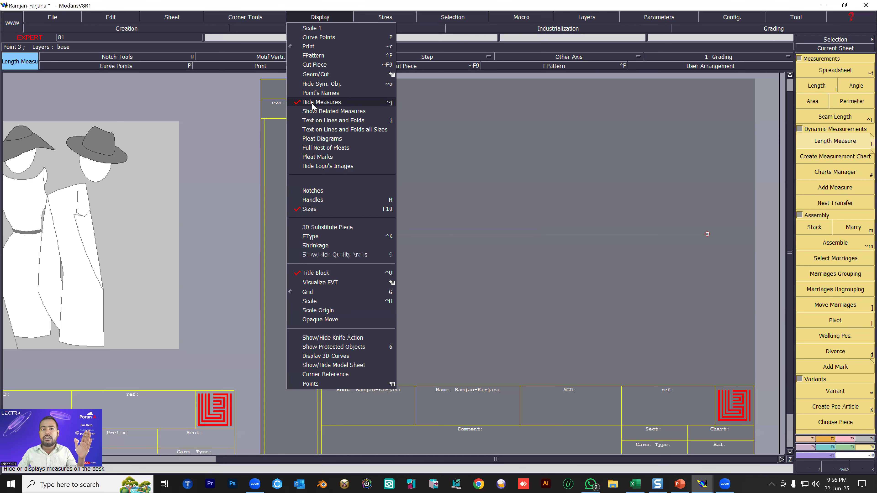
click(313, 103)
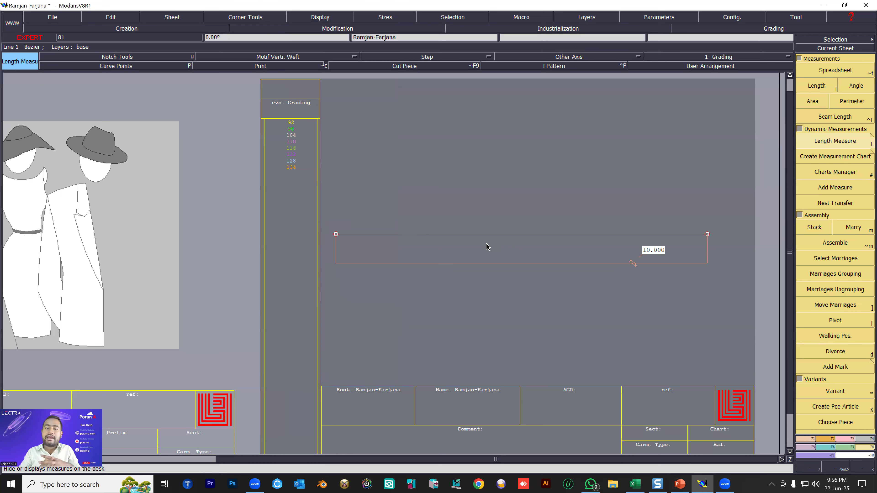
Measure the horizontal line's length between its two end points and review it per size in the measurement spreadsheet.
click(820, 89)
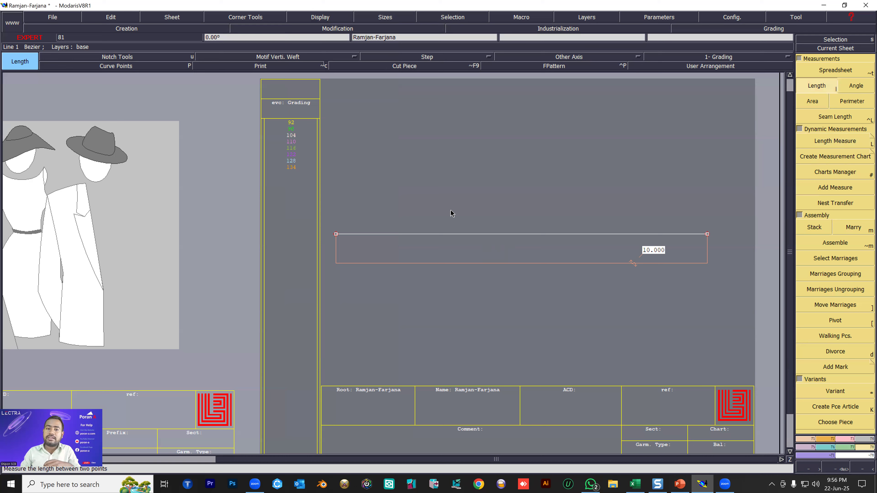
click(336, 234)
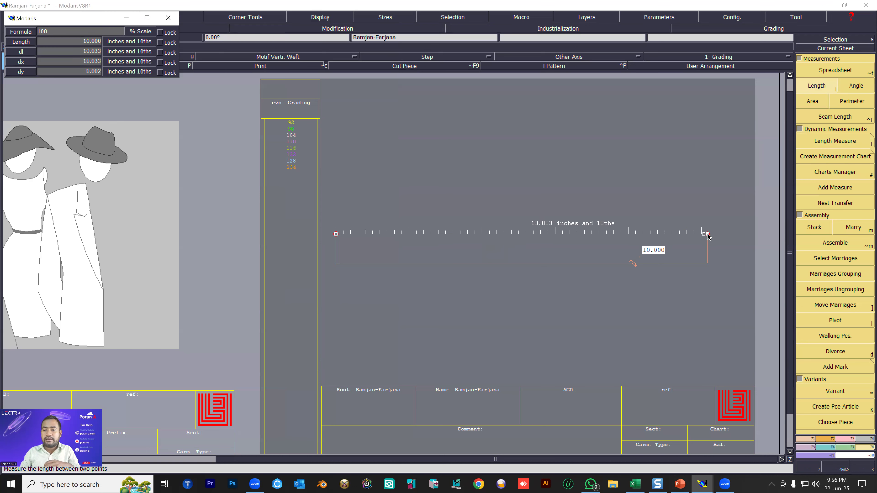
click(708, 234)
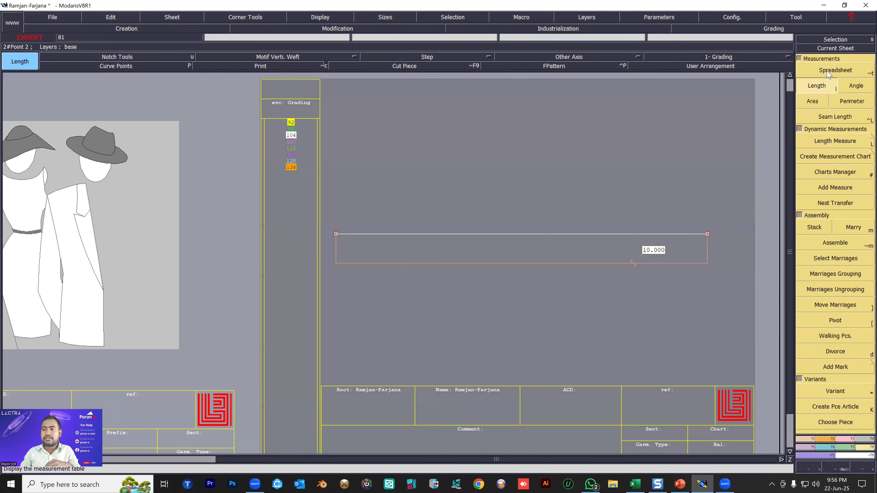
click(835, 71)
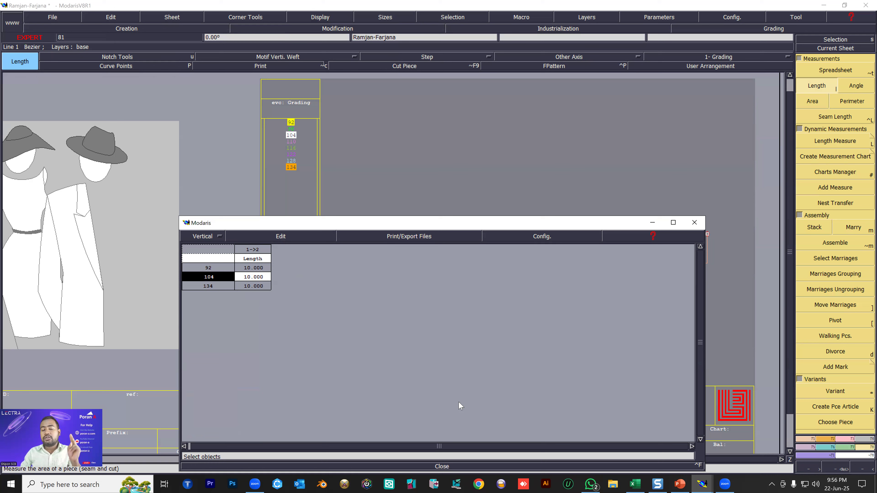
click(441, 467)
Arrange all the sheets on the desk and remove the dynamic length measure from the line.
key(j)
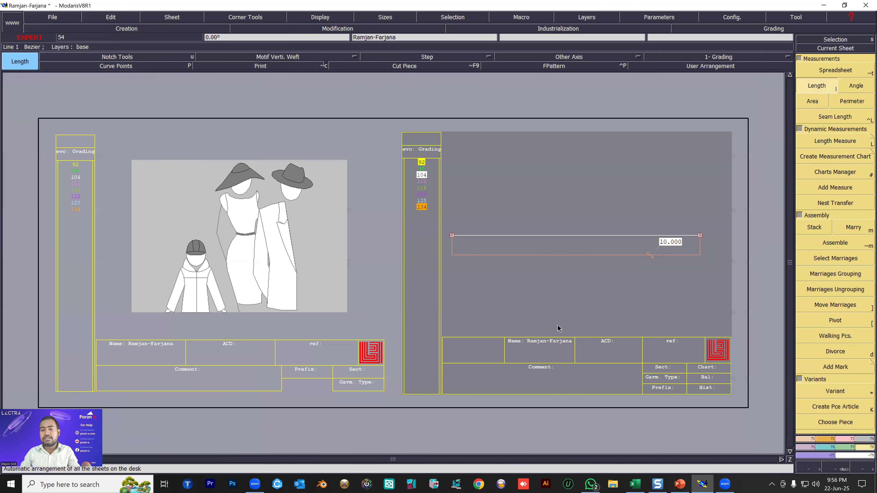
key(F12)
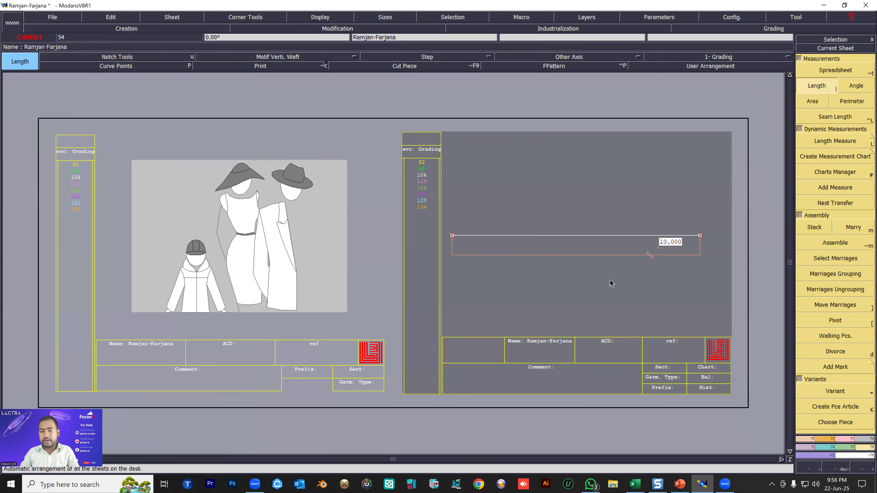
key(Delete)
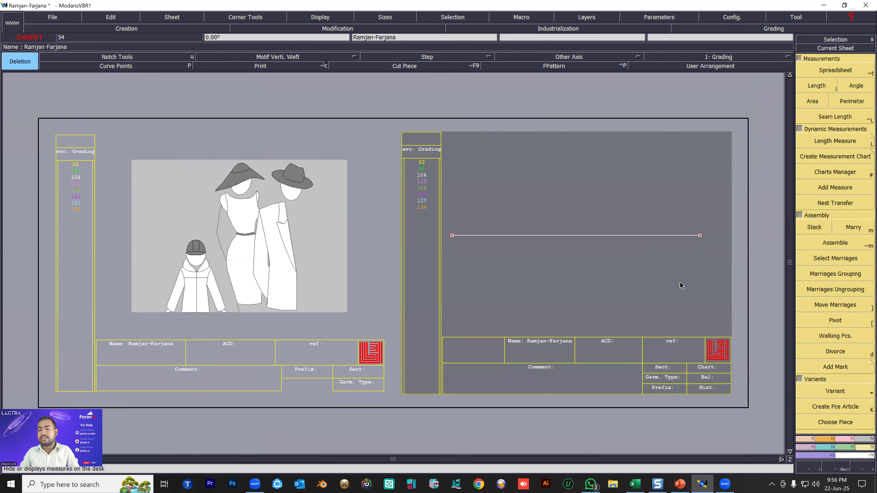
click(804, 443)
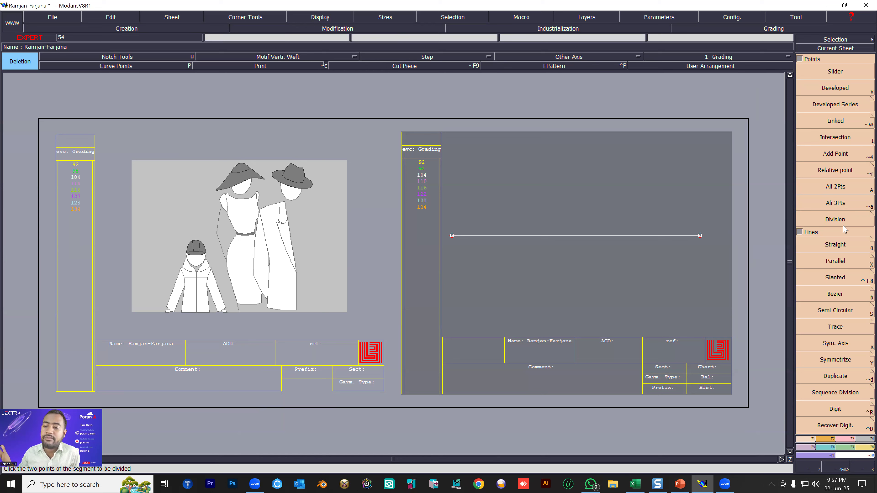
click(825, 440)
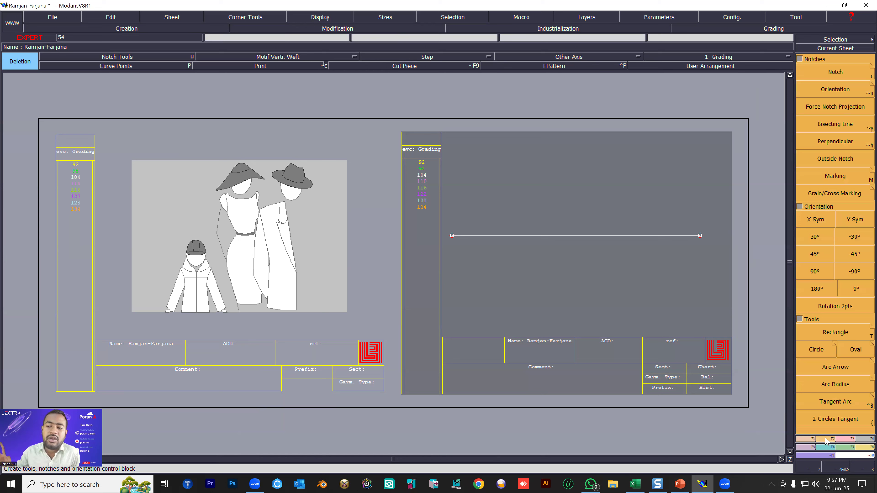
click(845, 441)
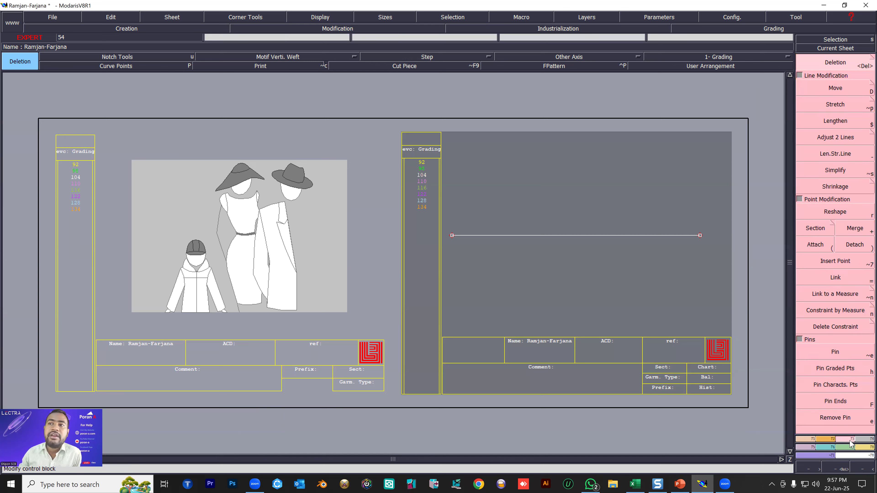
Open the Help Summary, enlarge its window and display the topic Presentation of the main screen under Main screen overview.
click(850, 18)
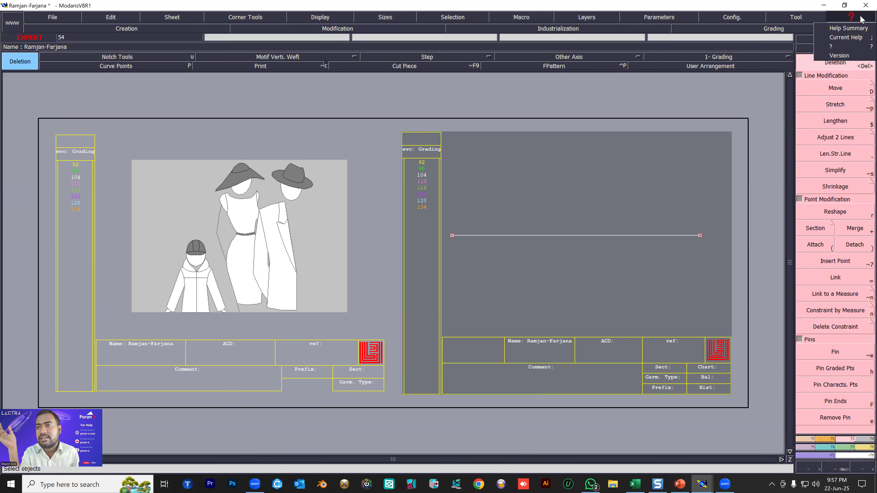
click(851, 29)
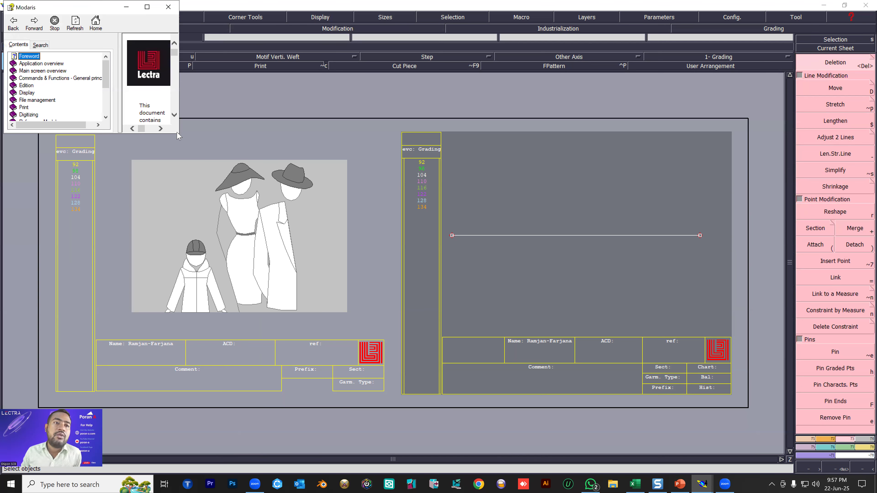
drag(179, 135, 372, 350)
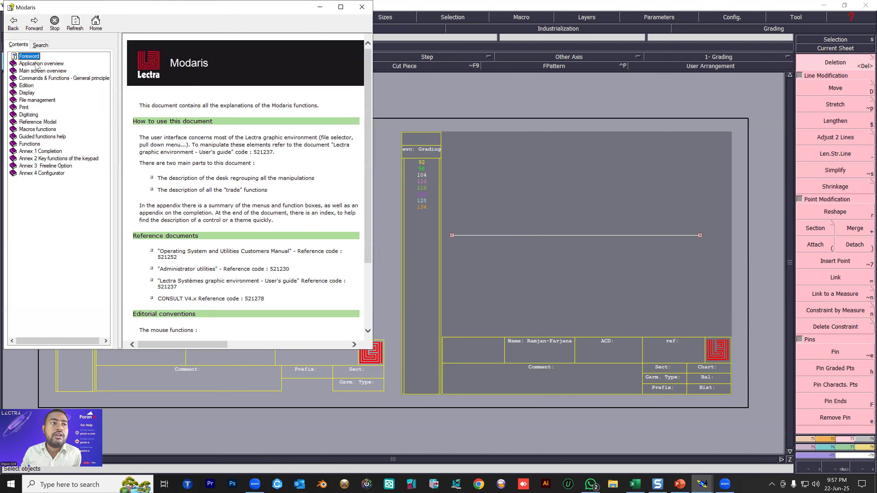
click(38, 63)
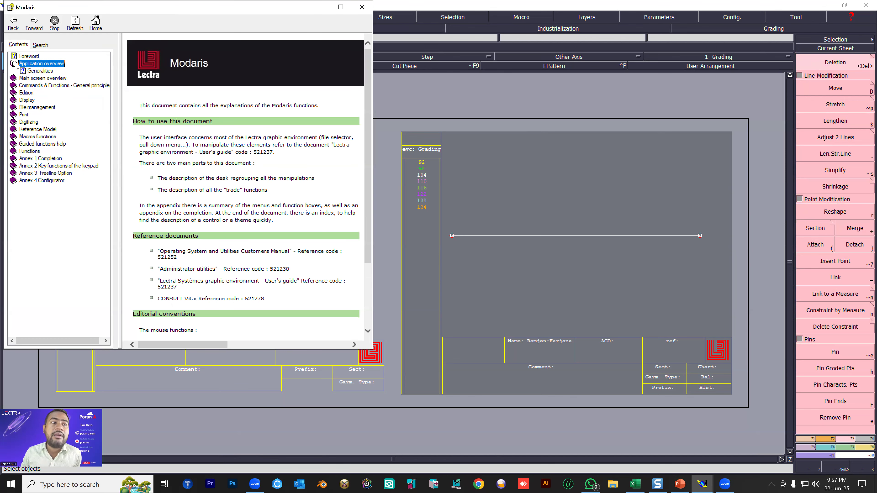
click(27, 57)
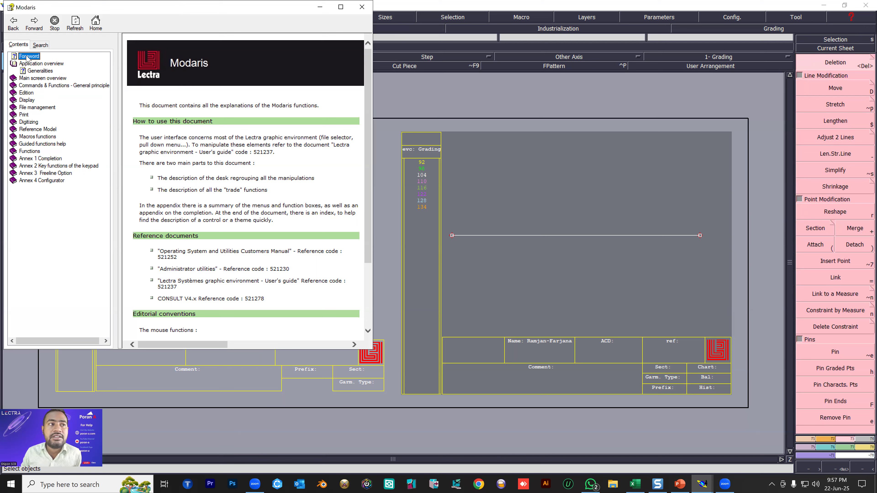
click(26, 79)
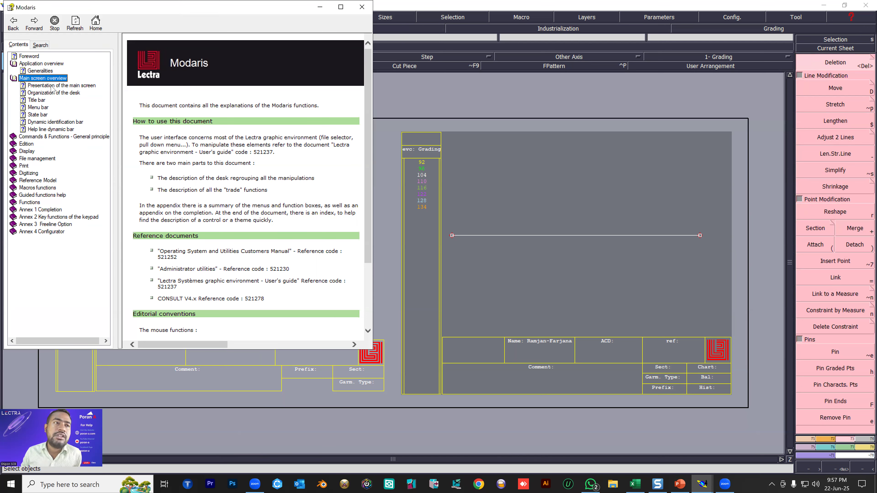
click(52, 86)
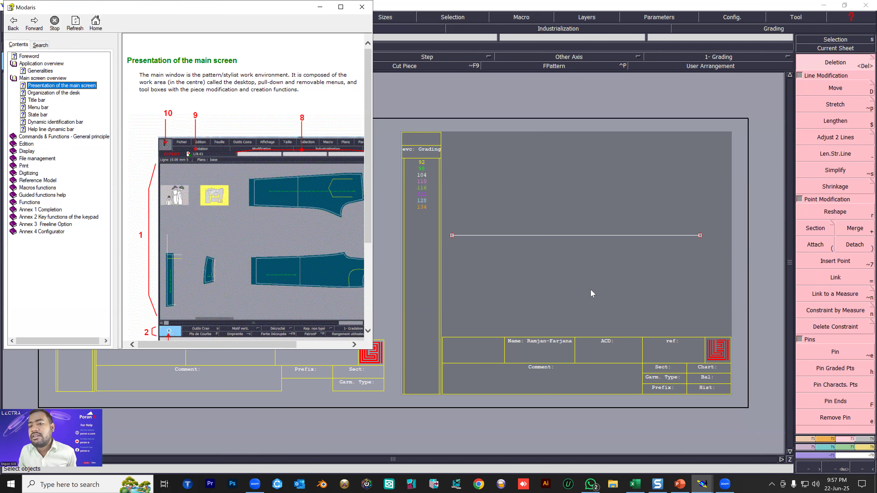
Maximize the help window, examine the Desktop and State bar entries of the main screen diagram, and close the help.
click(340, 7)
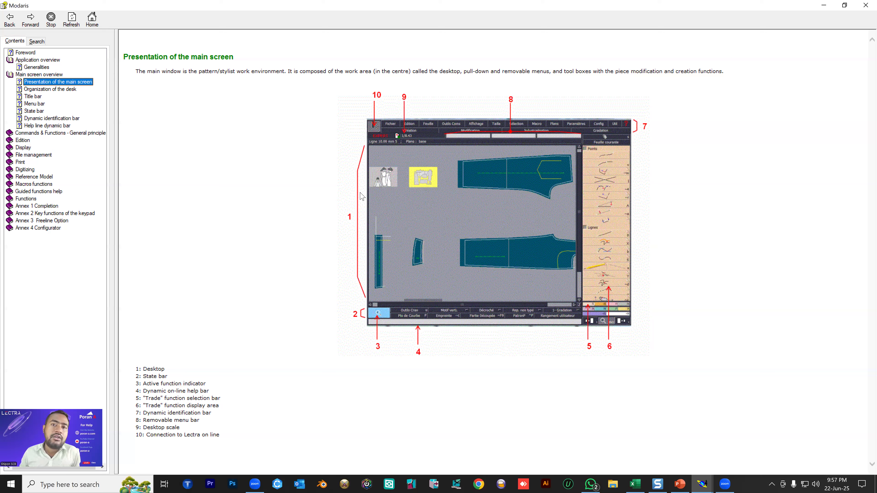
double_click(372, 149)
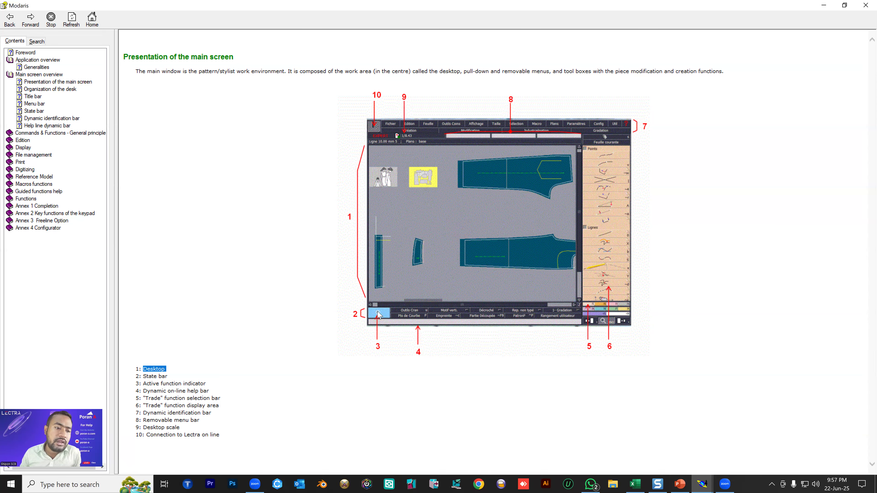
triple_click(164, 377)
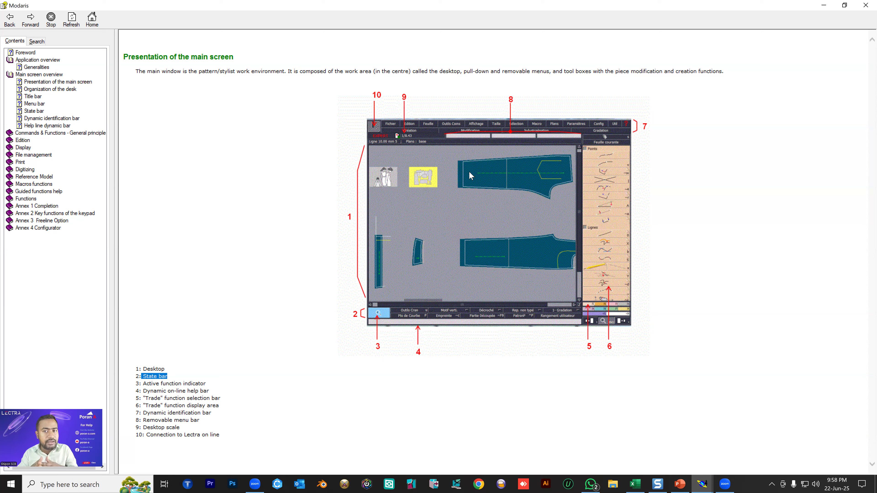
click(862, 2)
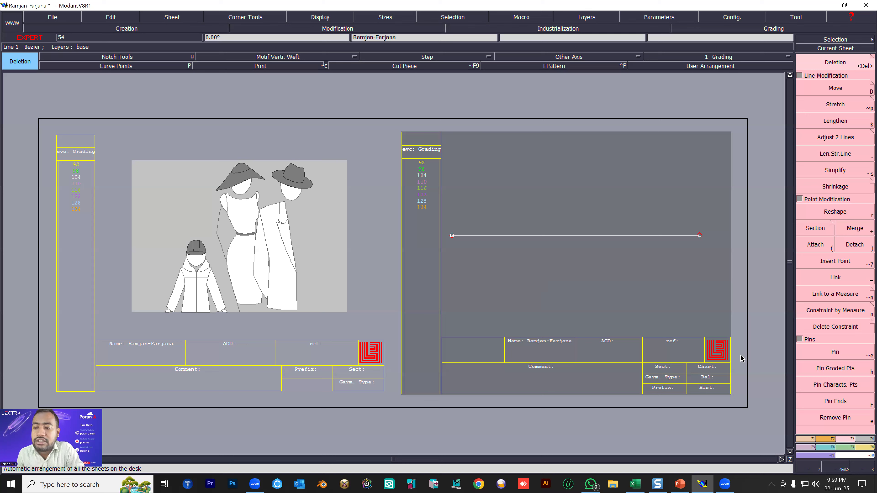
Start a Sequence Division on the horizontal line, picking its two end points as the sequence.
click(806, 439)
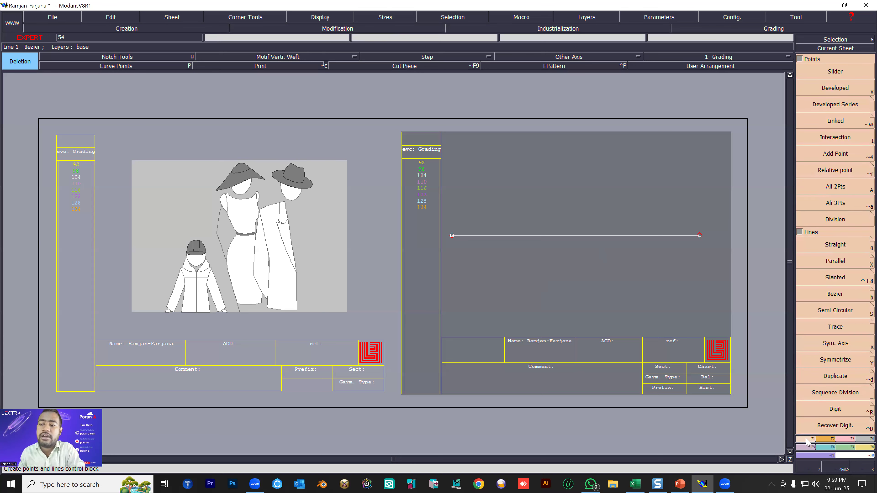
click(810, 394)
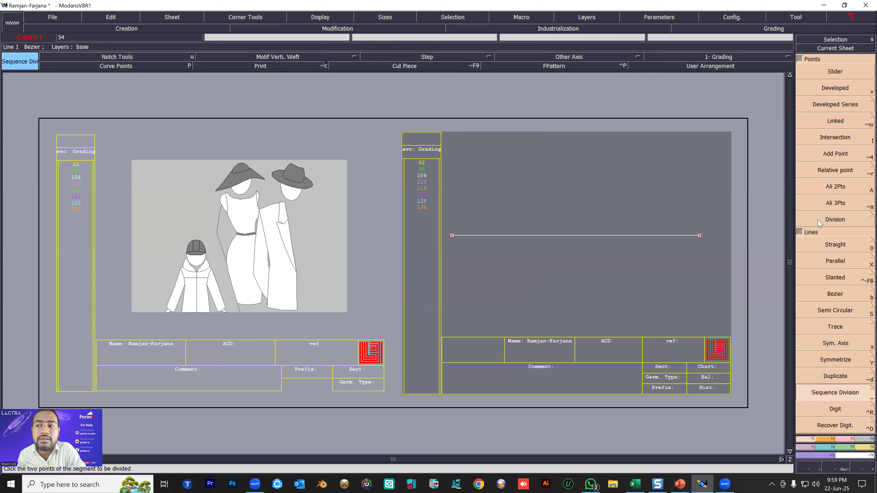
click(819, 223)
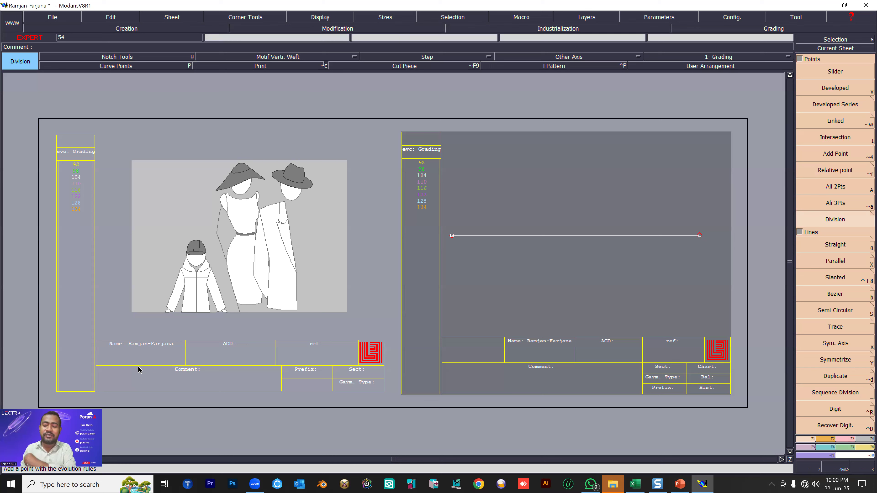
click(843, 395)
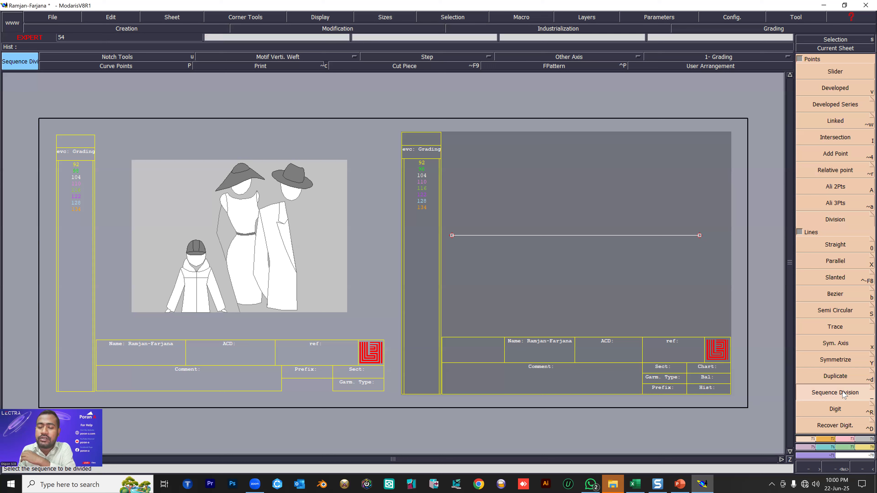
click(454, 239)
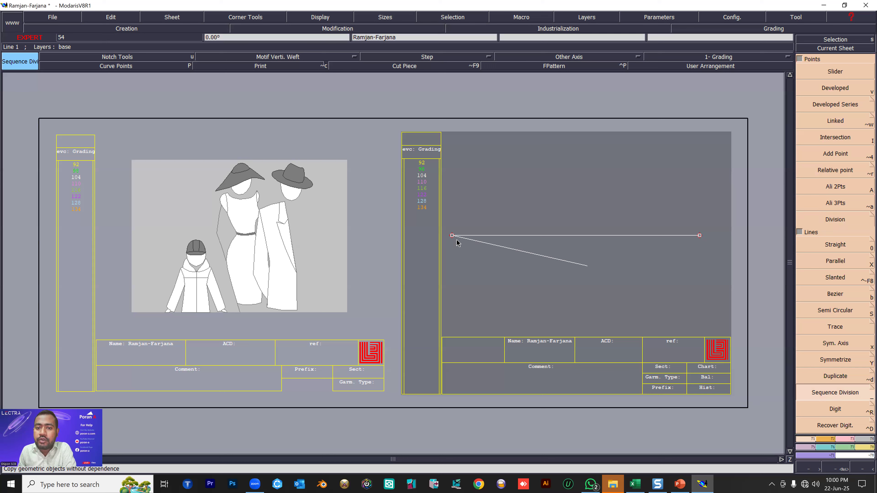
click(698, 235)
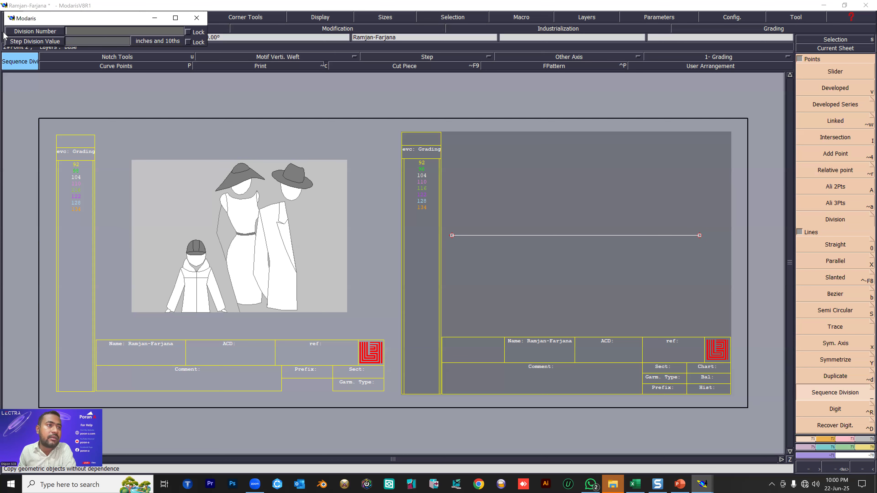
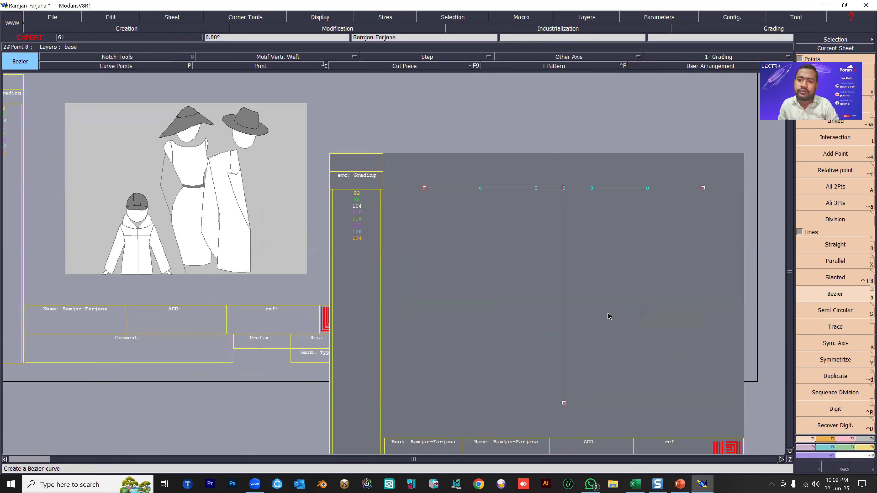
Construct an arc with Arc Arrow between the horizontal line's two end points, bulging upward with an arrow of about 4.6 inches.
scroll(557, 260, down, 5)
scroll(551, 268, up, 4)
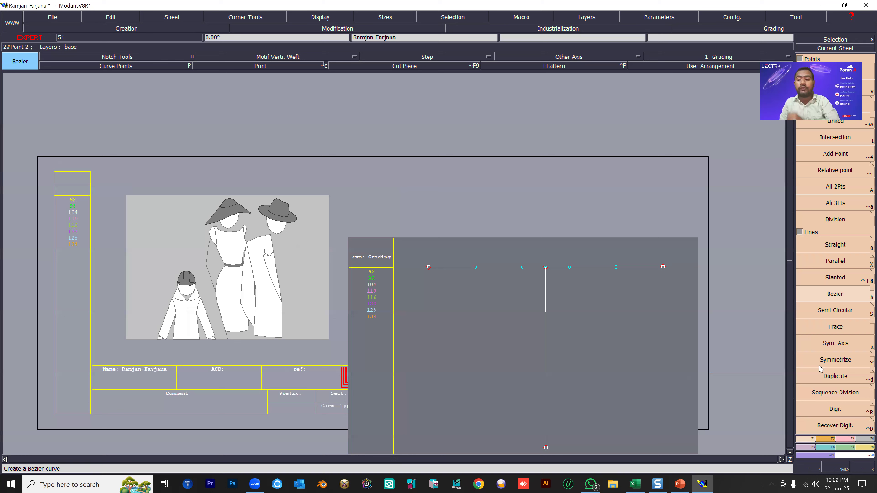
click(825, 442)
click(830, 369)
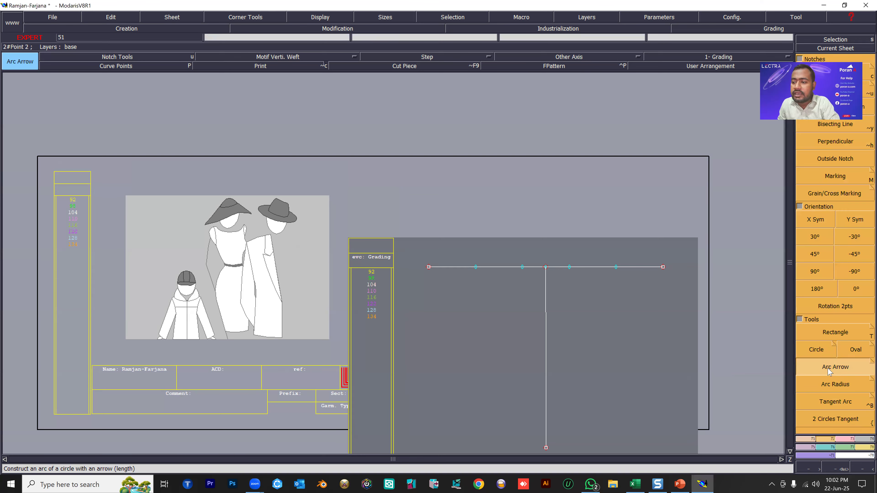
click(428, 267)
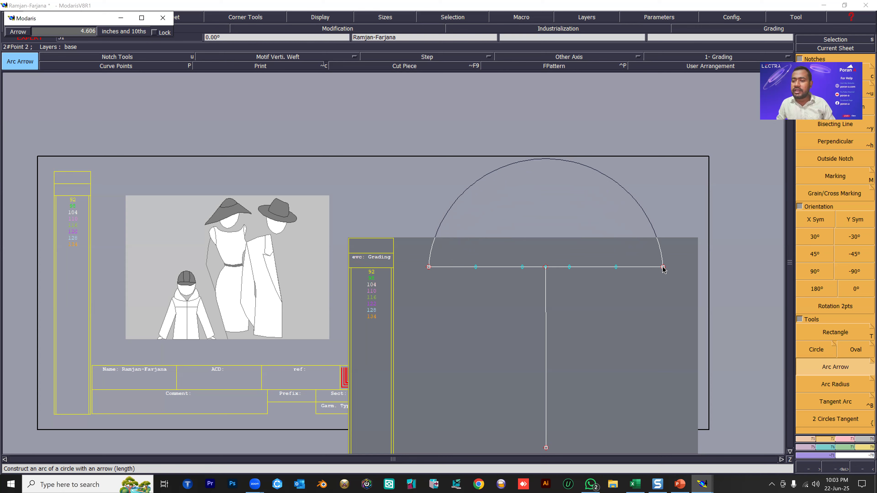
click(663, 269)
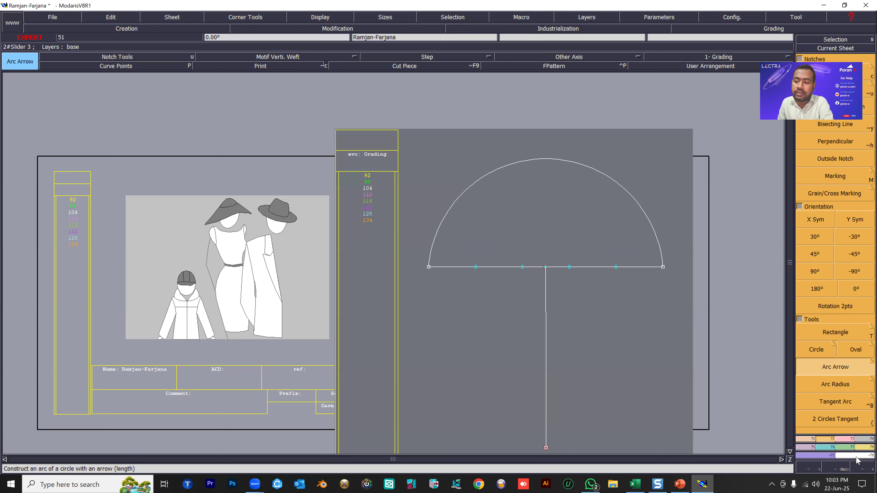
Insert the four division points into the horizontal line as curve points and toggle the display of the curve points.
click(850, 438)
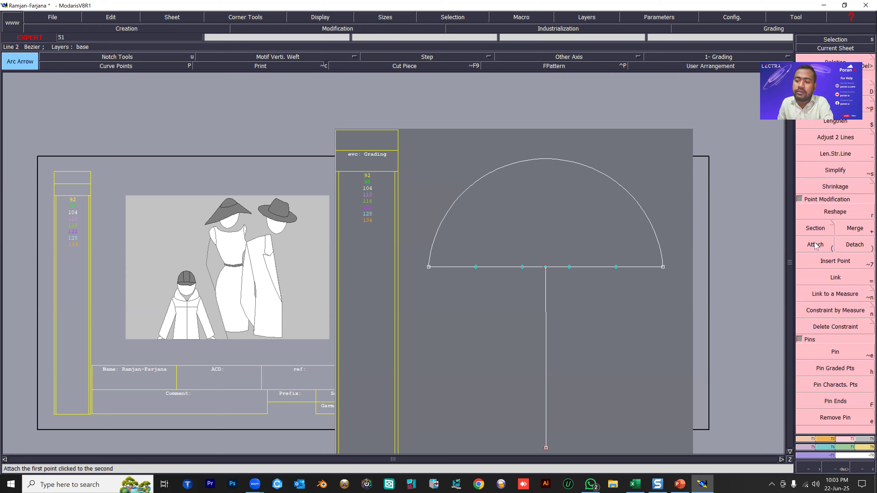
click(831, 264)
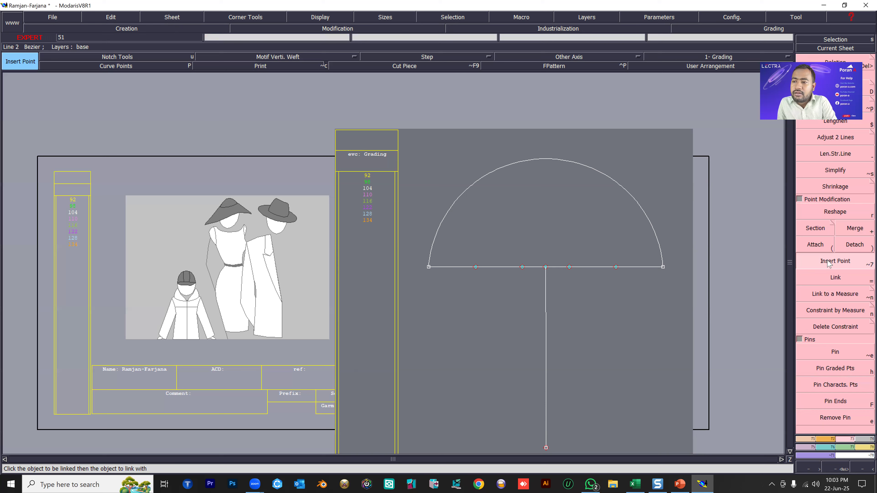
click(475, 267)
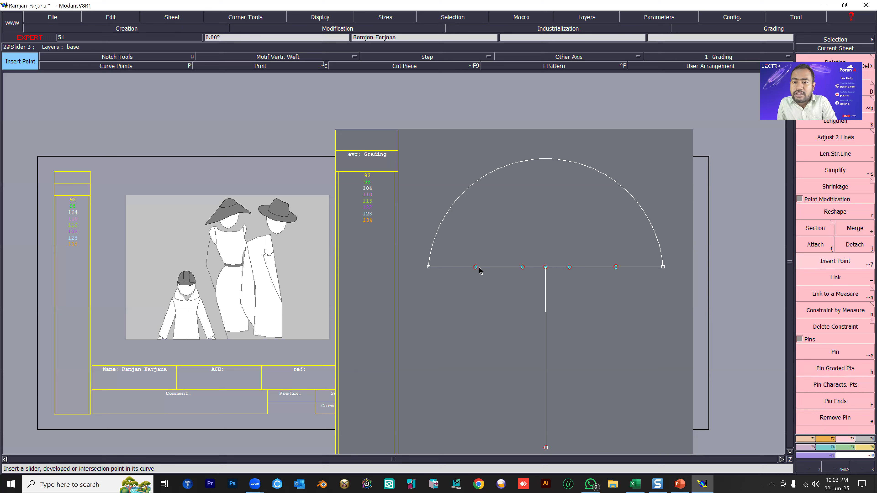
click(522, 268)
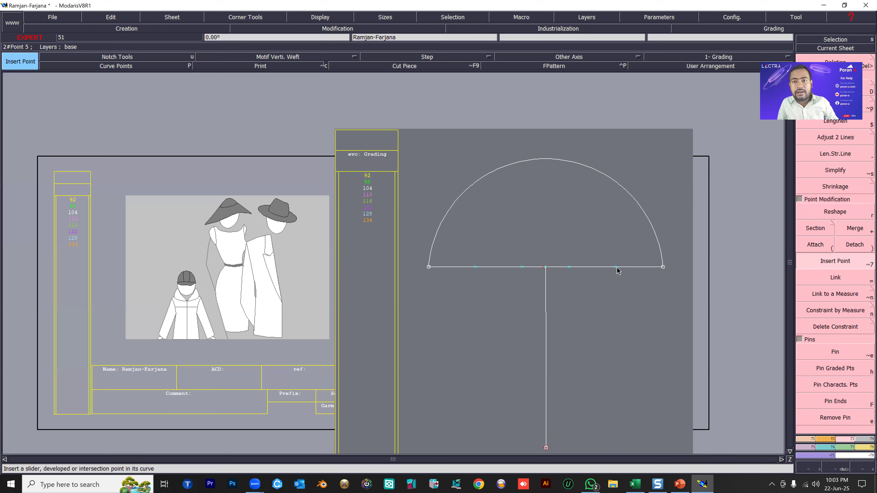
key(shift+p)
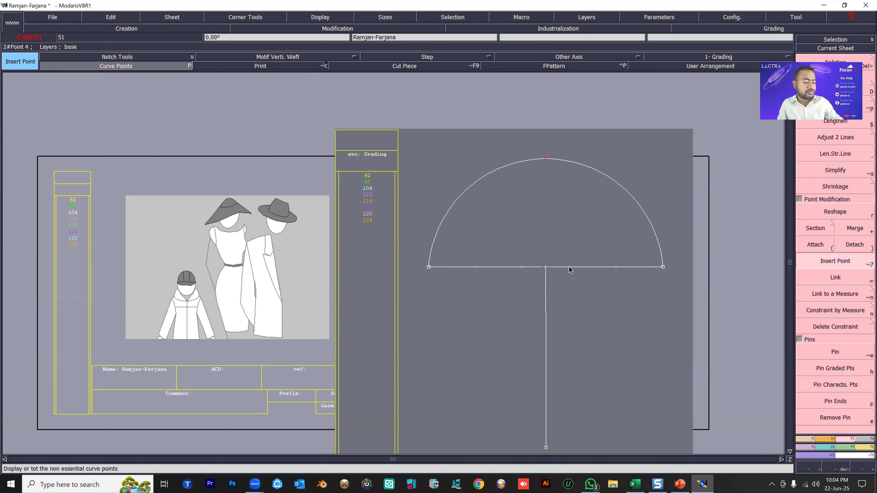
Create a parallel to the horizontal line at a distance of 1.5 inches above it, inside the arc.
key(p)
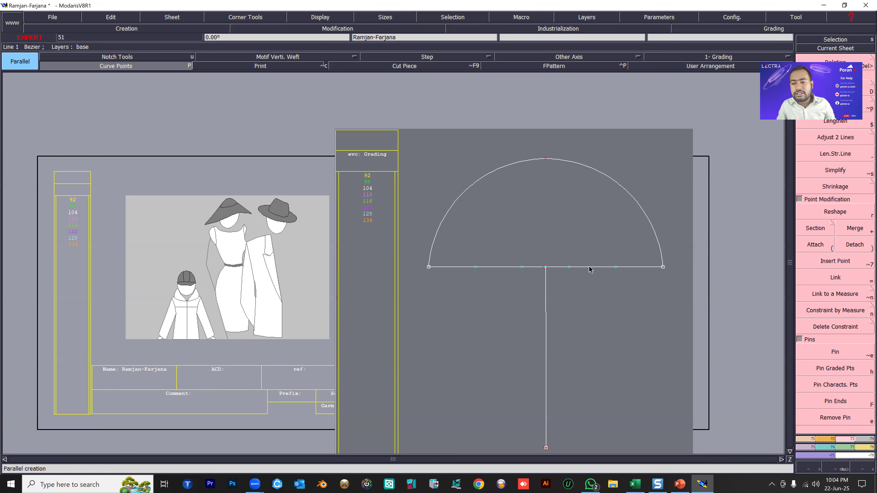
click(808, 439)
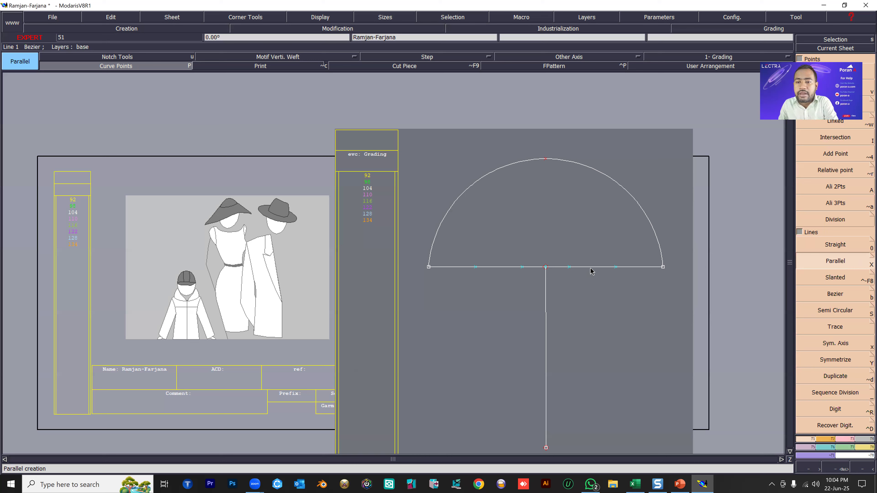
click(588, 255)
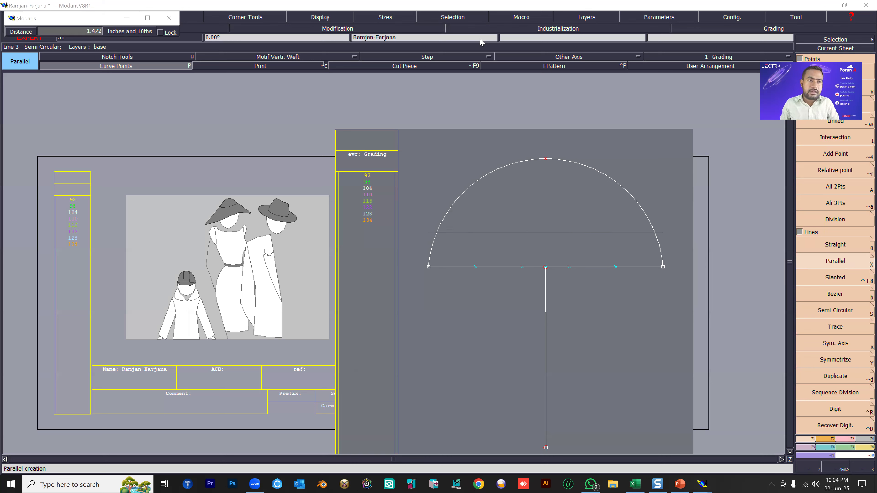
click(65, 31)
text(3)
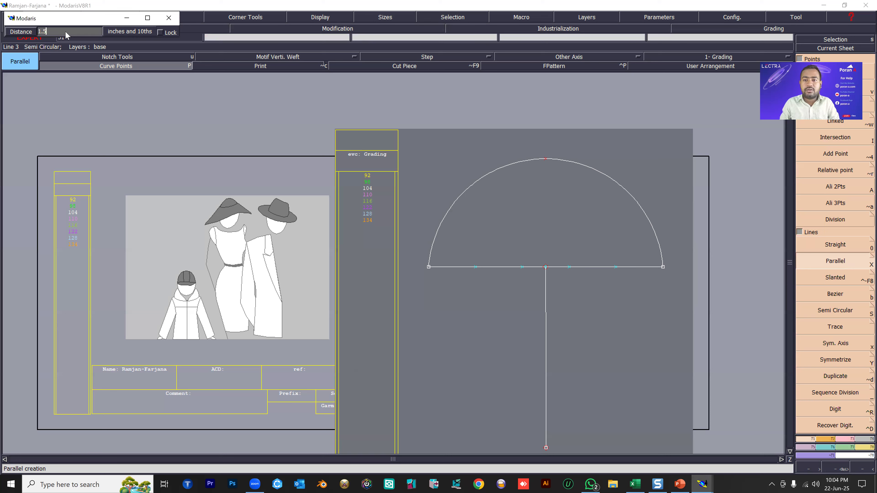
key(Return)
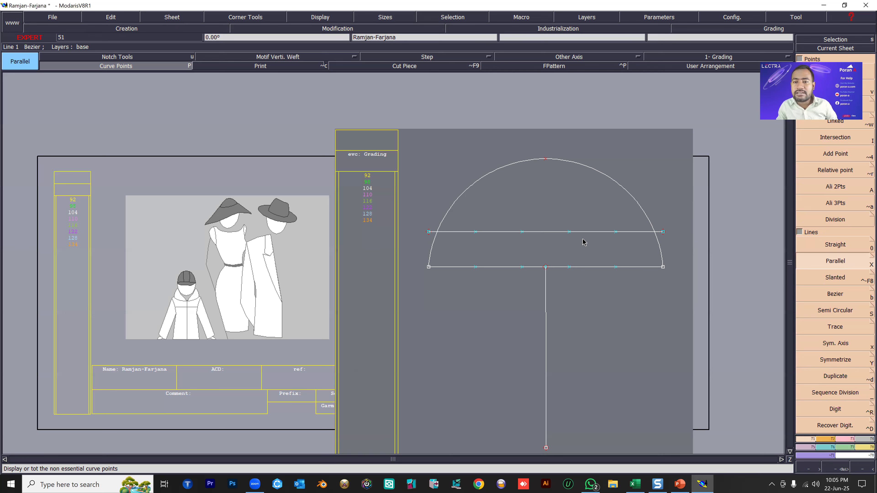
Divide each segment between consecutive points of the parallel line into 2 with Sequence Division.
scroll(583, 241, up, 1)
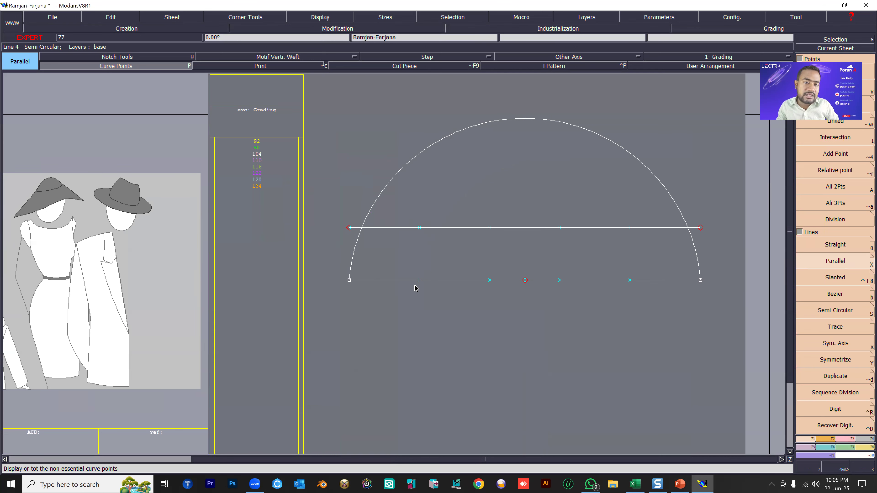
click(821, 394)
click(349, 228)
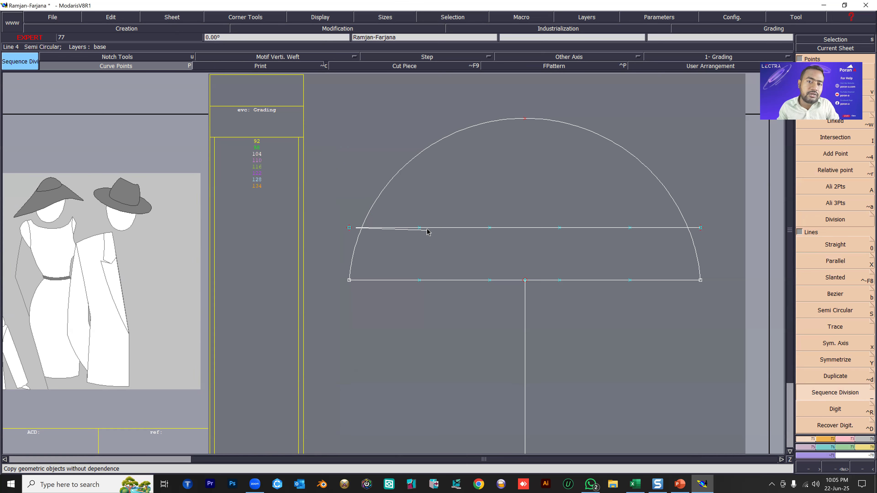
click(419, 228)
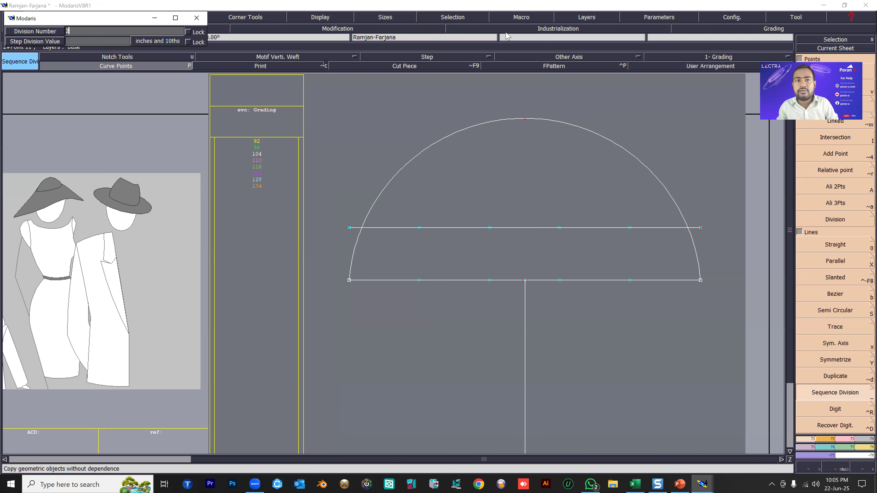
key(Return)
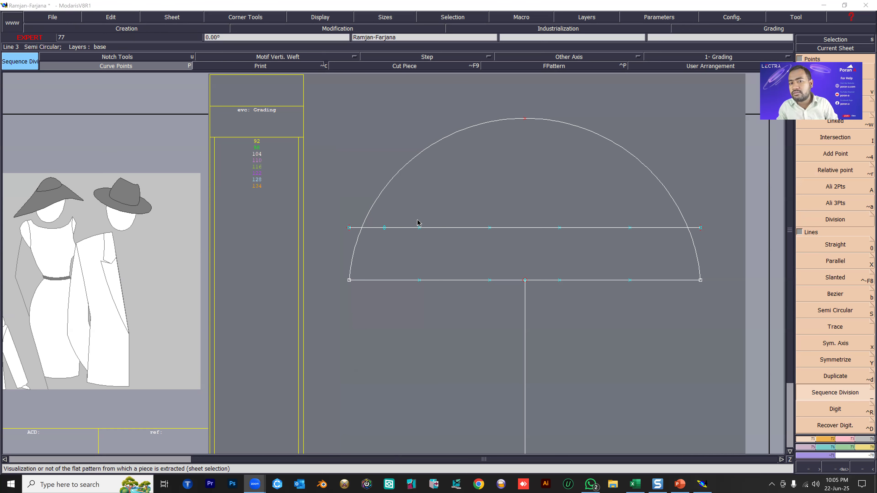
click(489, 228)
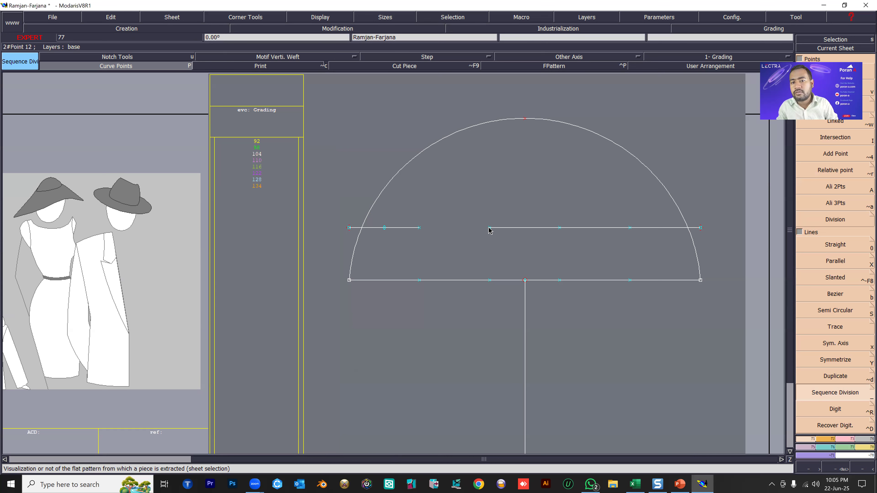
key(Return)
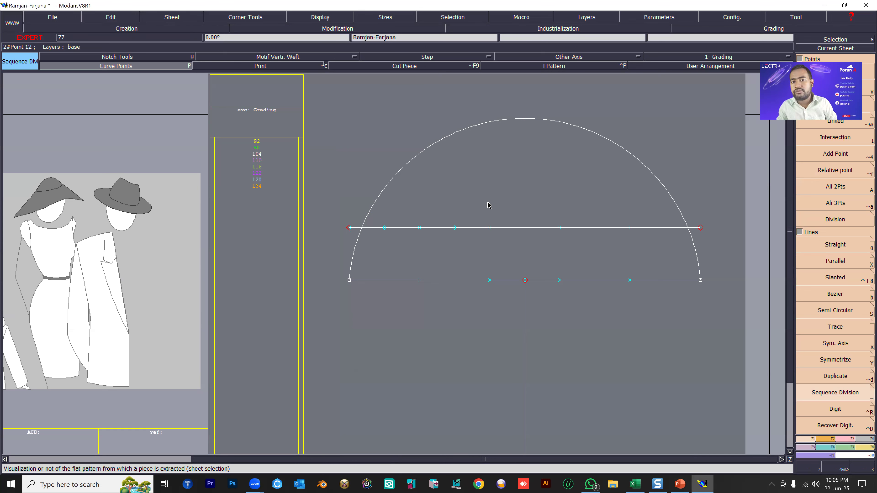
click(560, 228)
key(Return)
click(630, 228)
key(Return)
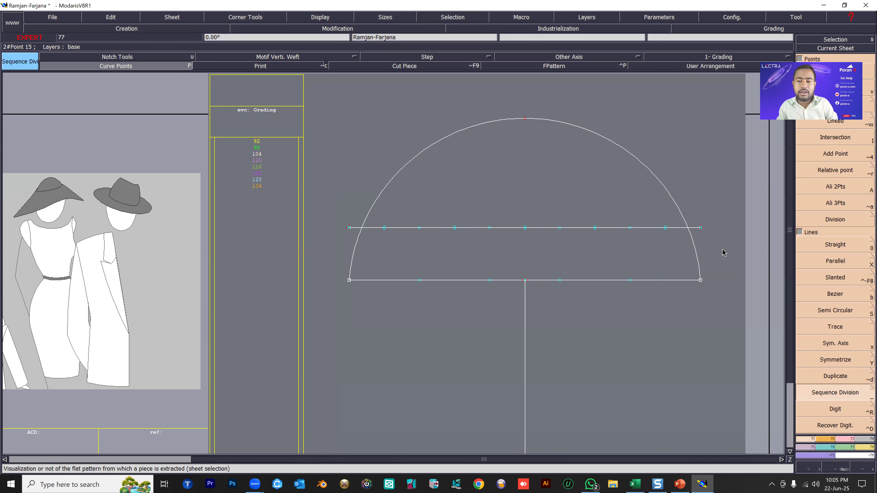
Delete the four copied points on the parallel line, keeping only its end points and the five segment midpoints.
key(Delete)
click(631, 228)
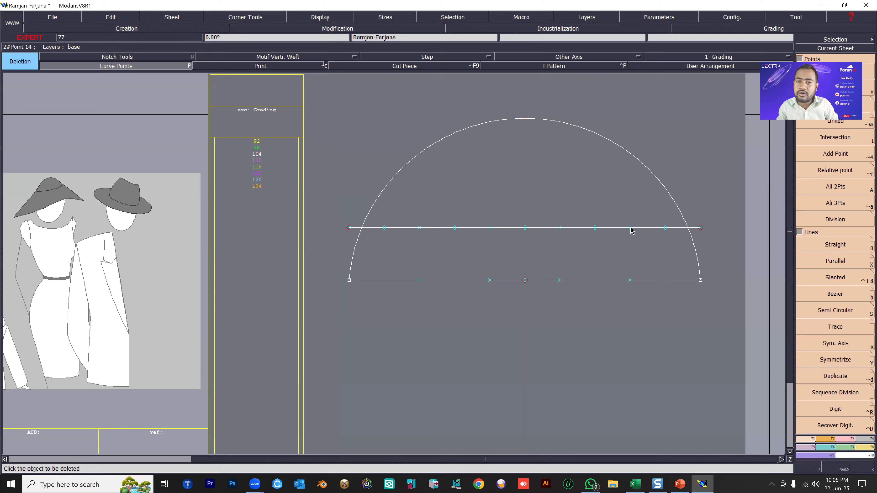
click(490, 228)
click(419, 228)
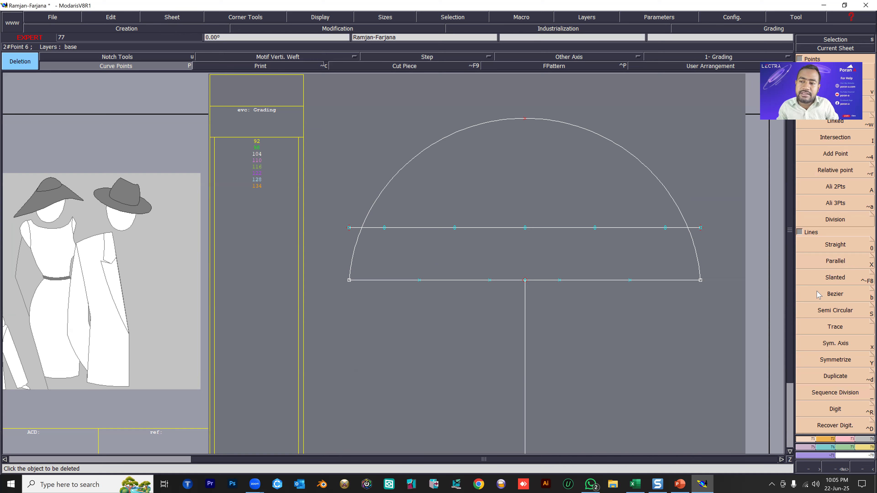
Draw a five-arch scalloped Bezier curve between the base line's end points, alternating between the parallel line's midpoints and the base line's division points.
key(b)
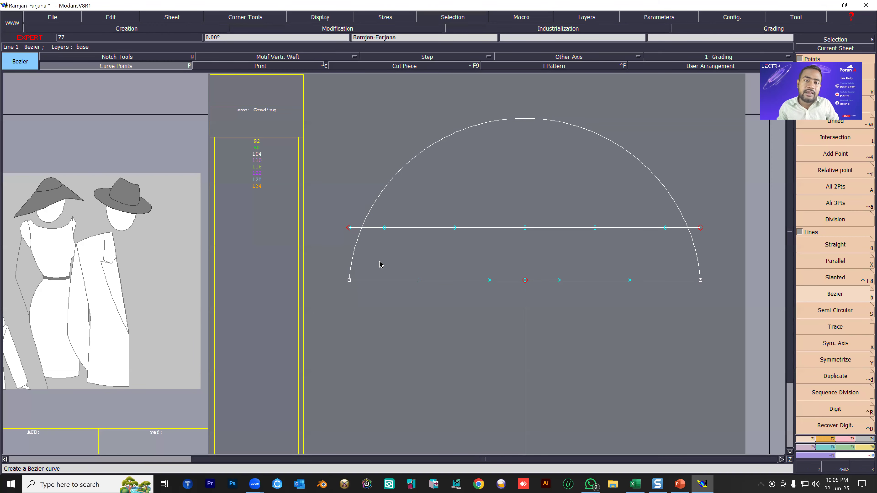
click(349, 280)
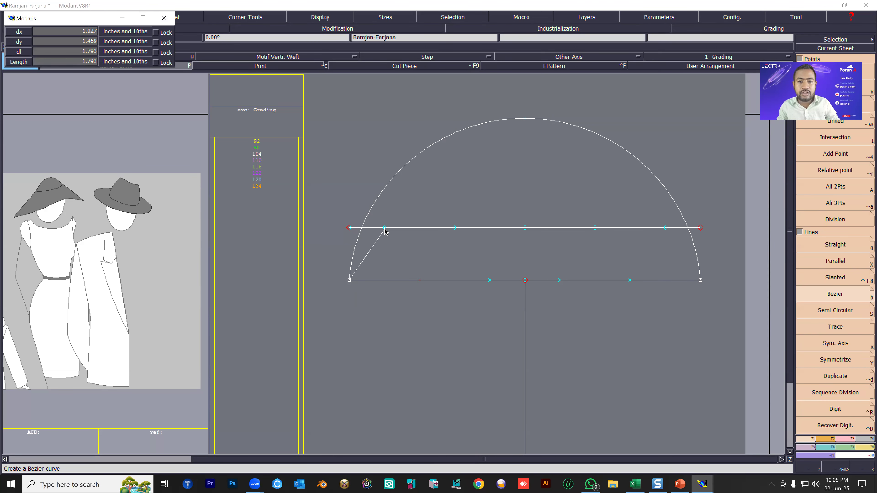
click(385, 229)
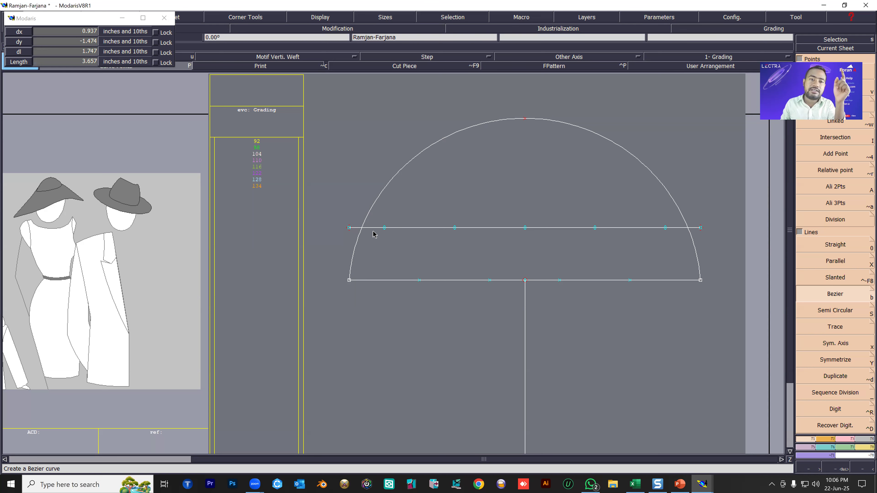
click(390, 244)
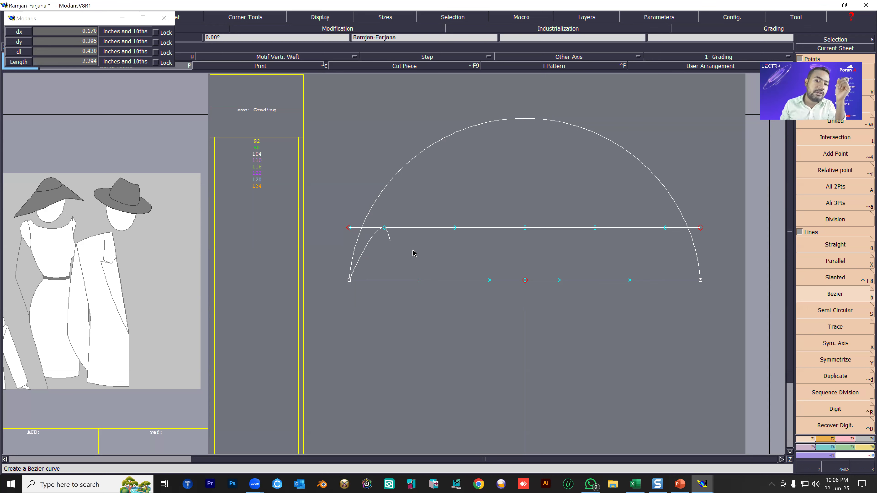
click(418, 280)
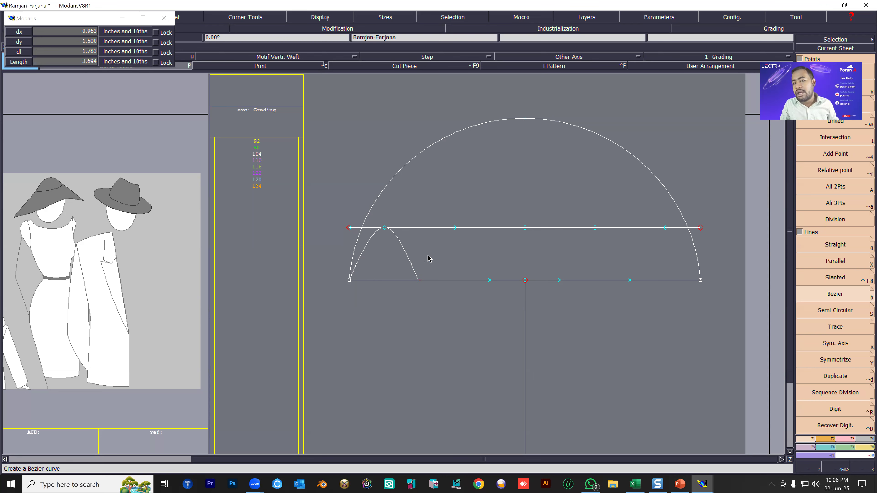
click(454, 228)
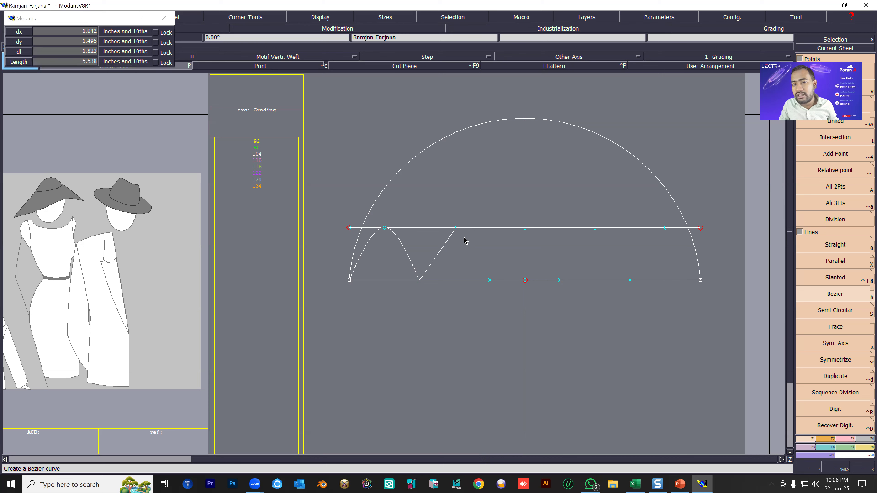
click(490, 281)
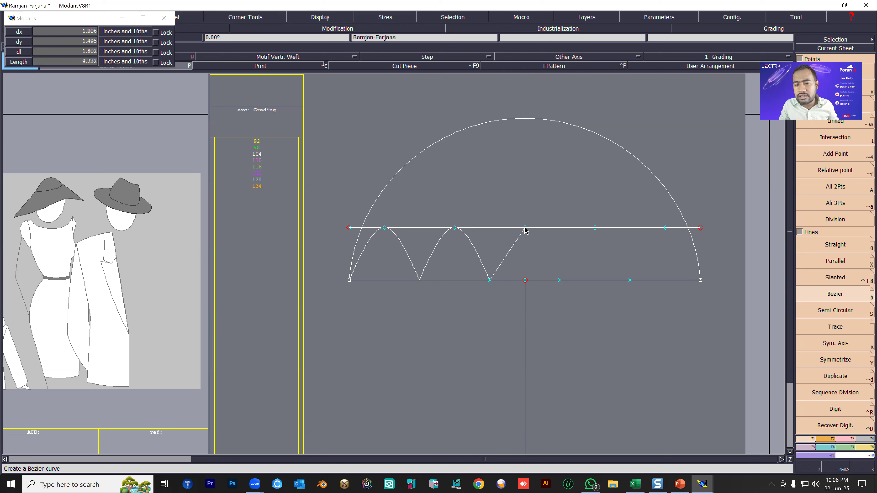
click(525, 228)
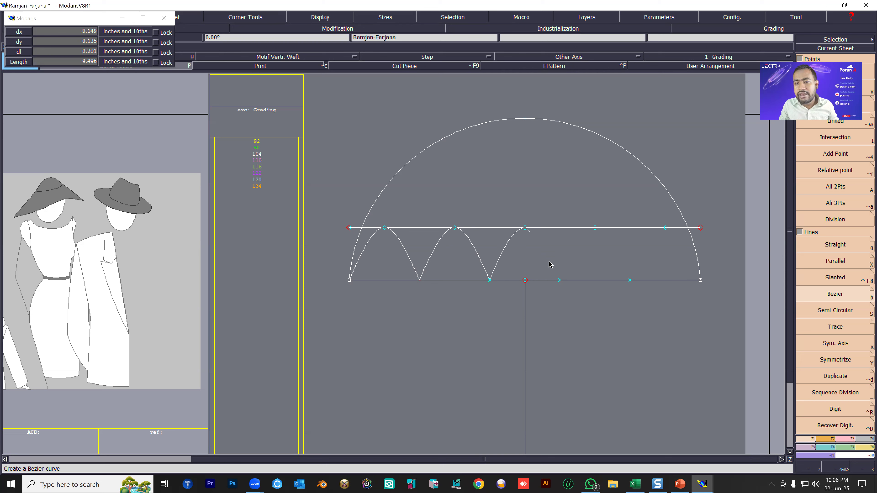
click(560, 280)
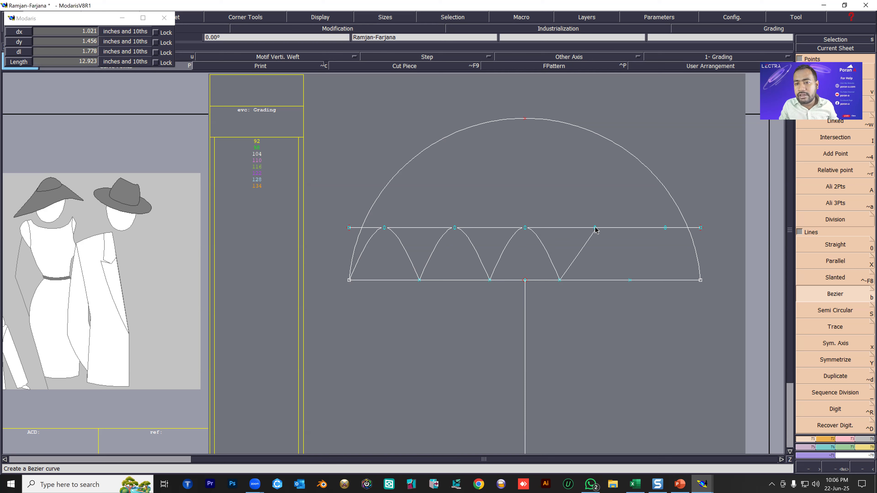
click(595, 228)
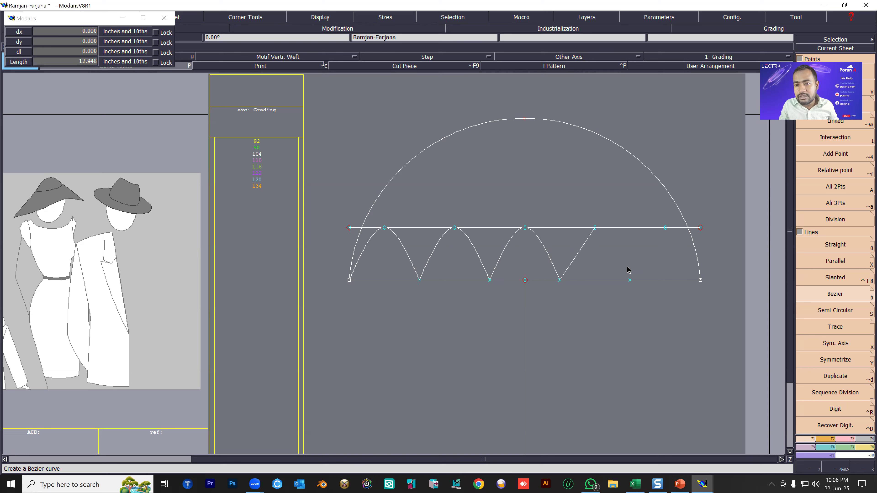
click(630, 281)
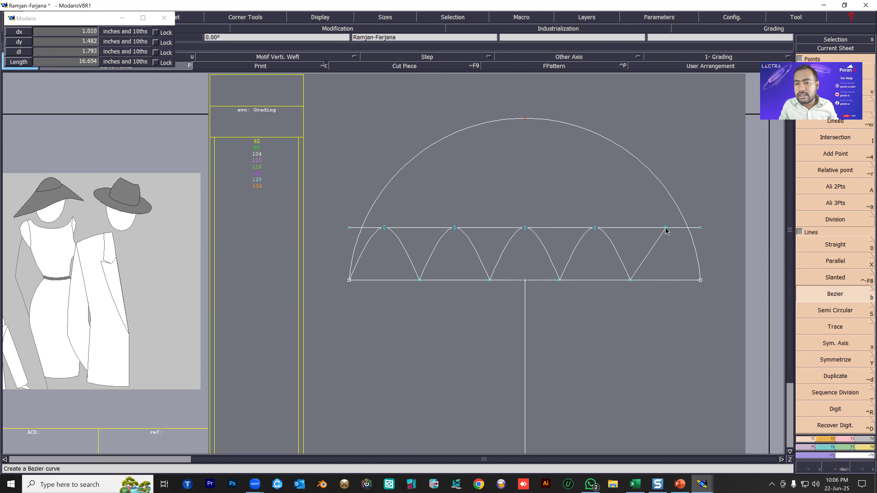
click(665, 229)
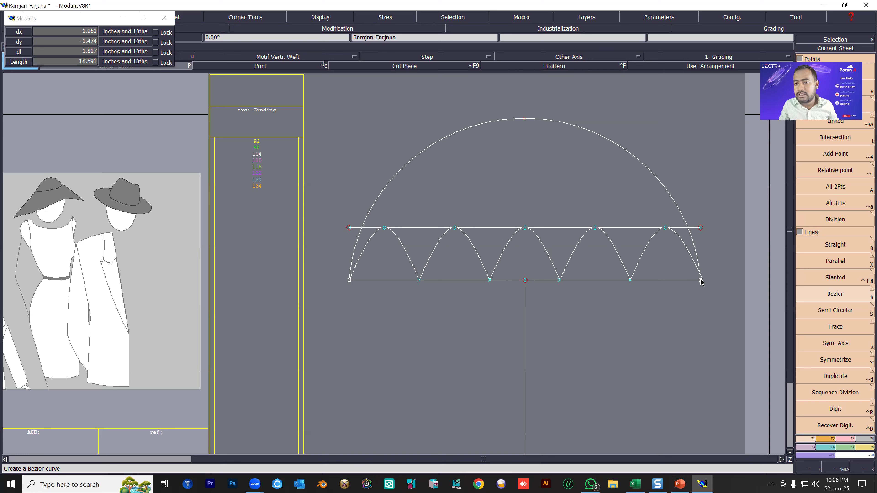
right_click(701, 280)
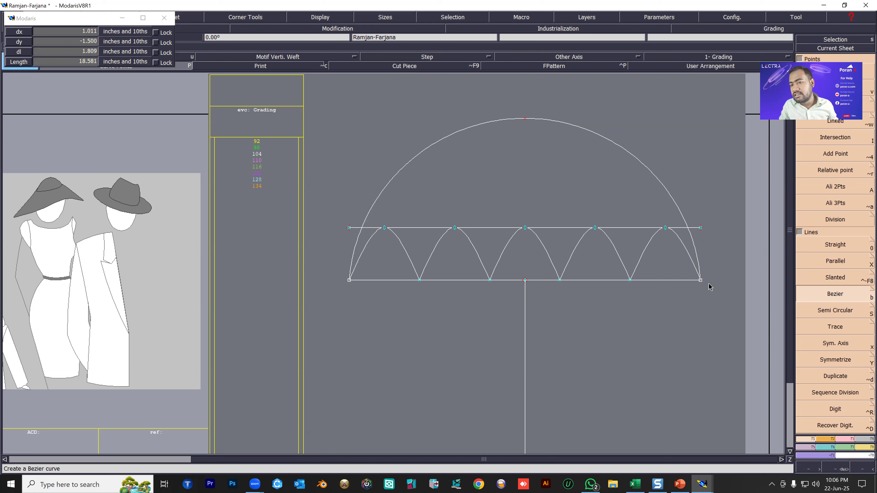
Delete the horizontal base line and the parallel line, keeping the arc, the scalloped curve and the vertical line.
key(Delete)
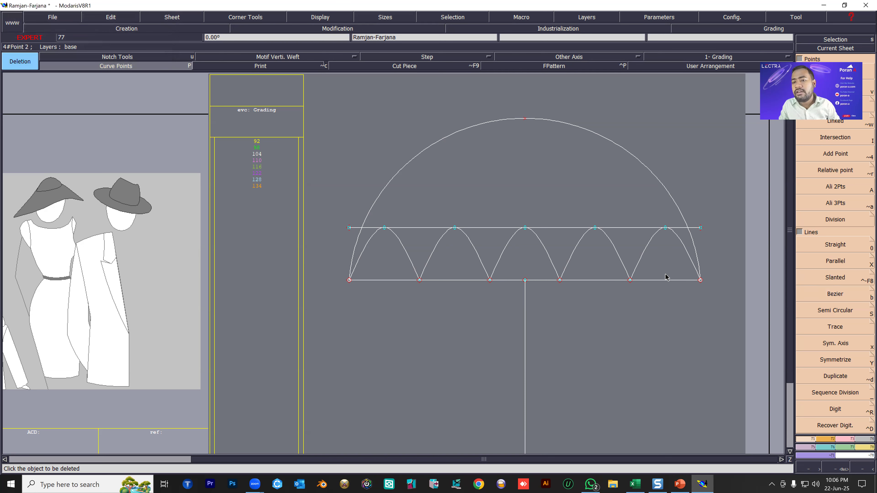
click(667, 281)
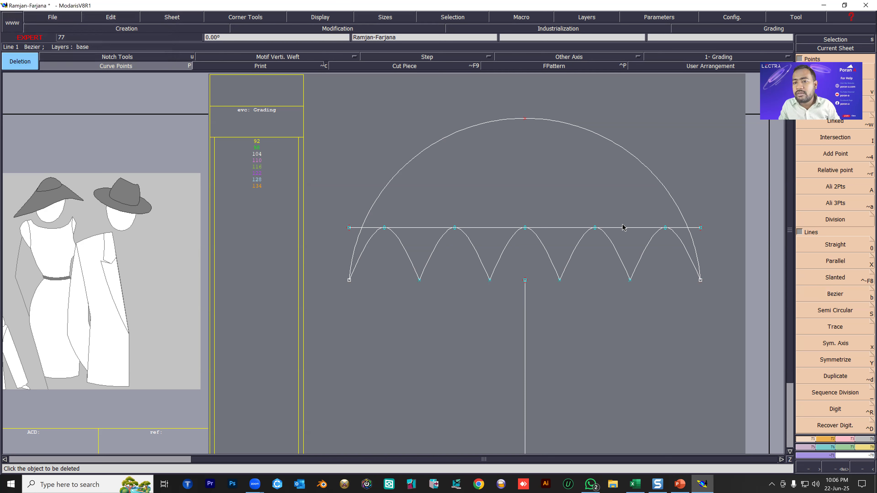
click(622, 228)
scroll(496, 201, down, 1)
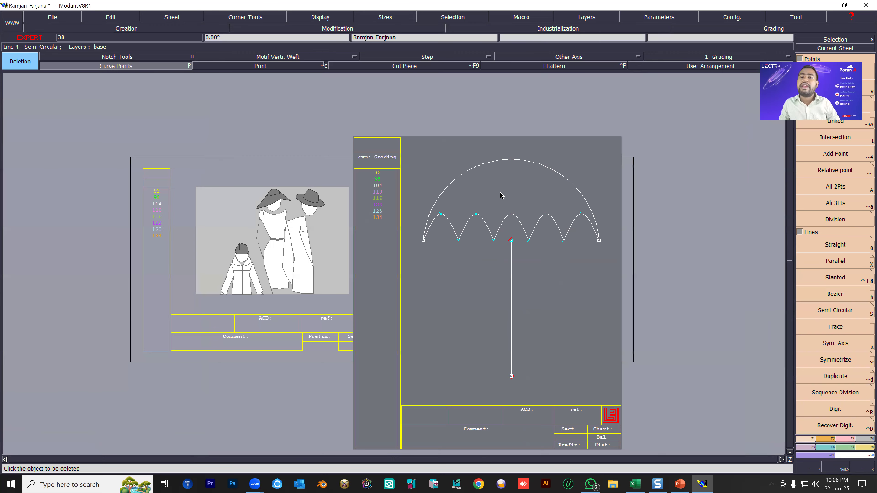
scroll(507, 194, up, 1)
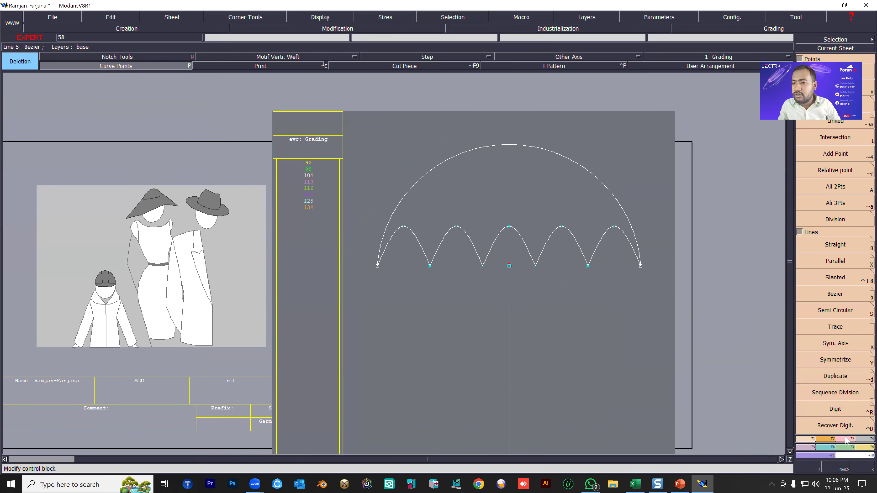
Try to move the vertical line by its top point with the Move tool.
key(F3)
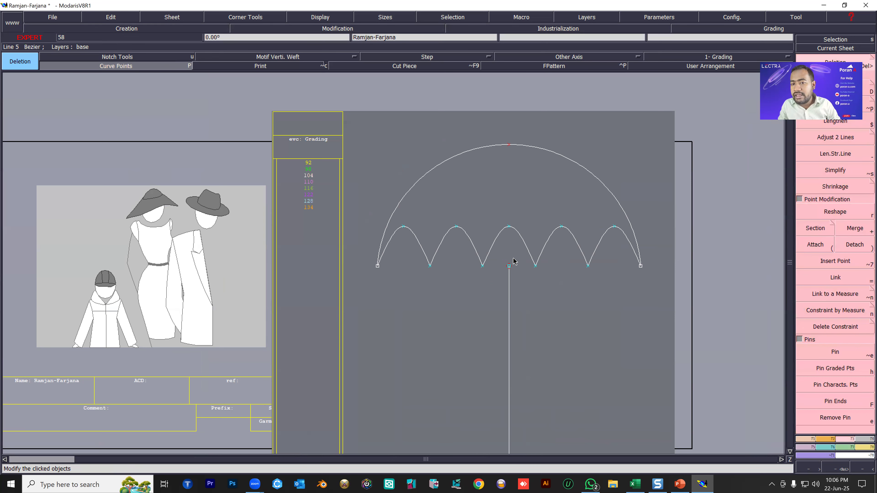
scroll(514, 259, up, 3)
scroll(455, 277, down, 4)
scroll(459, 311, up, 2)
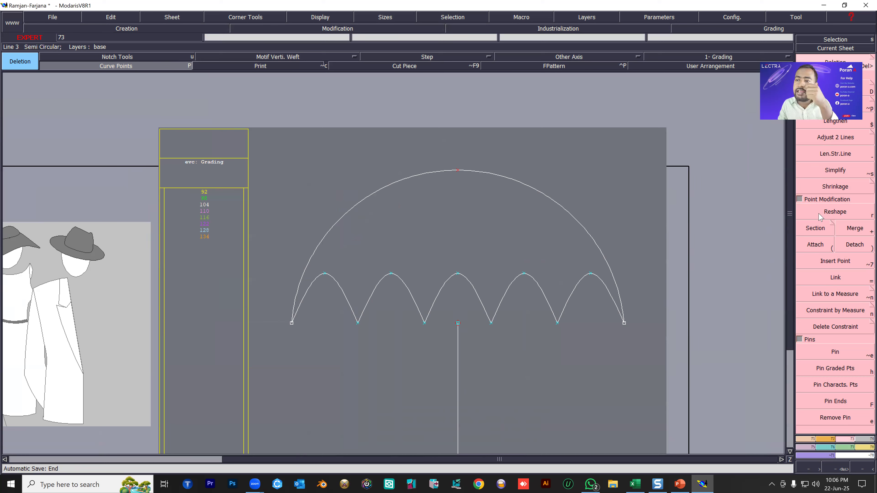
click(835, 211)
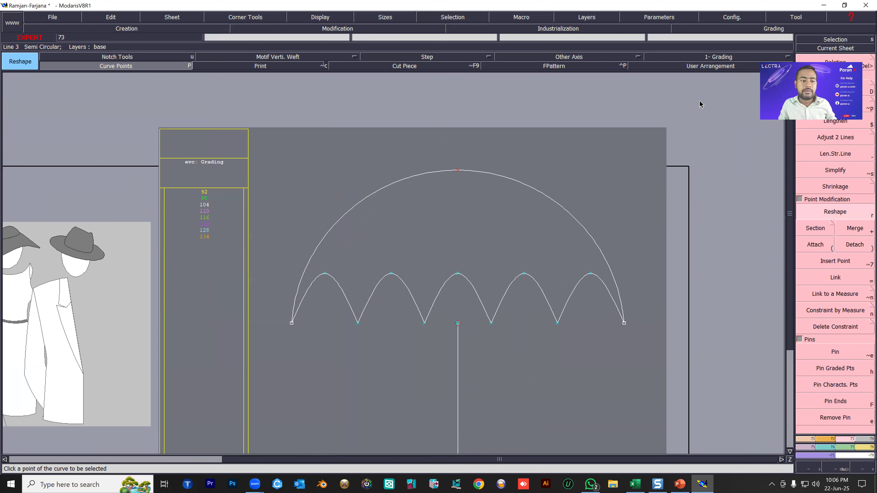
click(835, 88)
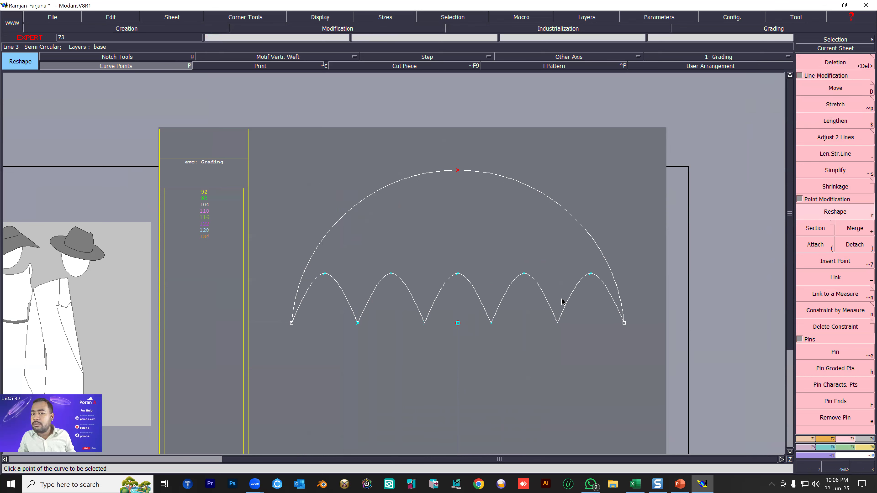
click(458, 323)
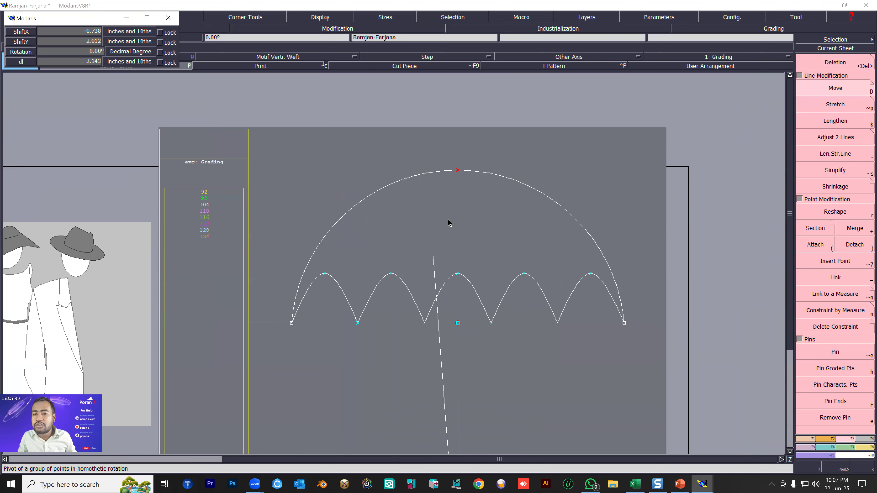
click(462, 239)
key(ctrl+z)
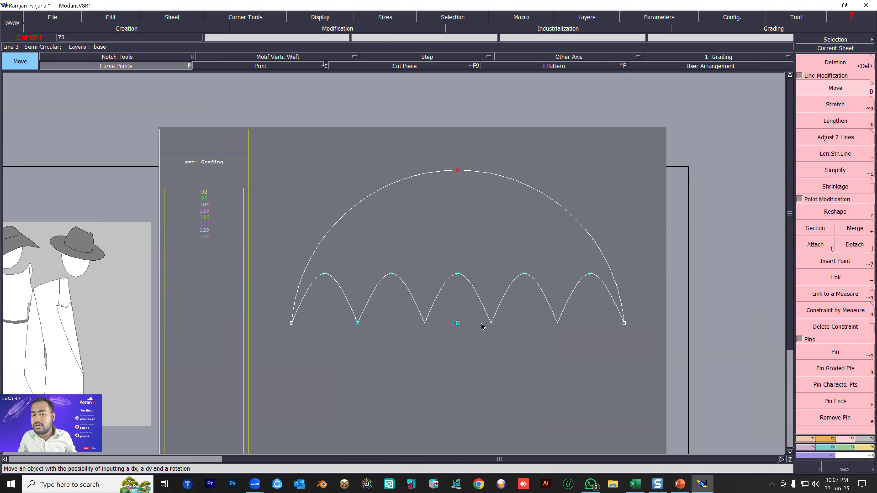
click(457, 323)
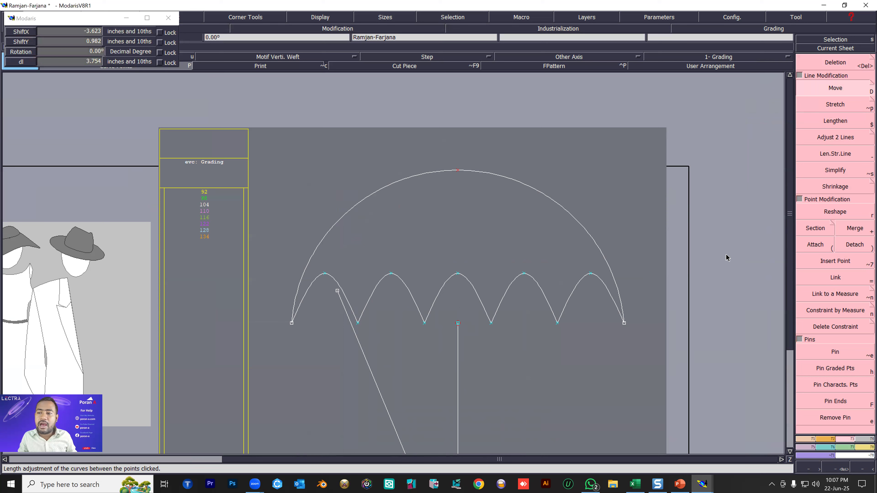
Try Reshape on the vertical line's top point and on the fourth arch of the scalloped curve, undoing each change.
click(832, 211)
click(459, 322)
click(542, 244)
key(ctrl+z)
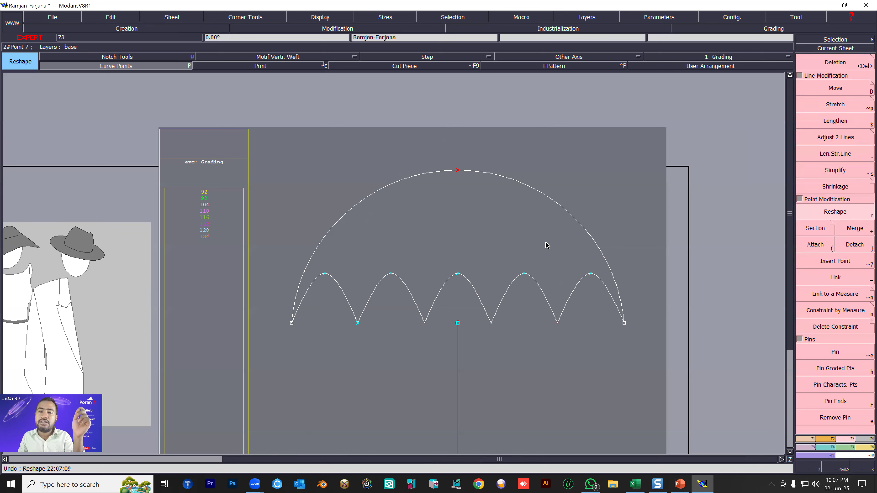
click(525, 288)
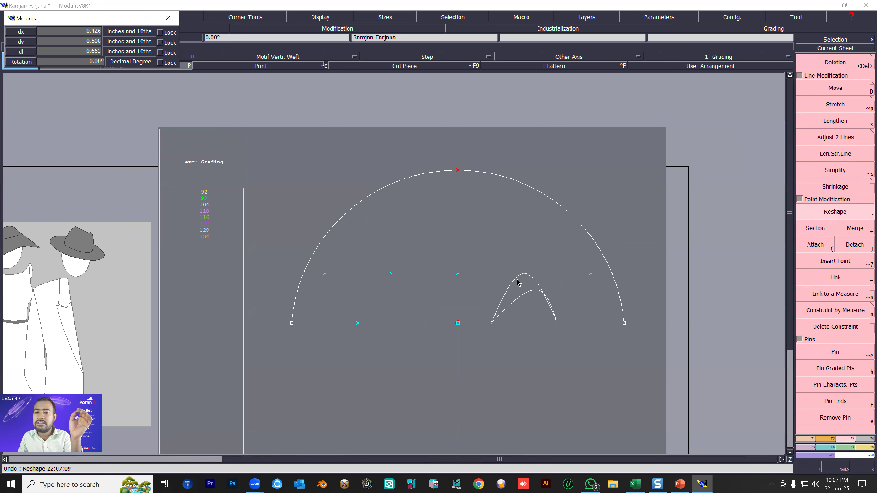
click(517, 282)
key(ctrl+z)
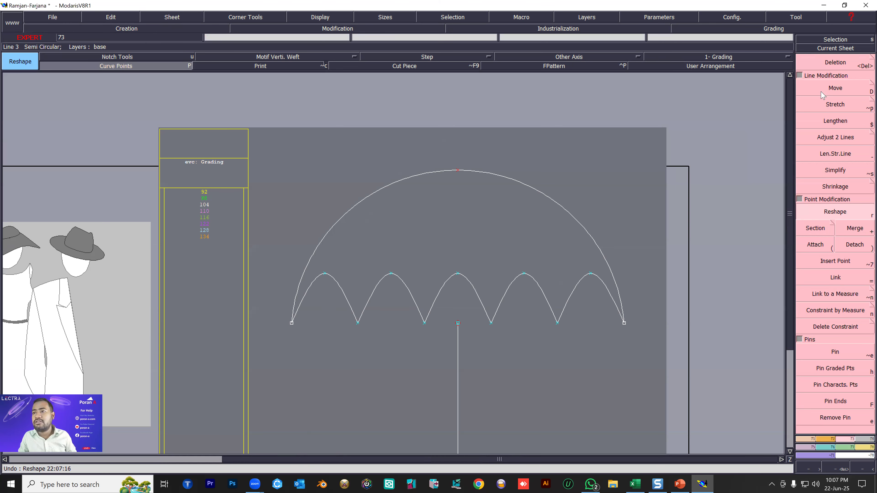
Try to move the scalloped curve and its attached arc upward with Move, grabbing the fourth arch, and undo it.
key(d)
click(523, 279)
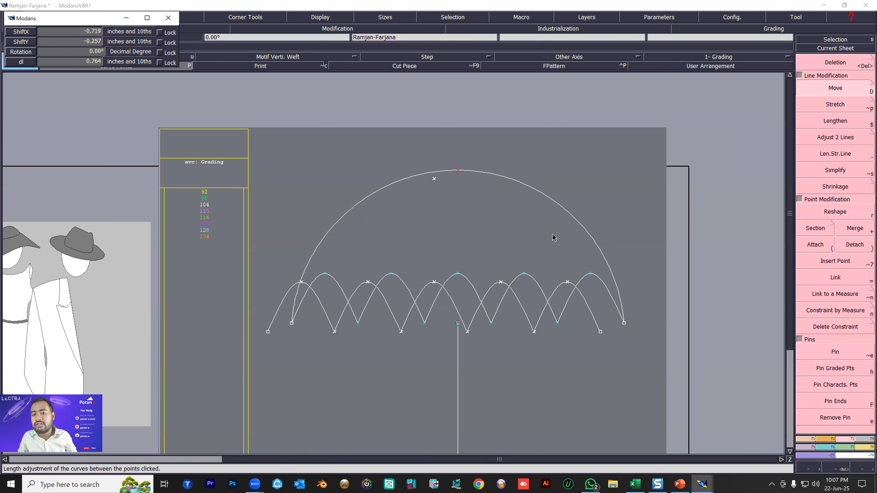
click(528, 239)
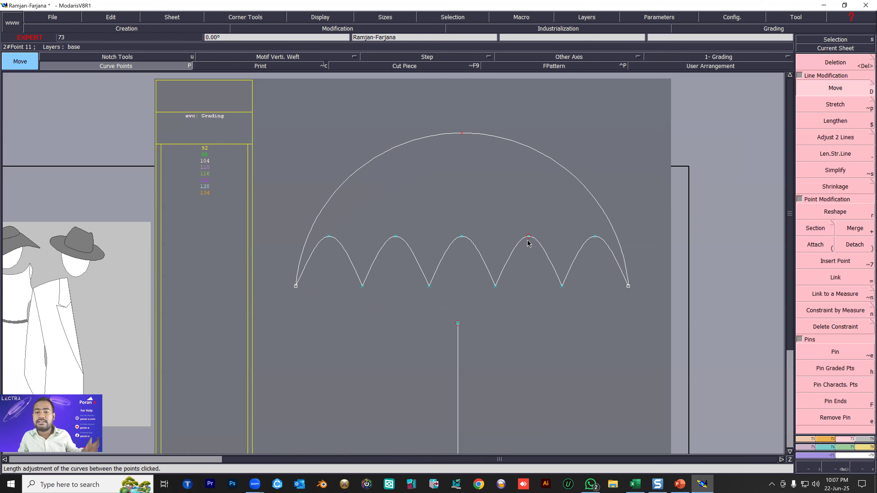
key(ctrl+z)
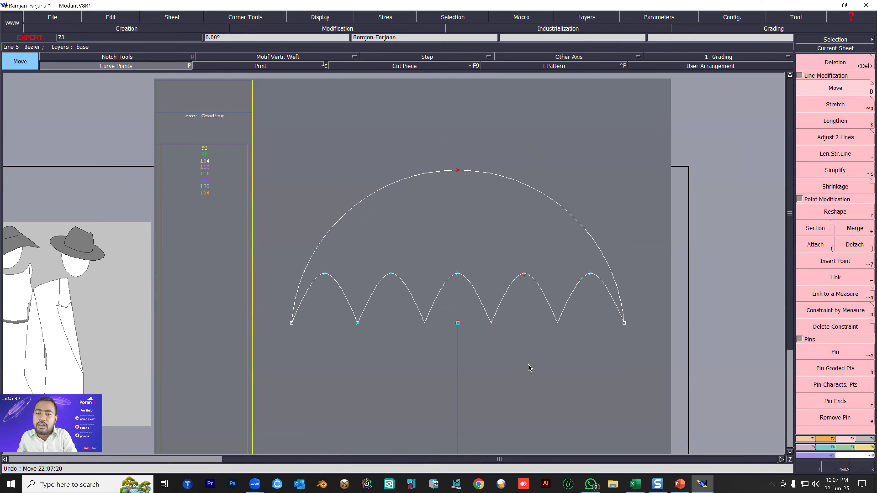
scroll(490, 272, down, 3)
scroll(487, 337, up, 2)
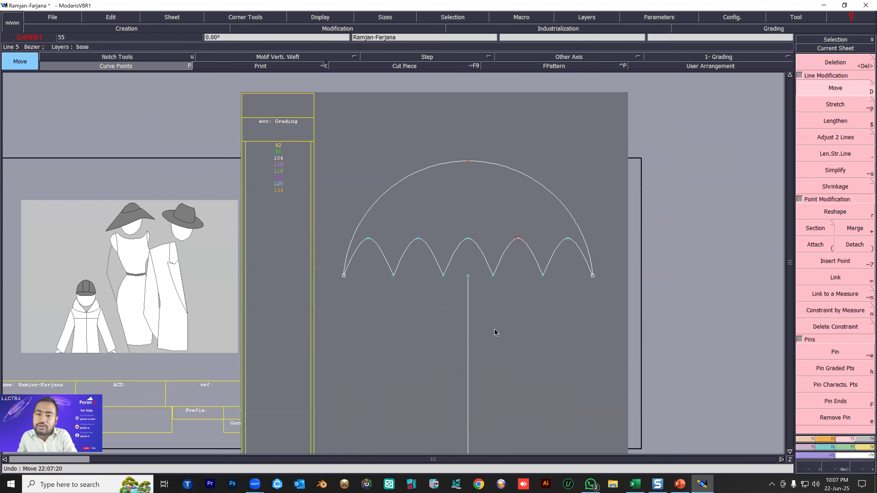
scroll(494, 333, down, 1)
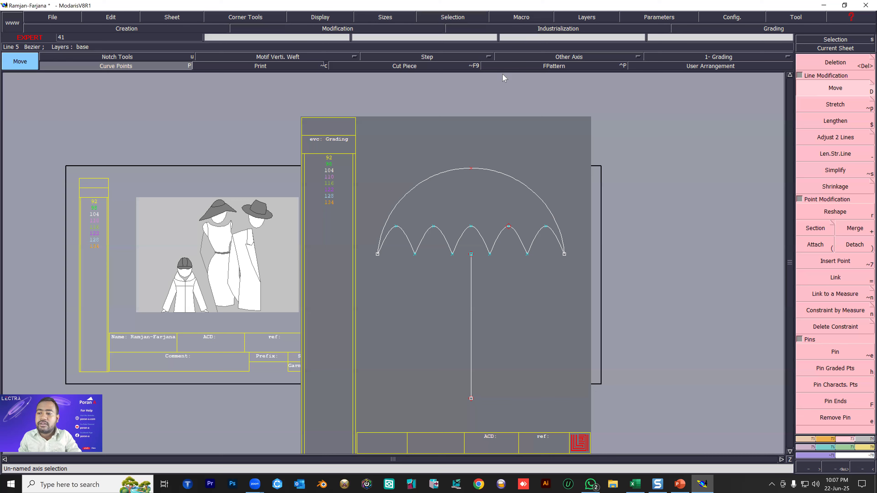
Pin the points of the scalloped curve and try moving the curve at its fifth arch.
click(836, 358)
click(825, 385)
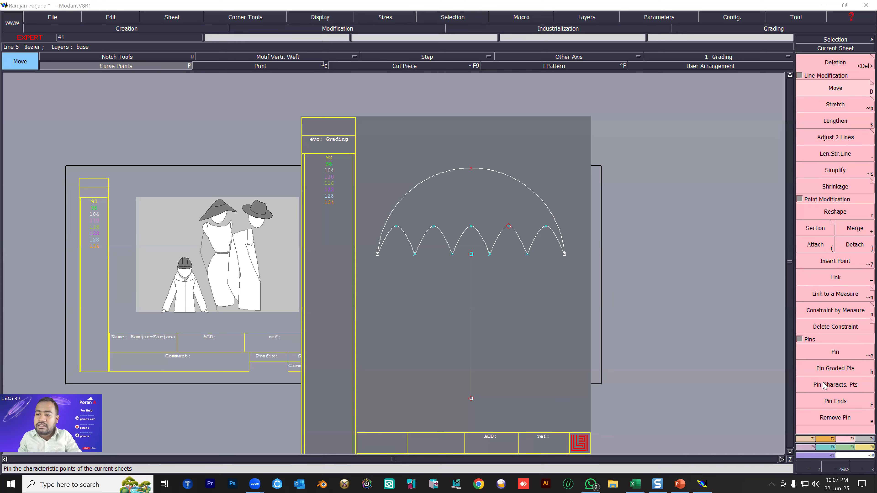
click(824, 355)
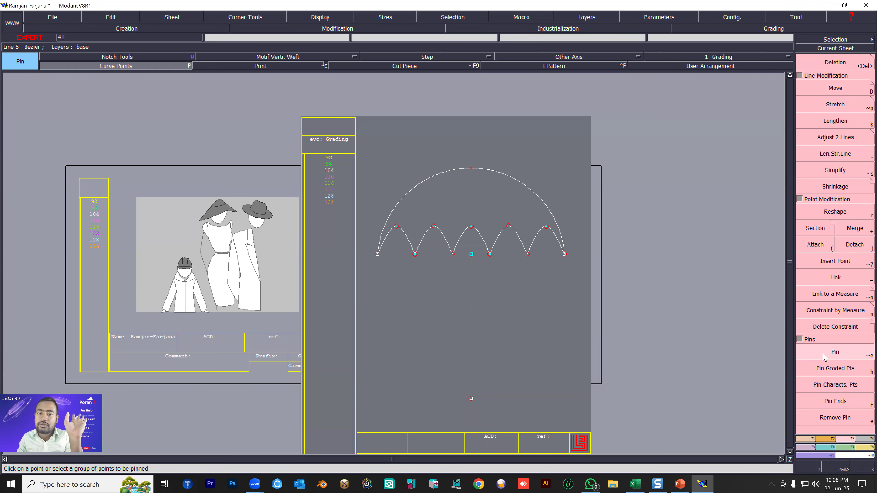
scroll(534, 216, up, 2)
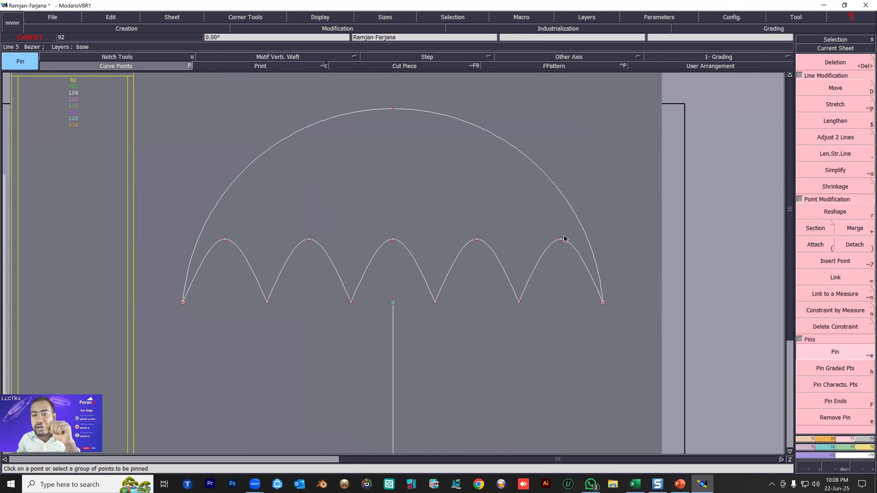
key(shift+d)
mouse_move(561, 241)
mouse_down()
mouse_move(553, 271)
mouse_move(326, 296)
mouse_move(340, 183)
mouse_move(506, 313)
mouse_move(563, 250)
mouse_up()
key(ctrl+z)
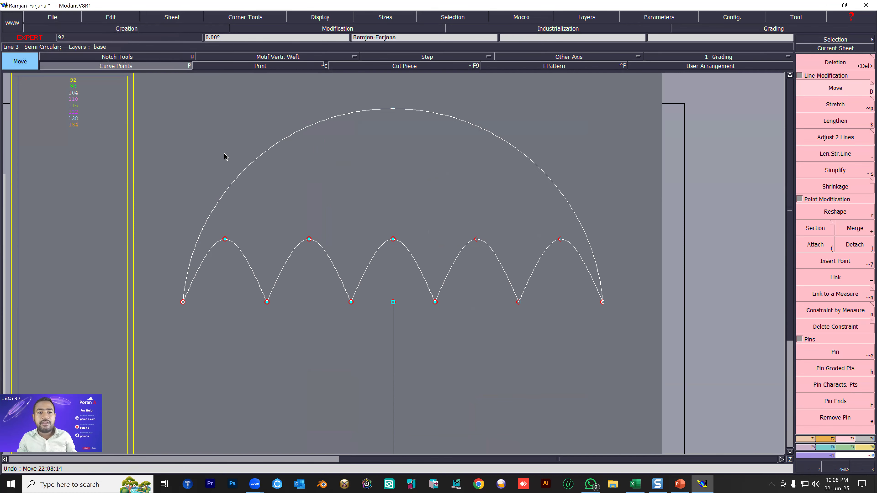
Try to move the arc and scalloped curve together from their shared right end point, and undo the move.
scroll(273, 183, down, 3)
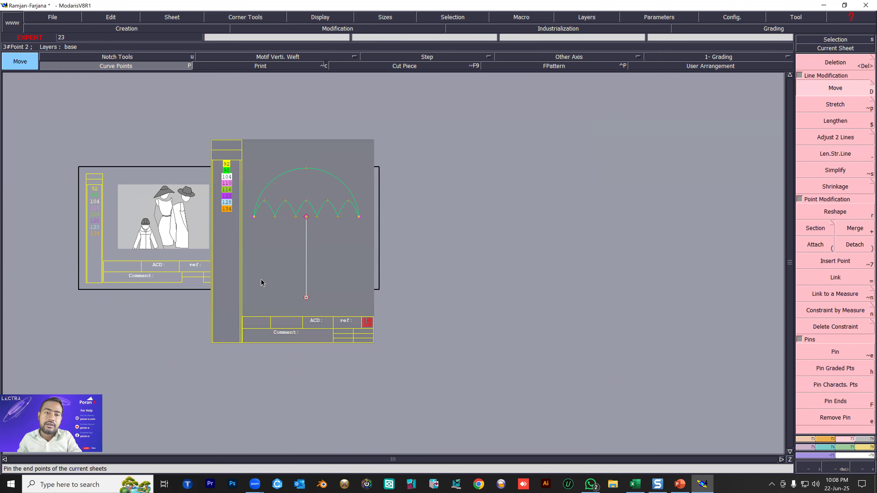
scroll(264, 281, up, 2)
scroll(439, 270, down, 2)
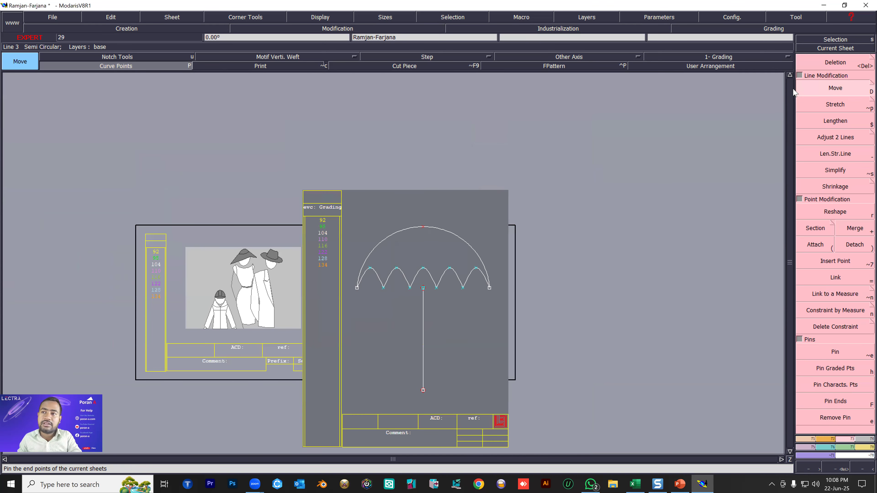
click(489, 287)
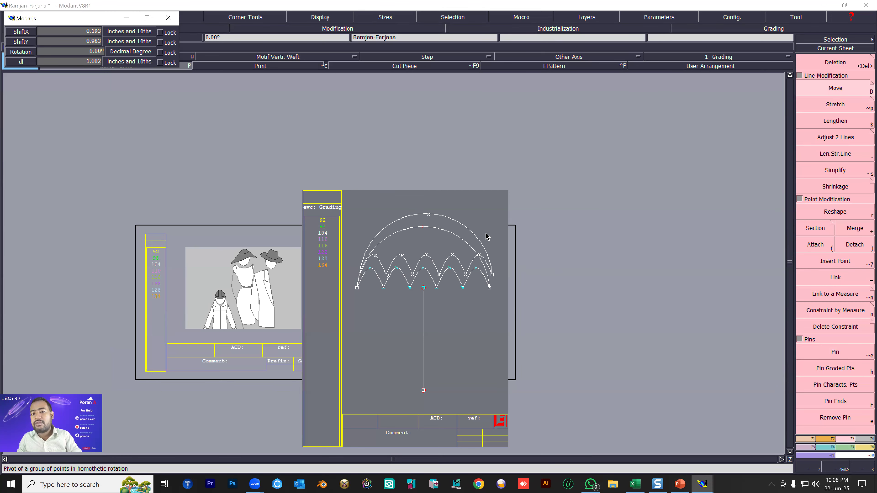
click(491, 240)
key(ctrl+z)
Try to reshape the middle arch of the scalloped curve, and undo the change.
click(854, 213)
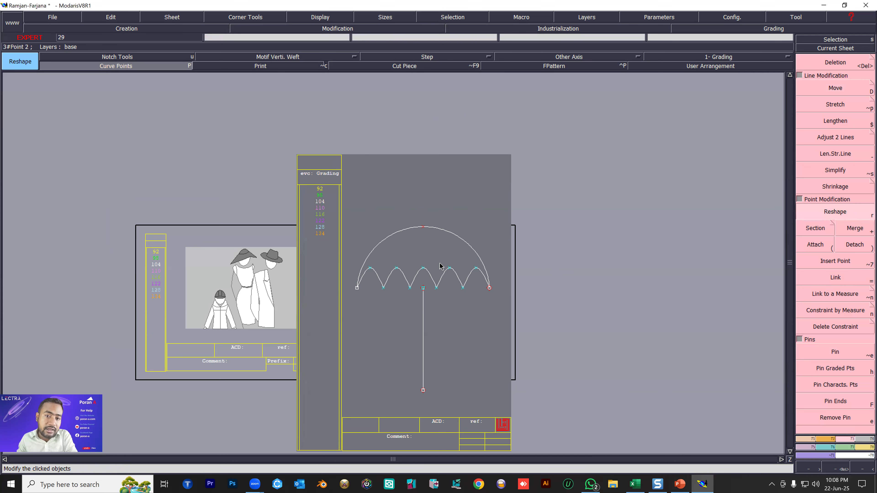
scroll(441, 269, up, 2)
click(321, 298)
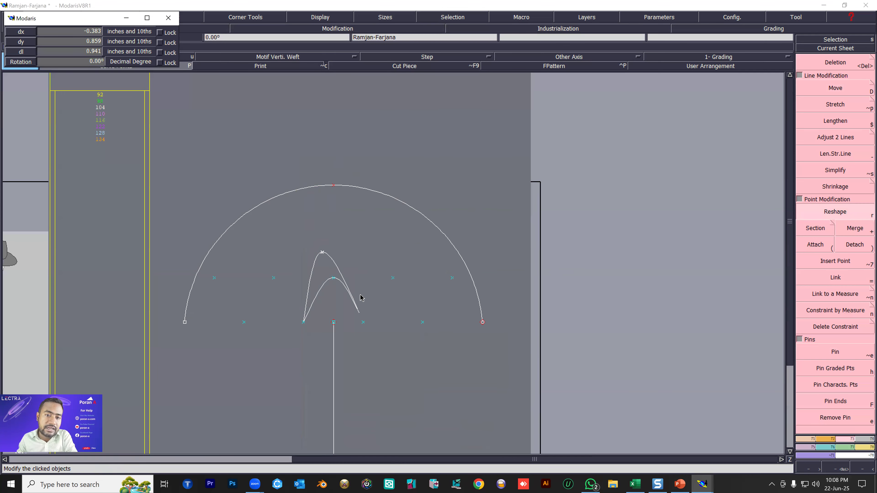
click(337, 291)
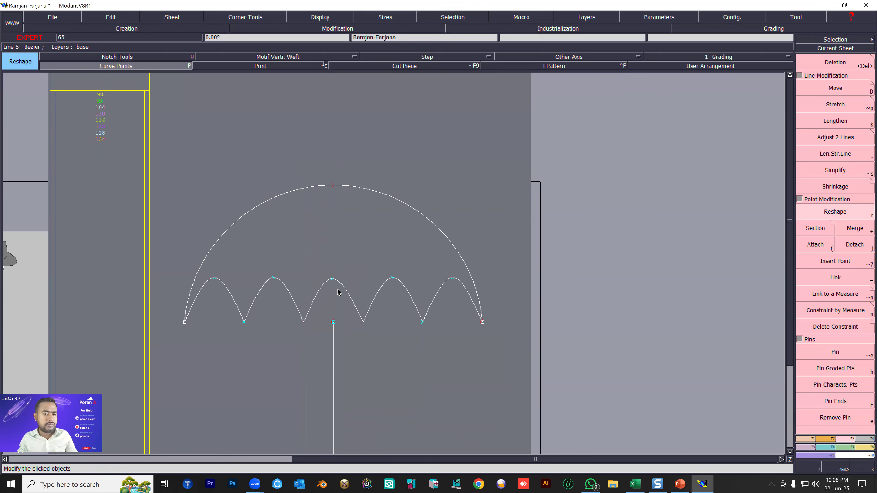
key(ctrl+z)
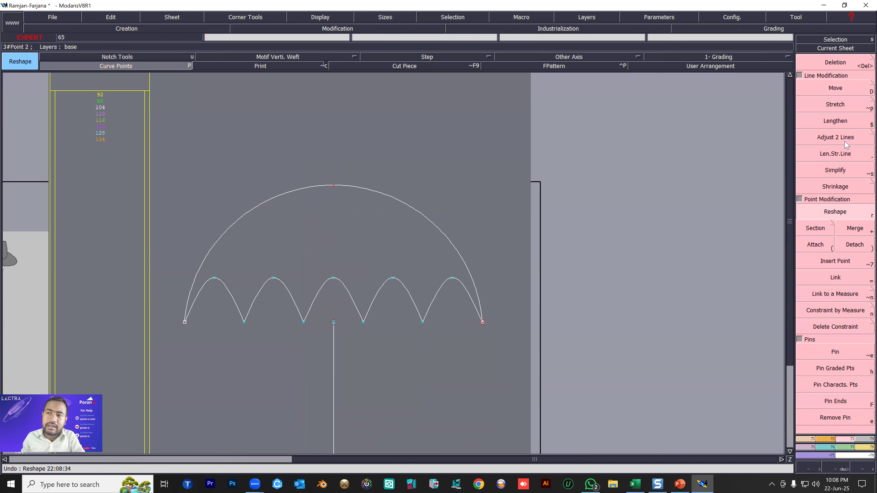
Extend the vertical line up to the middle arch of the scalloped curve with Adjust 2 Lines.
click(845, 144)
click(332, 337)
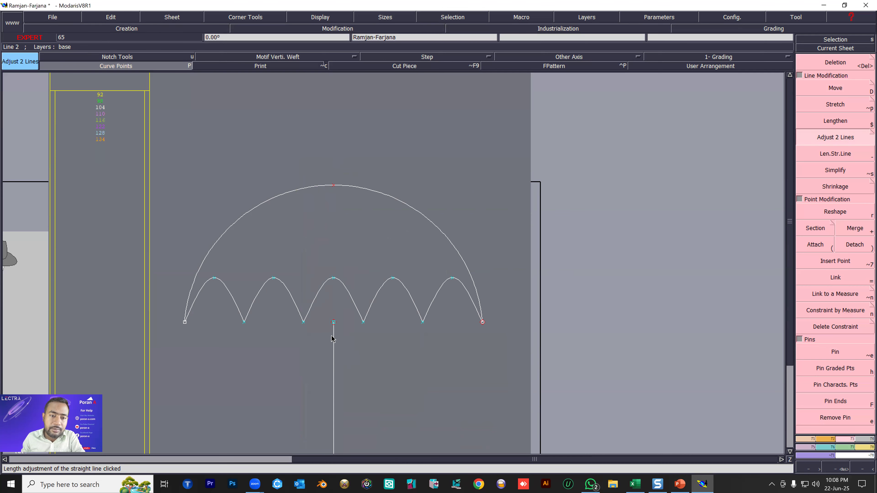
scroll(331, 338, up, 3)
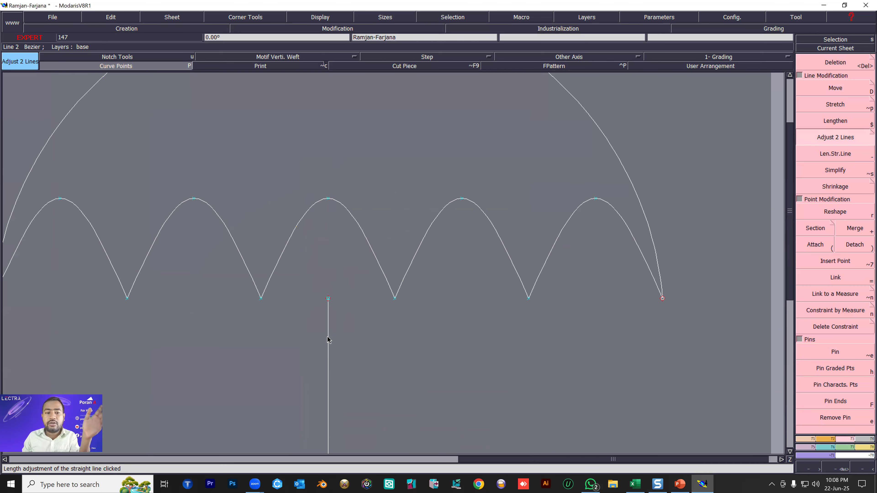
click(349, 212)
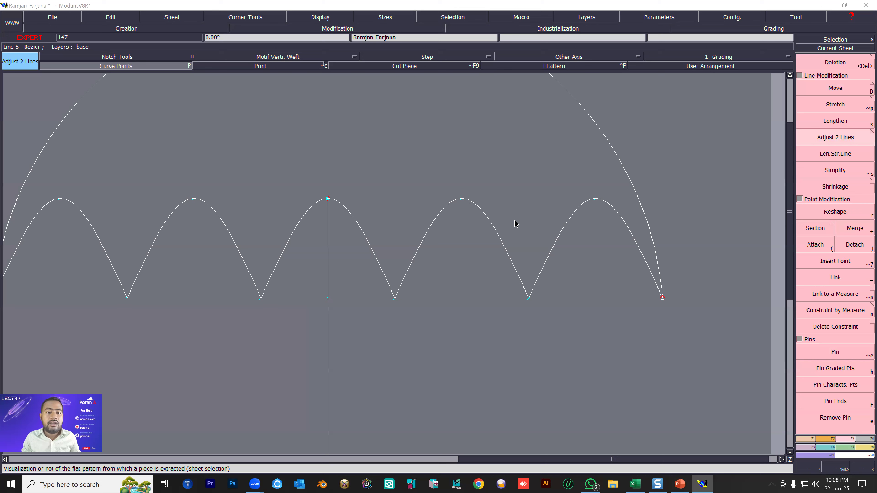
key(ctrl+z)
click(829, 137)
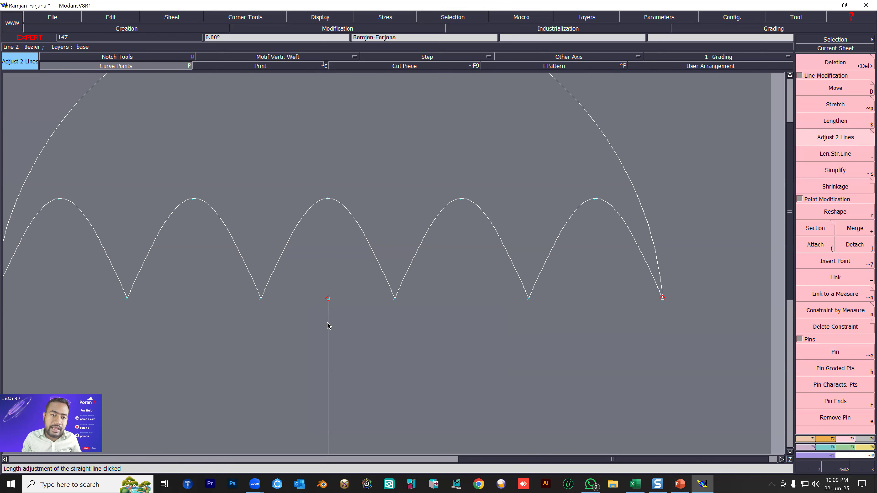
click(347, 212)
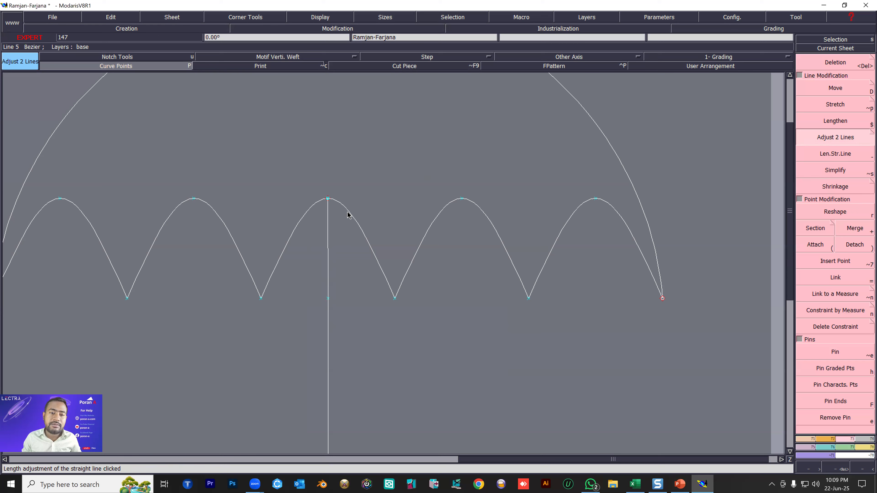
Undo the last line adjustment and extend the vertical line up to the middle arch again with Adjust 2 Lines.
key(ctrl+z)
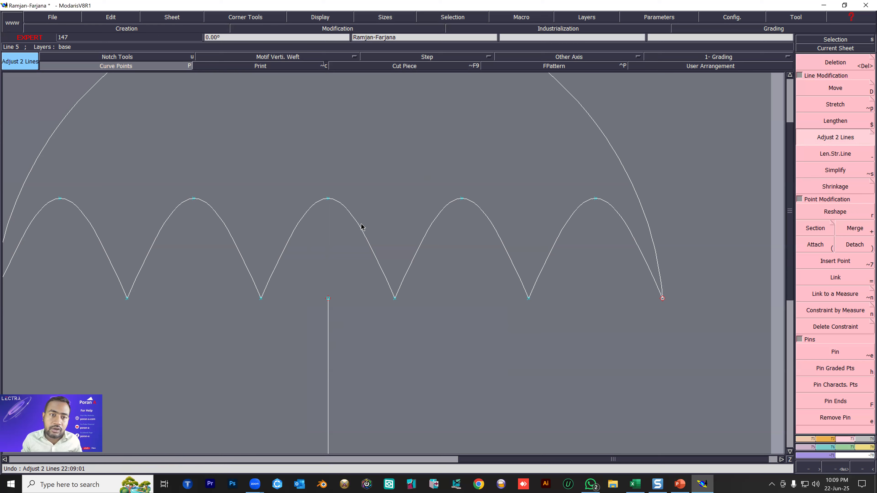
click(348, 209)
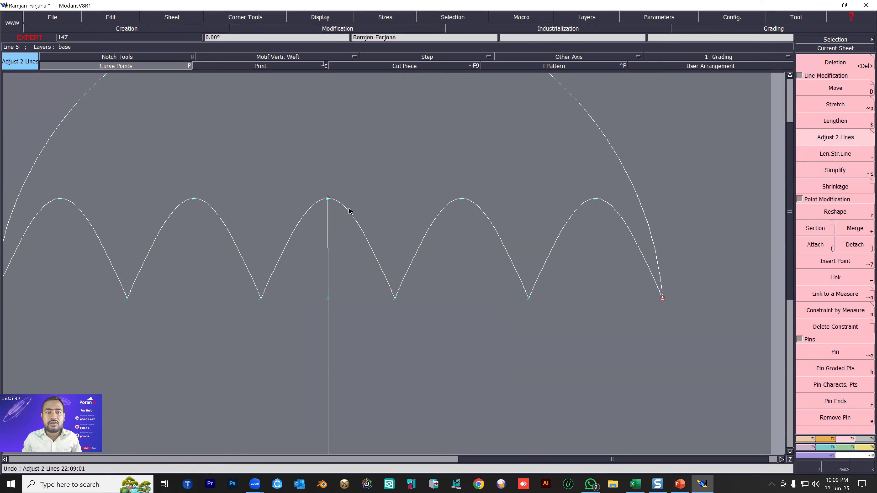
key(j)
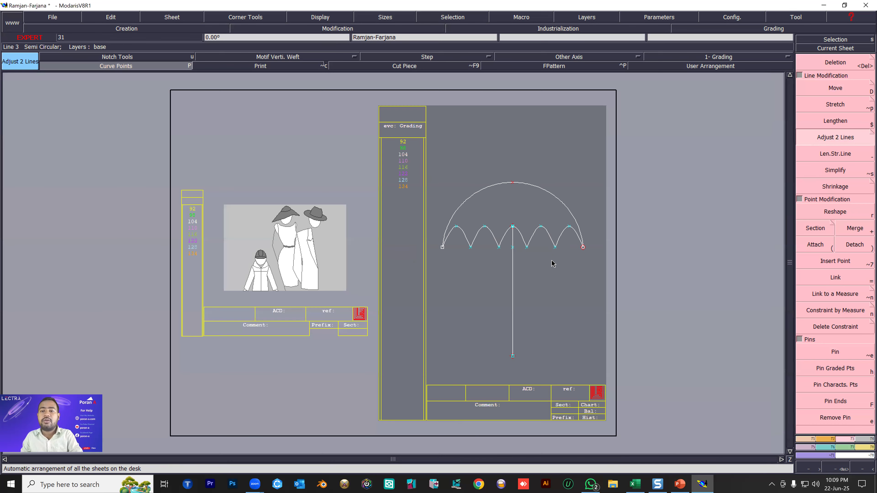
scroll(531, 270, up, 3)
scroll(525, 286, down, 2)
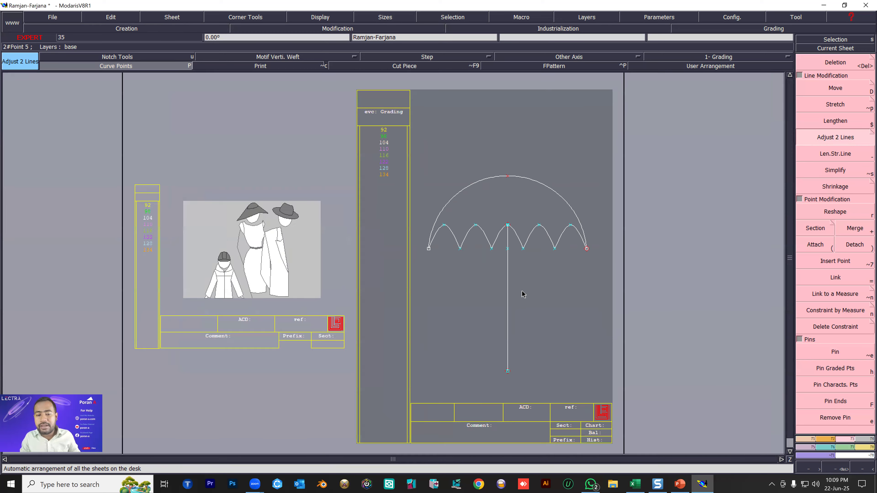
Create a parallel of the vertical handle line on its right side at a distance of 0.125 inches.
scroll(522, 294, up, 2)
key(p)
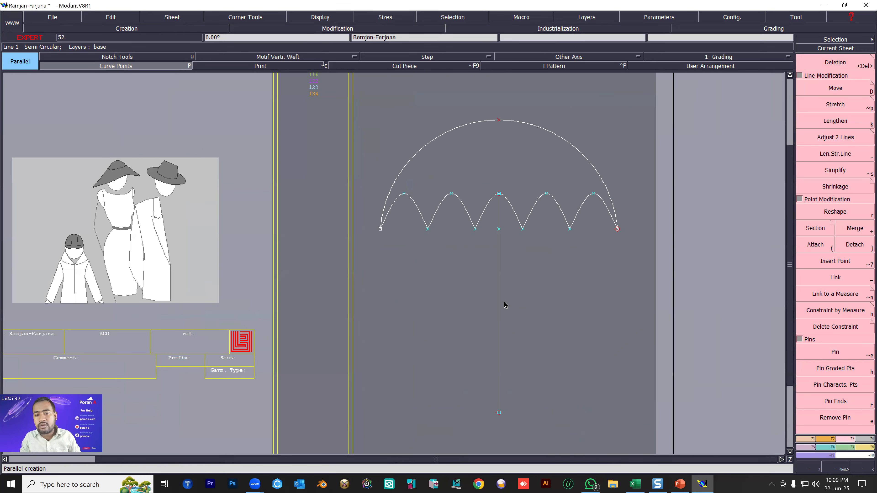
click(503, 303)
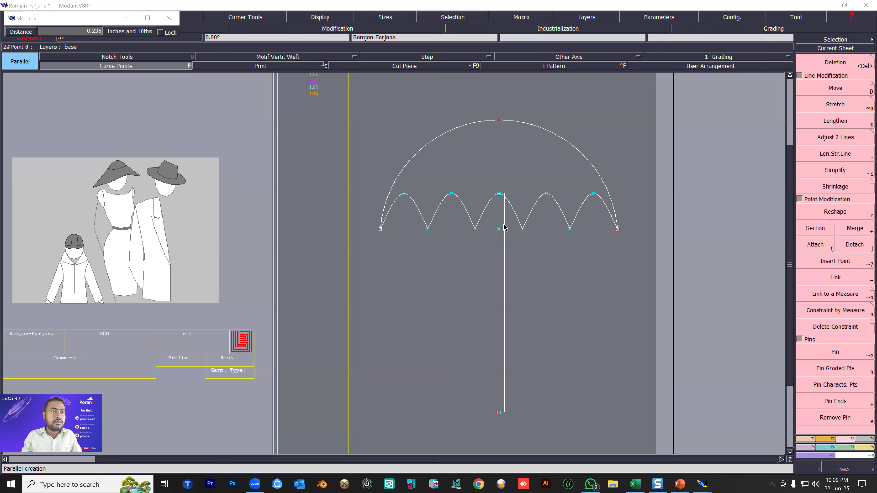
click(81, 31)
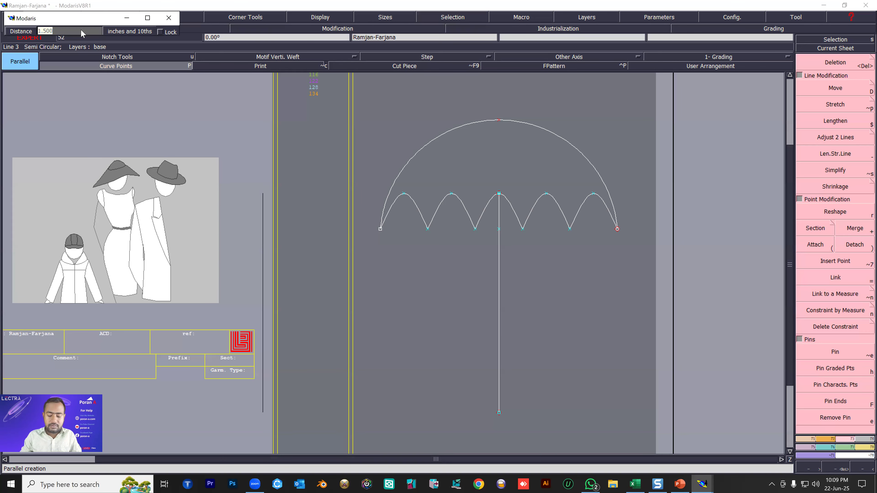
text(.125)
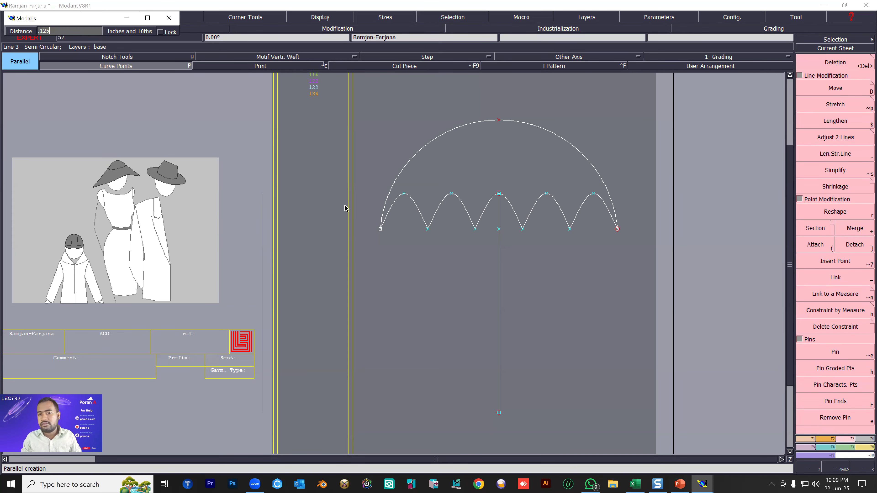
click(499, 259)
Create a second parallel of the original handle line on its left side at a distance of 0.125 inches.
scroll(497, 261, up, 2)
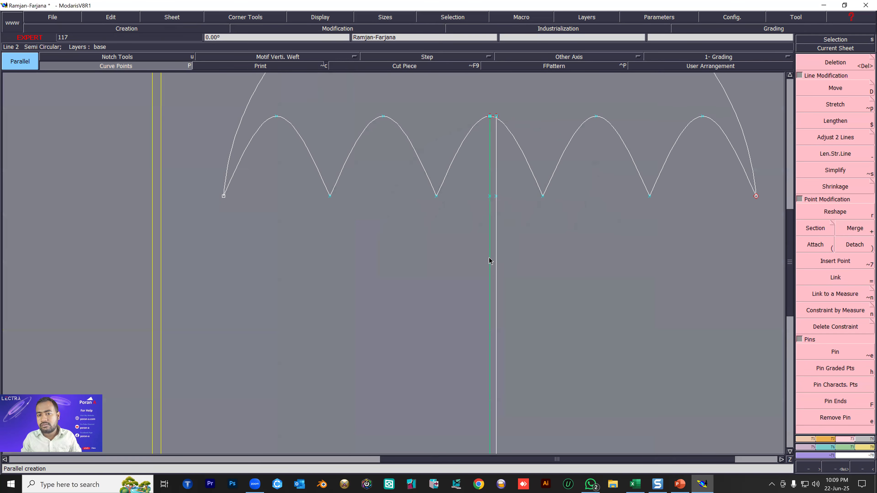
click(483, 259)
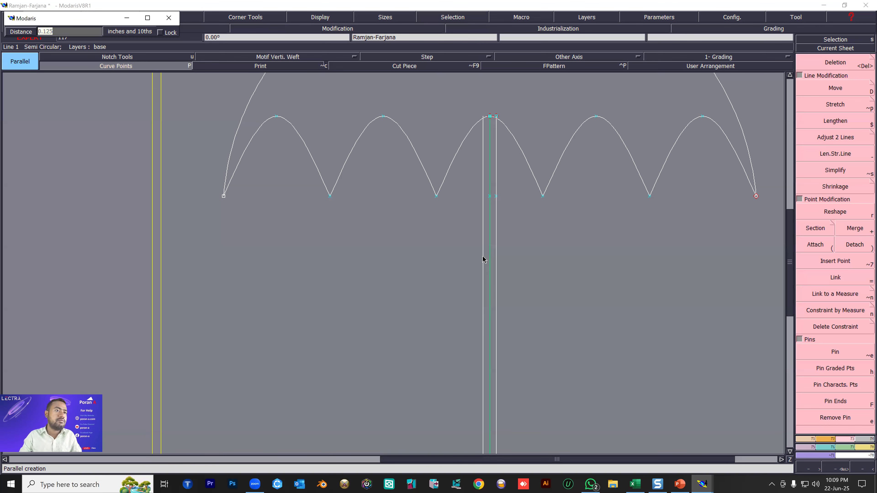
click(483, 260)
Delete the original centre line between the two parallel handle lines.
key(Delete)
click(487, 242)
scroll(493, 245, up, 1)
scroll(500, 217, up, 1)
key(ctrl+z)
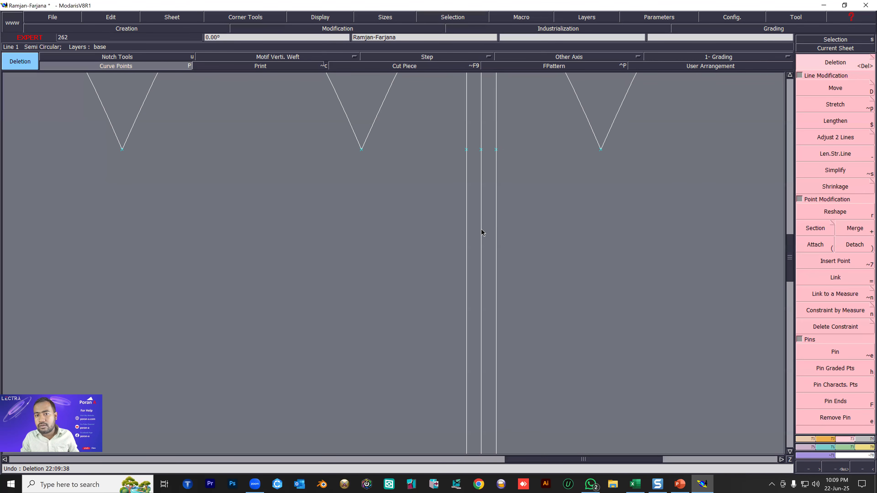
Trim the upper ends of both handle lines to the middle arch of the scalloped curve with Adjust 2 Lines.
scroll(479, 267, down, 4)
scroll(483, 279, up, 5)
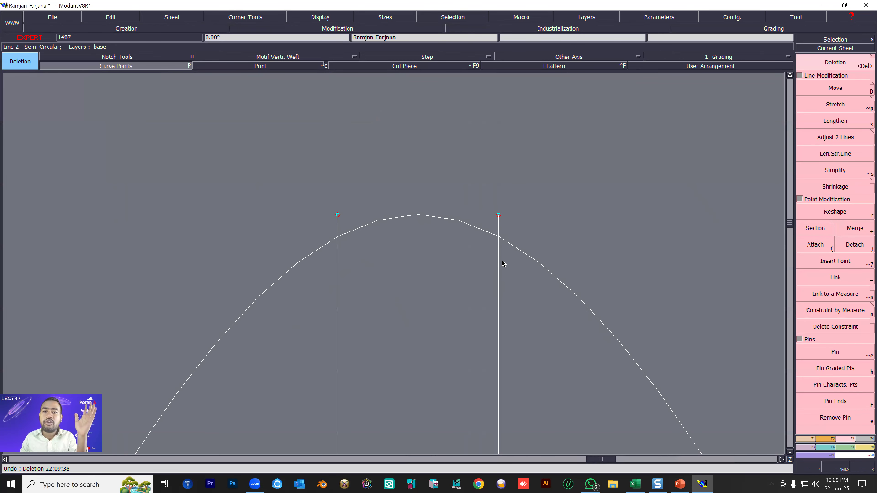
click(837, 138)
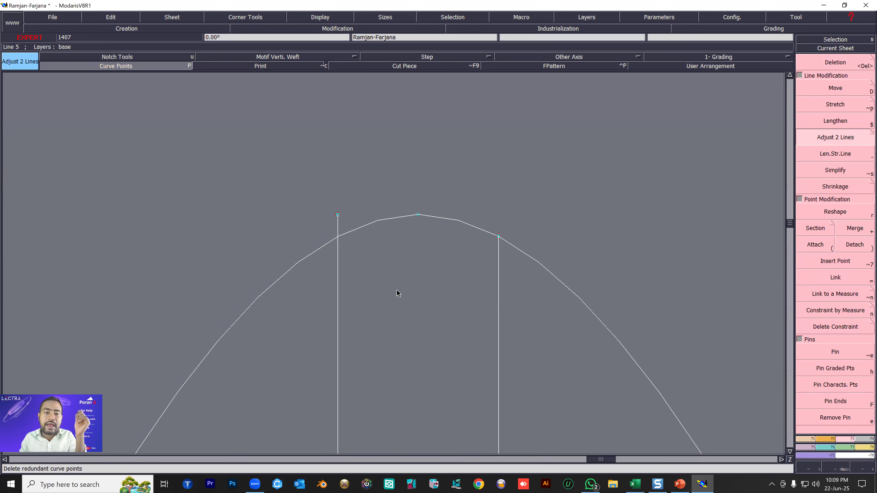
click(351, 231)
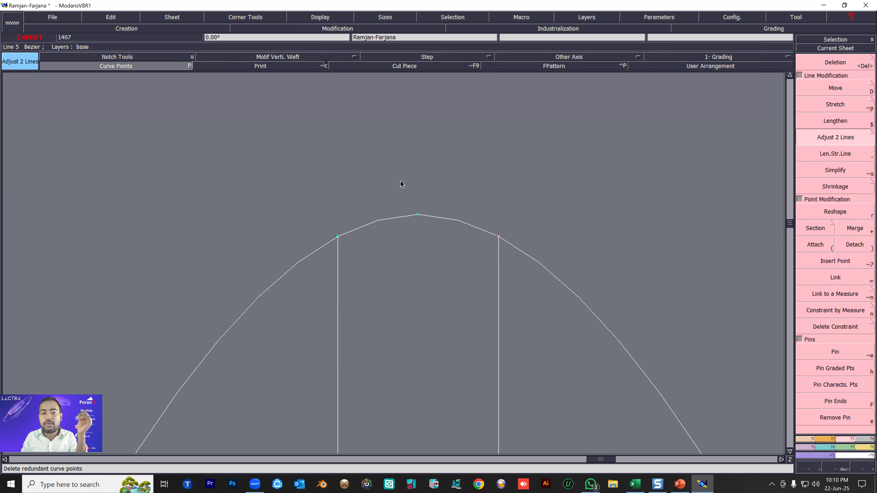
Draw a roughly horizontal Bezier line about 1.84 inches to the left from the lower end of the left handle line.
scroll(401, 183, down, 10)
scroll(407, 194, up, 1)
scroll(399, 199, up, 1)
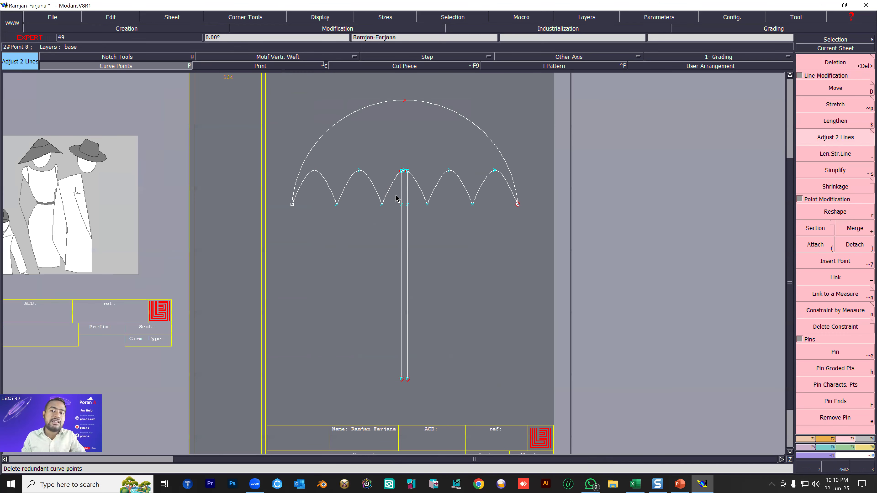
scroll(410, 210, up, 1)
key(Delete)
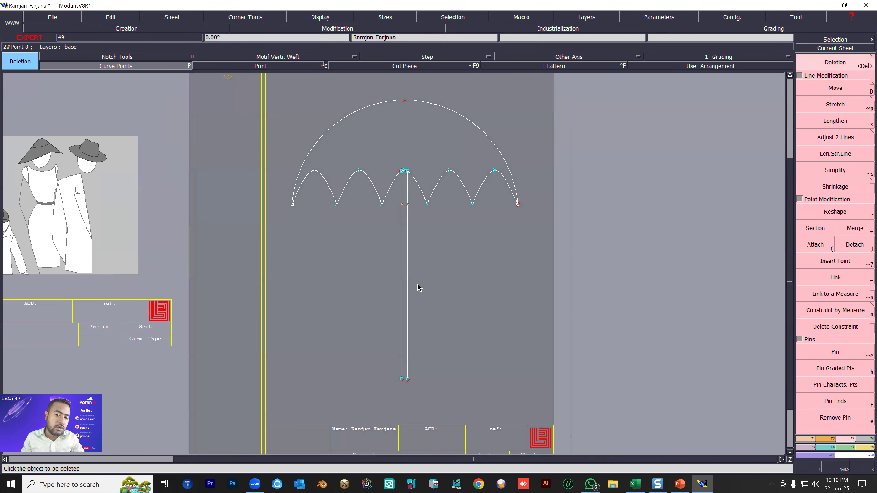
scroll(382, 385, up, 2)
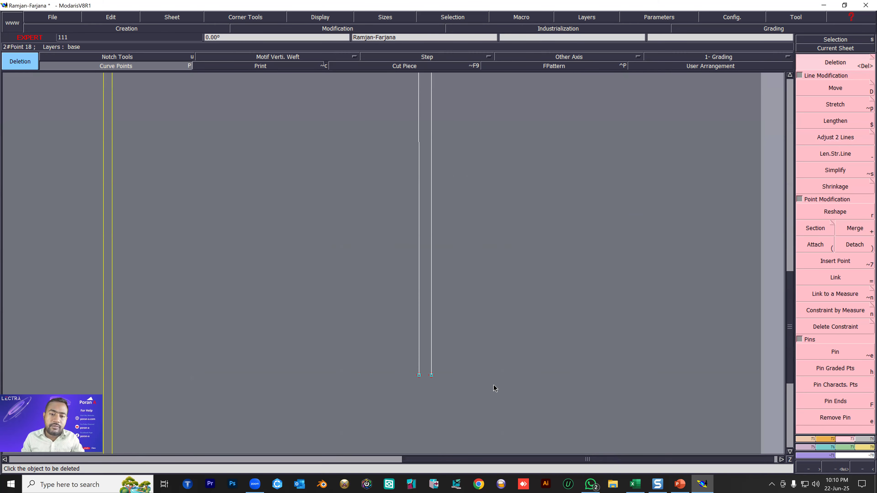
click(805, 439)
click(832, 296)
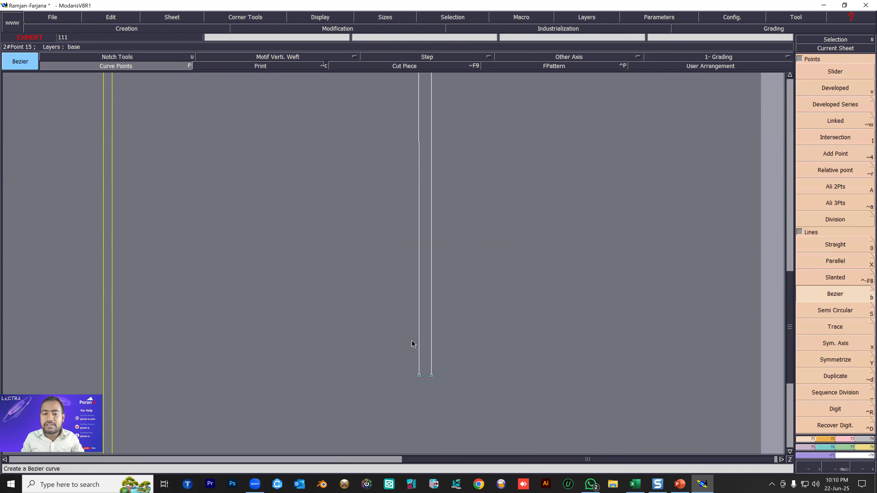
click(419, 375)
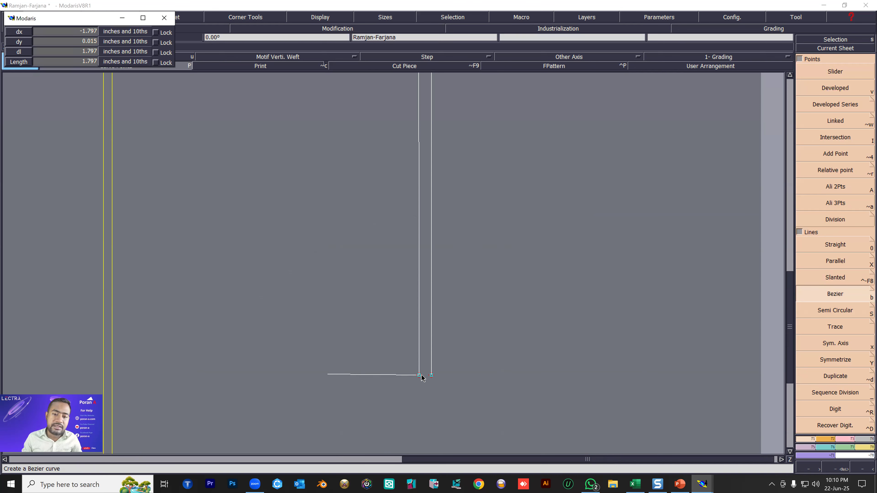
click(325, 375)
Add two points near the middle of the horizontal Bezier line at the handle's lower end.
scroll(386, 384, up, 1)
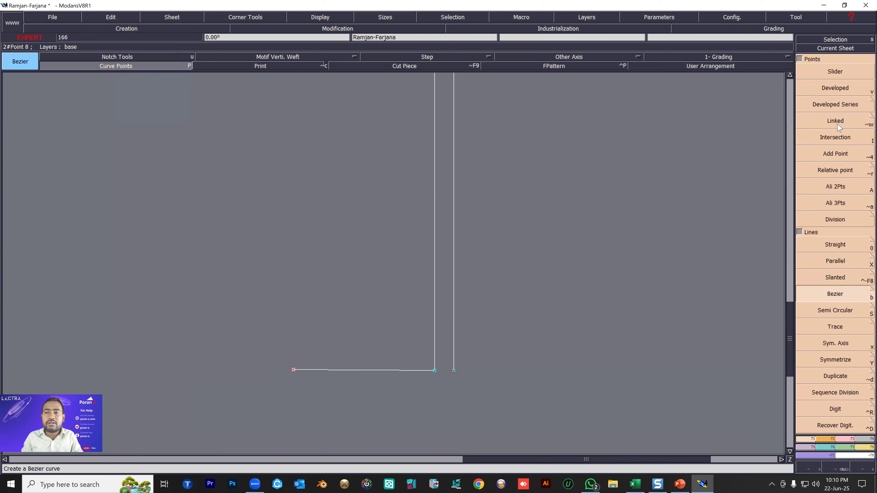
click(848, 157)
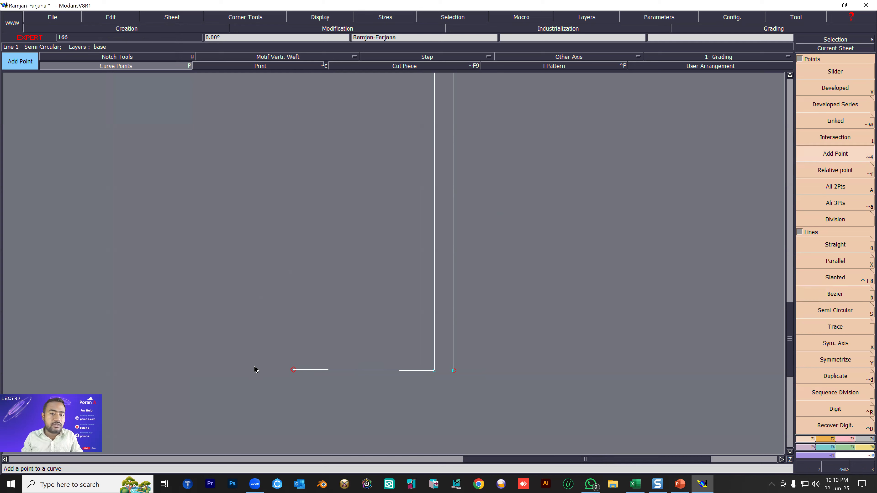
click(293, 369)
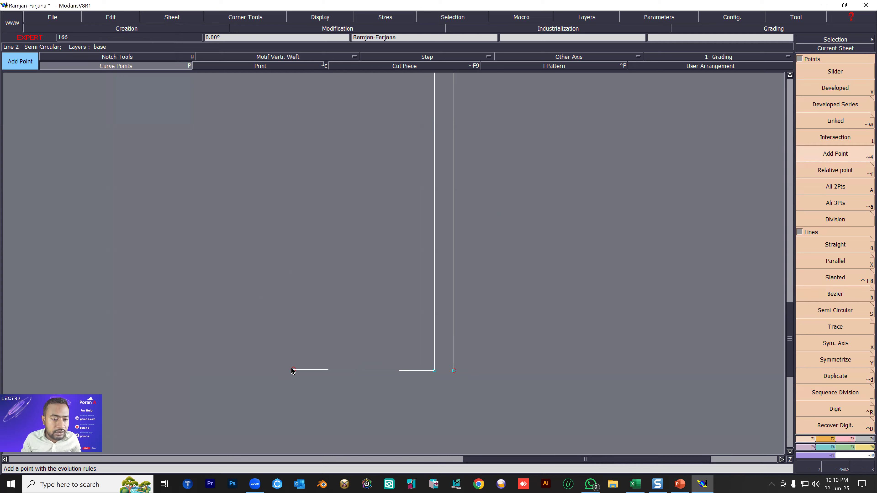
click(365, 370)
click(364, 373)
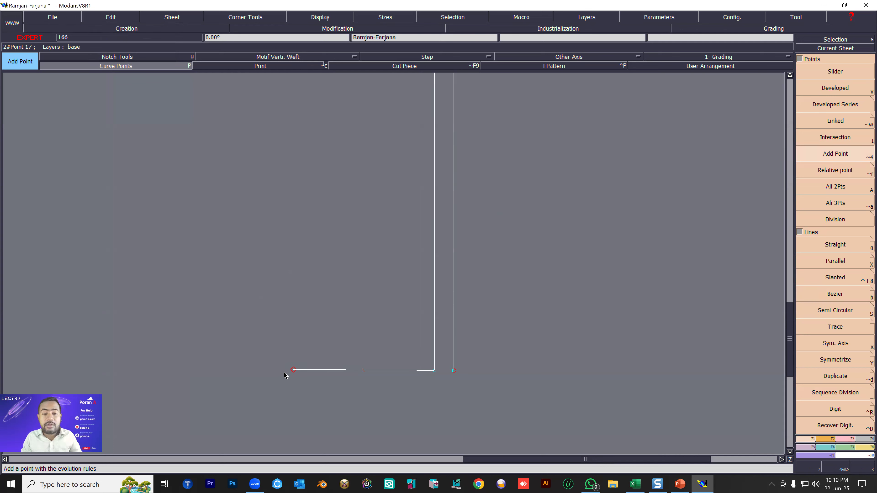
click(293, 369)
click(370, 371)
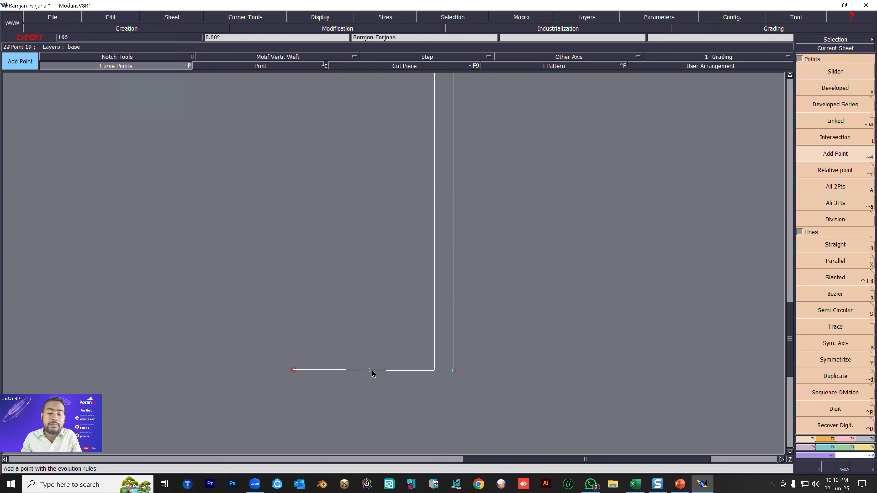
Try to reshape the horizontal Bezier line by pulling its two middle points downward.
click(850, 360)
click(844, 439)
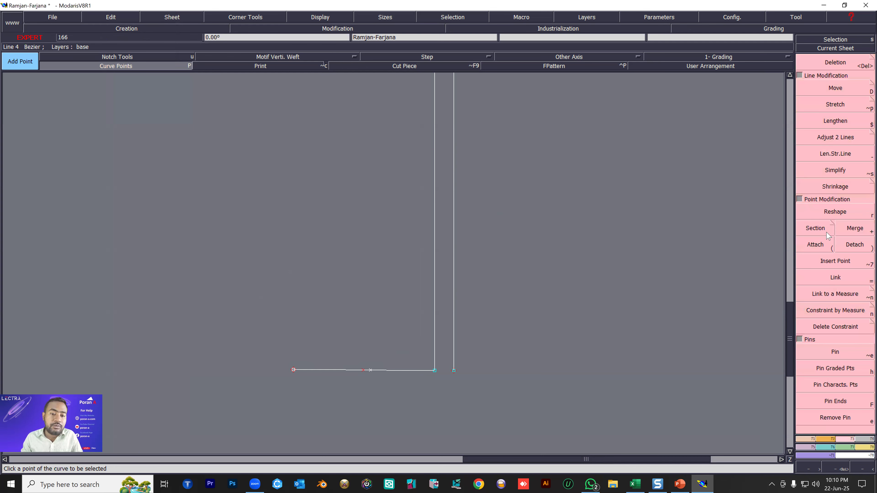
click(823, 230)
click(830, 213)
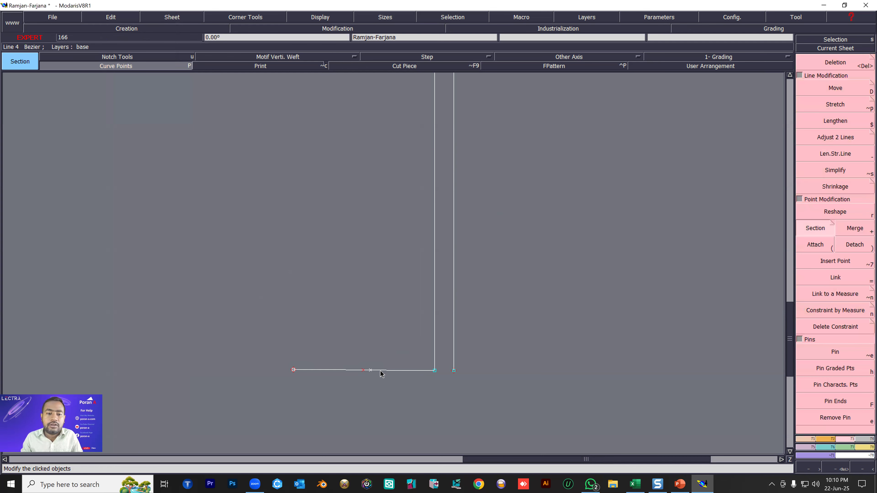
drag(362, 371, 325, 398)
drag(370, 372, 378, 421)
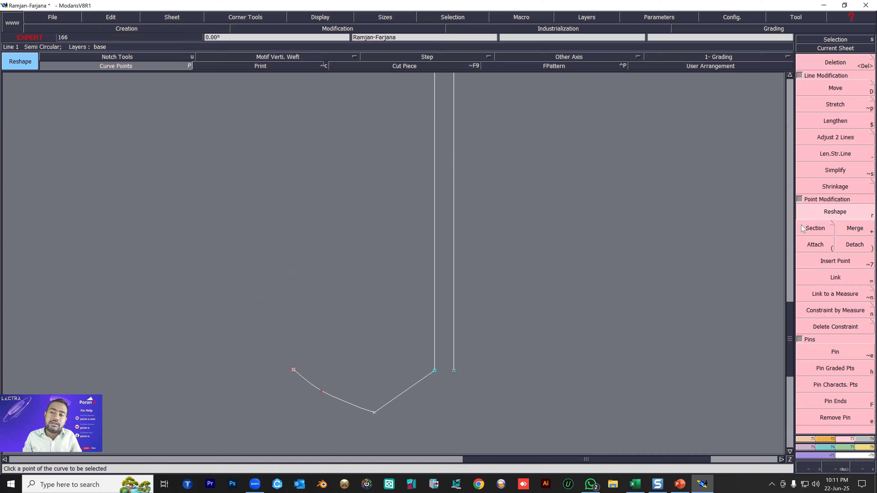
Apply Section at the lowest point of the reshaped curve, and undo the section and reshape changes.
click(814, 228)
click(374, 413)
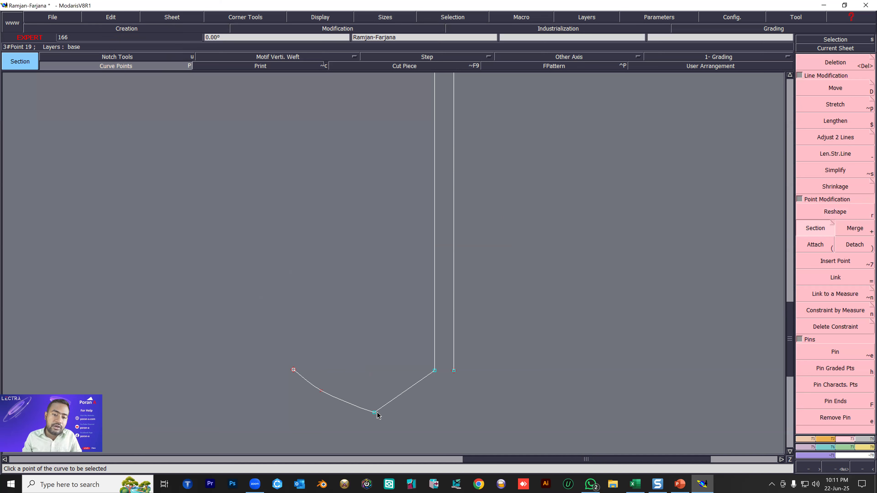
scroll(370, 422, up, 3)
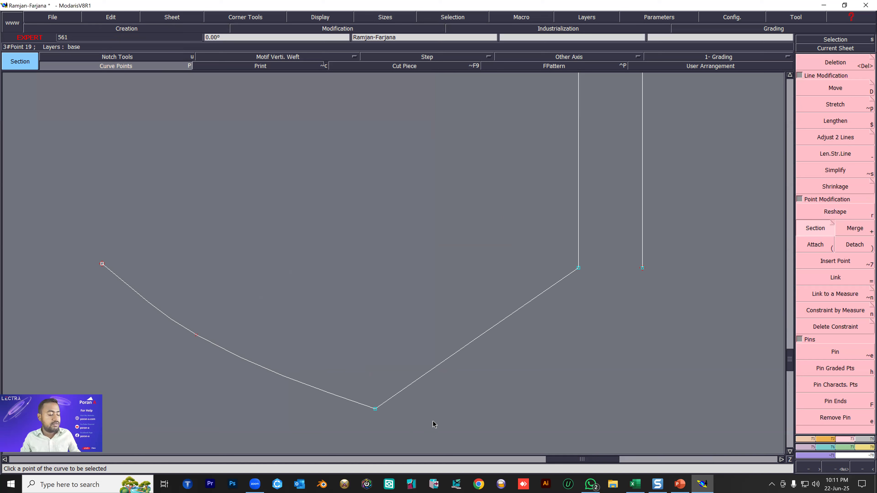
key(ctrl+z)
key(ctrl+z)
Delete the extra point just right of the midpoint on the horizontal Bezier line.
key(Delete)
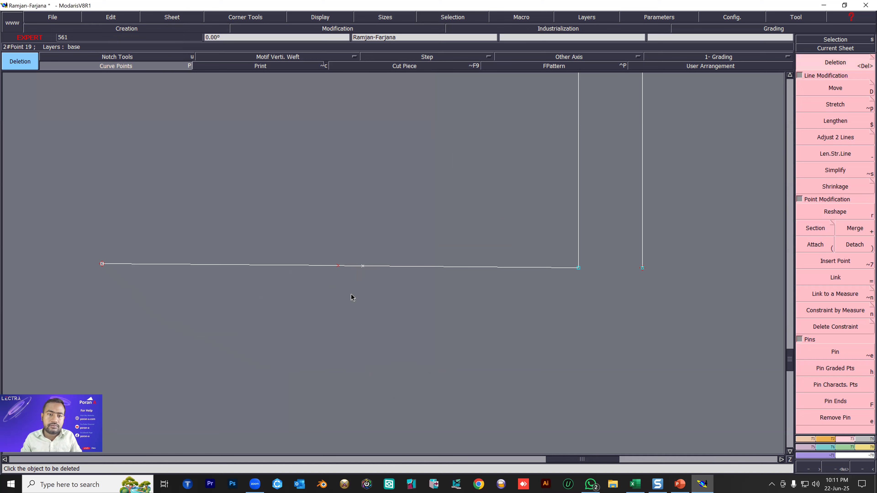
scroll(350, 290, down, 2)
scroll(300, 276, up, 1)
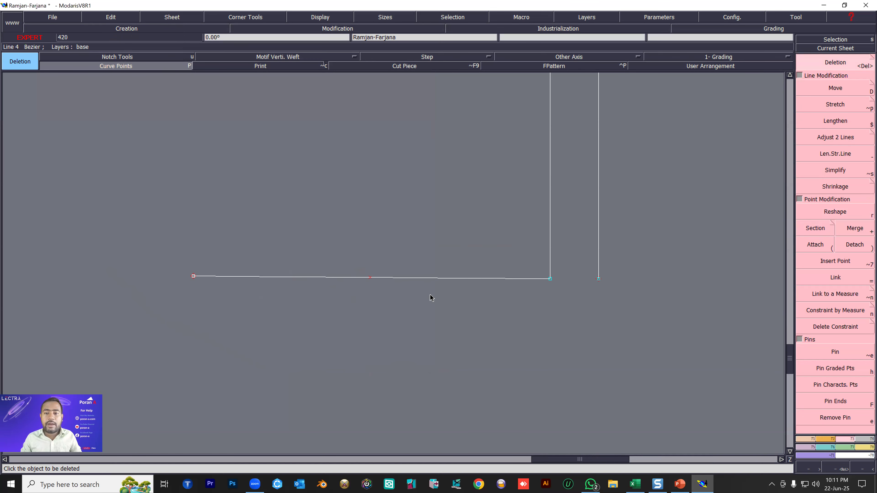
Align the Bezier line's left end horizontally with the lower end of the left handle line using Ali 2Pts.
key(2)
click(550, 278)
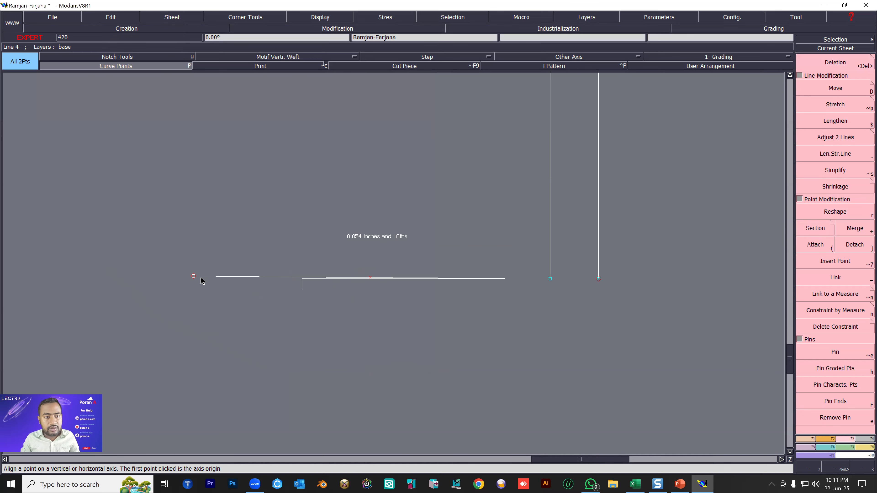
click(193, 276)
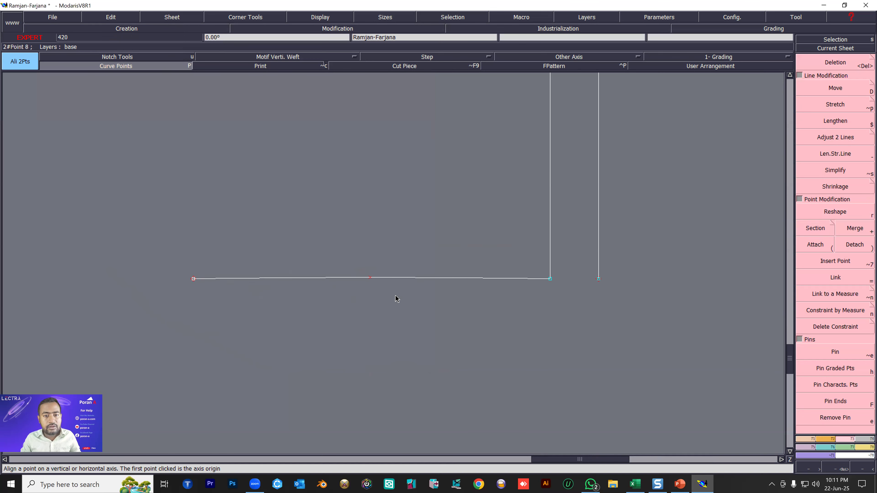
Reshape the Bezier line into a U-shaped hook by pulling its middle point straight down.
key(r)
click(370, 277)
scroll(365, 361, down, 1)
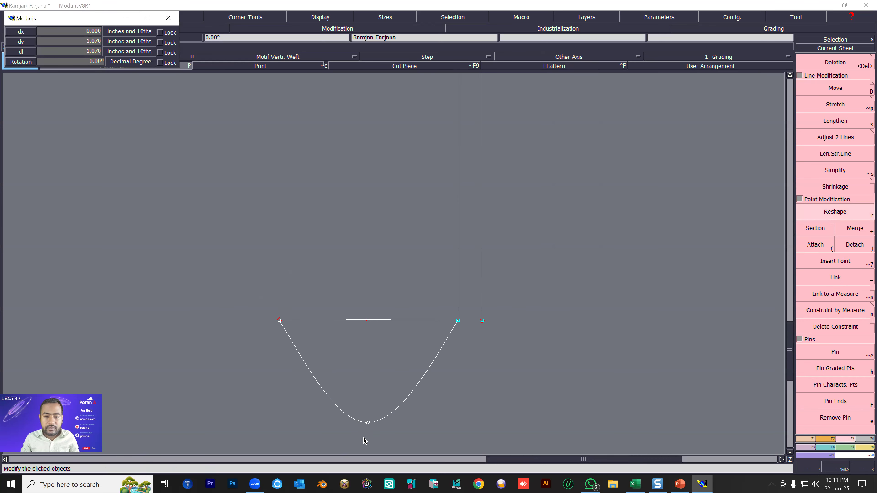
click(368, 439)
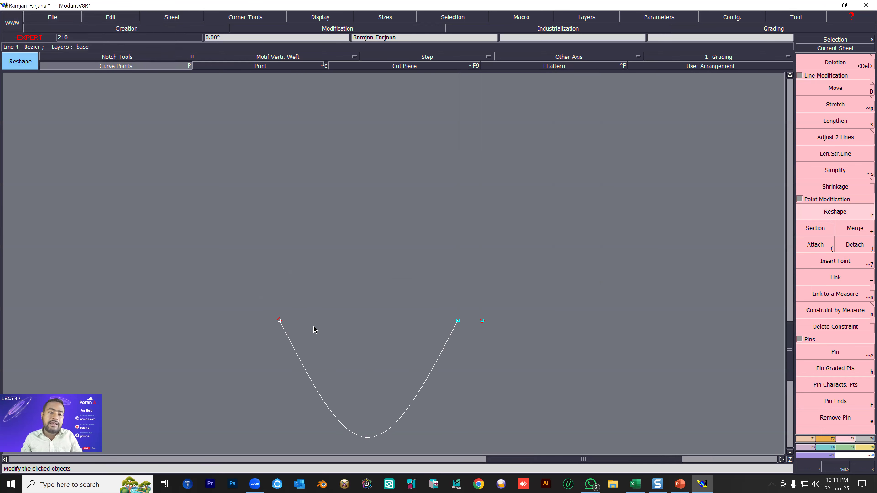
Add a point midway along the right side of the U-shaped curve and reshape it outward and down to round that side.
scroll(297, 331, down, 1)
scroll(304, 337, up, 2)
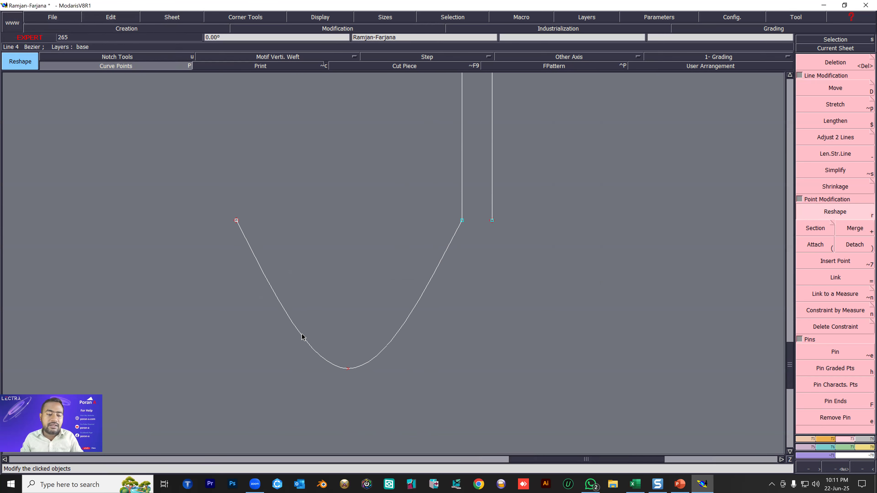
click(807, 440)
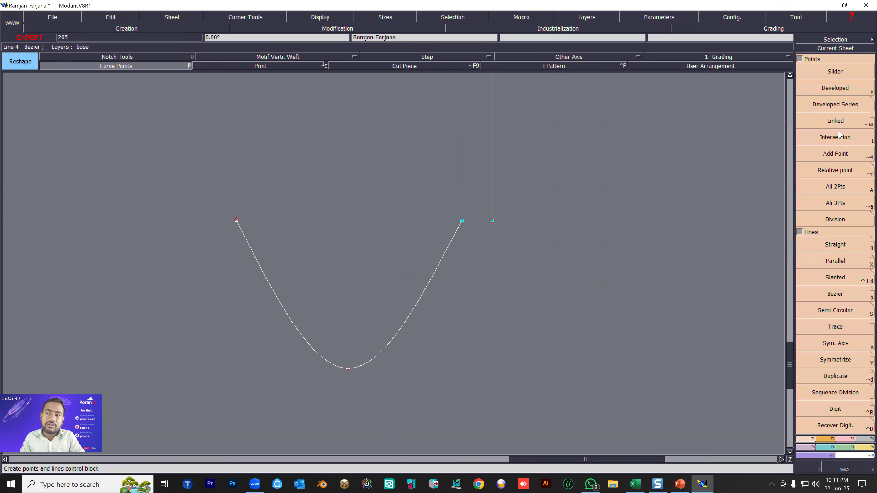
click(834, 155)
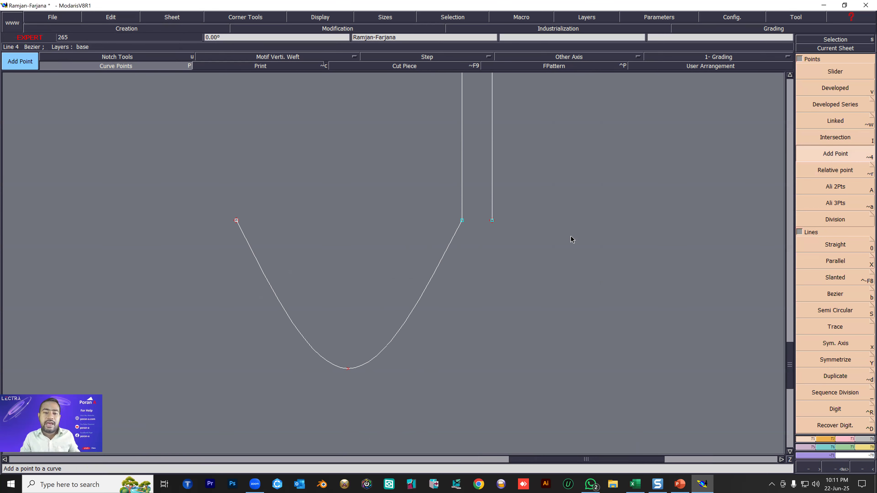
click(416, 308)
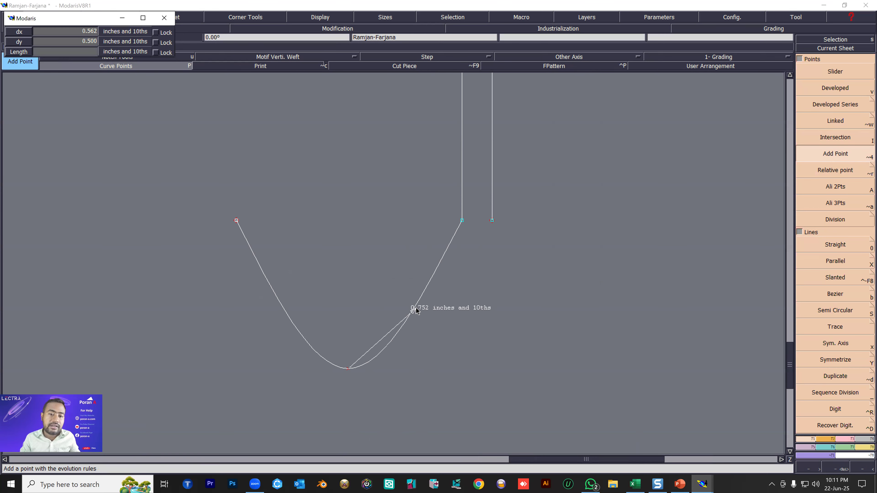
key(r)
click(431, 324)
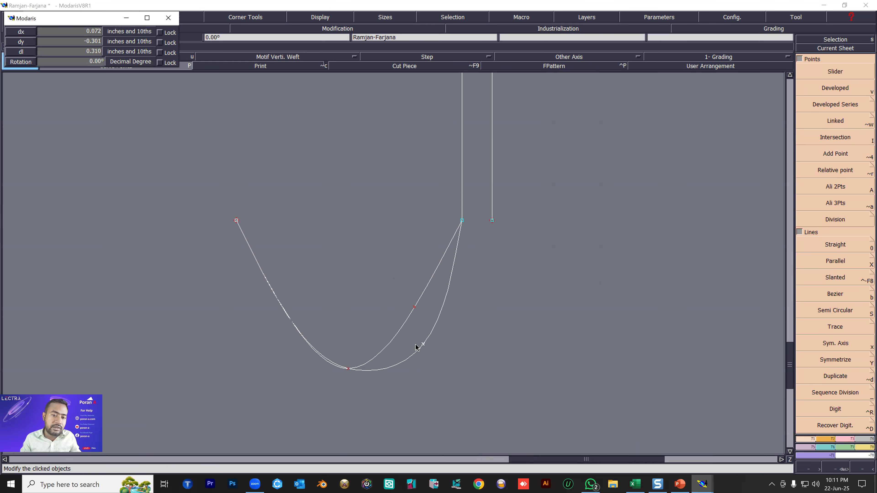
click(424, 345)
click(295, 327)
click(368, 327)
key(ctrl+z)
Add a point on the curve's left side, pull it outward, and undo the added points and reshapes.
click(833, 154)
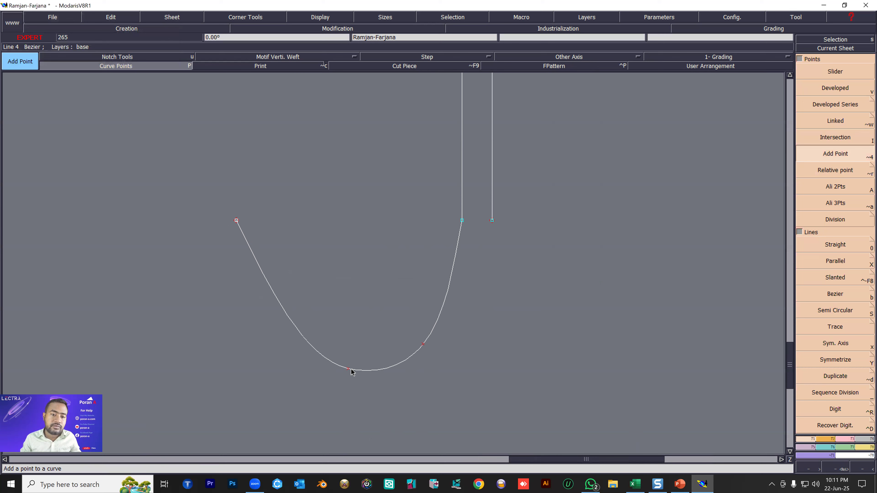
click(337, 366)
click(276, 299)
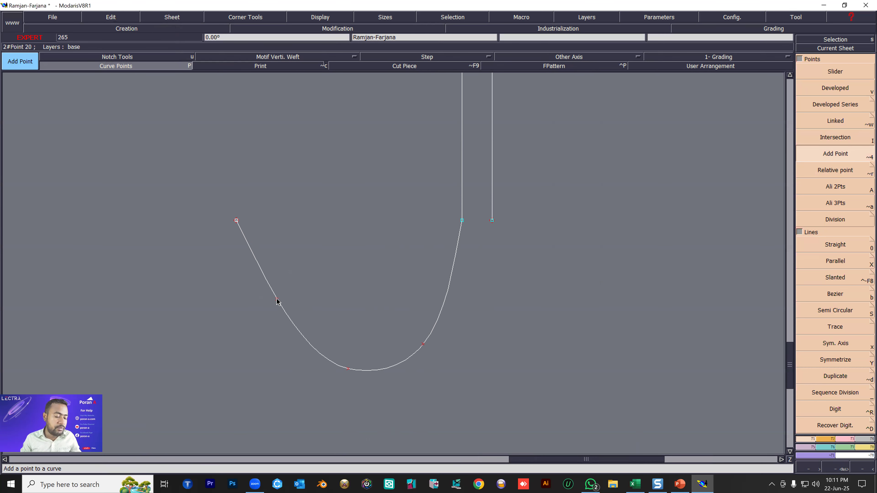
key(r)
click(265, 322)
click(269, 328)
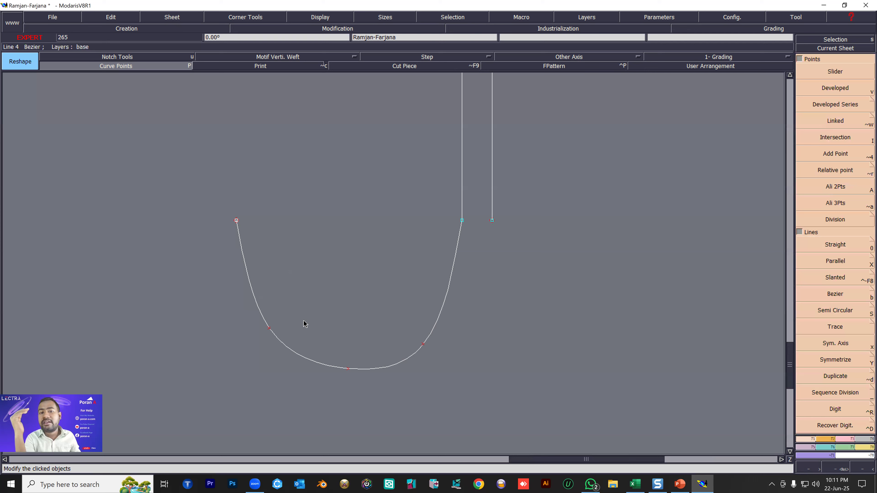
key(ctrl+z)
key(ctrl+z)
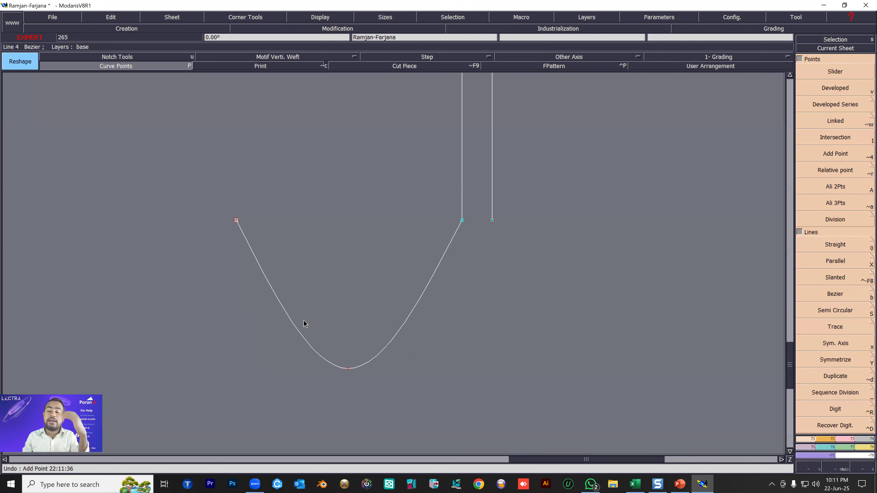
Display the curve handles and pull the U curve's left end handle down to nearly vertical.
click(320, 19)
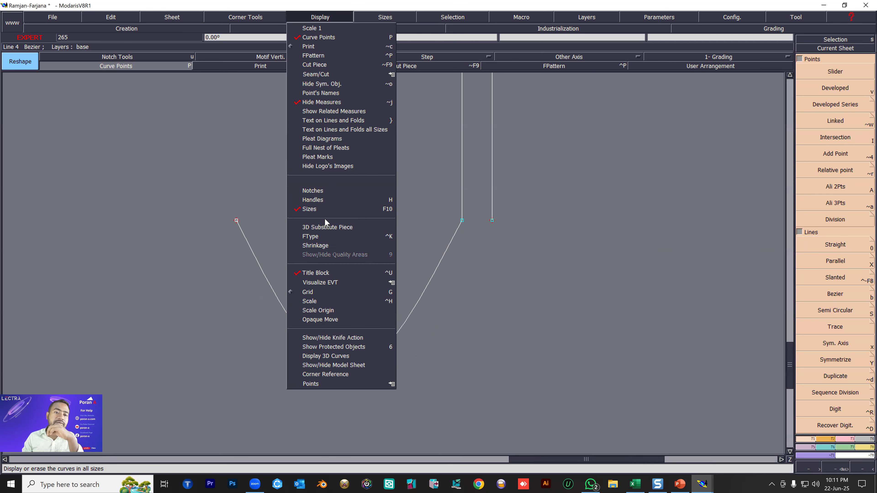
click(312, 200)
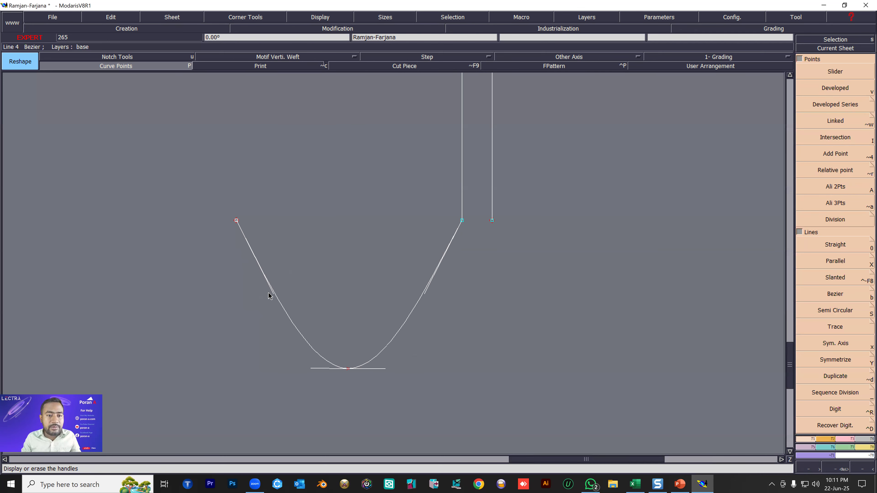
click(224, 345)
click(229, 346)
Pull the U curve's right end handle straight down in line with the left handle line, and hide the curve handles.
click(426, 291)
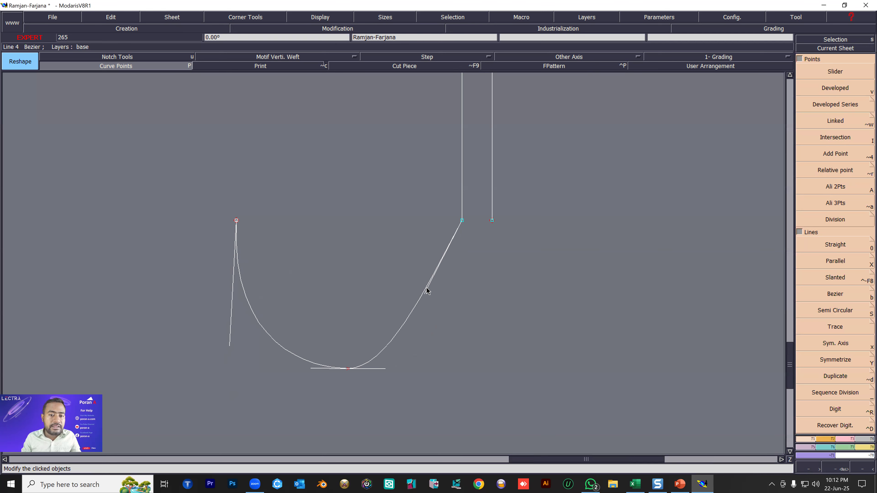
click(461, 347)
click(462, 352)
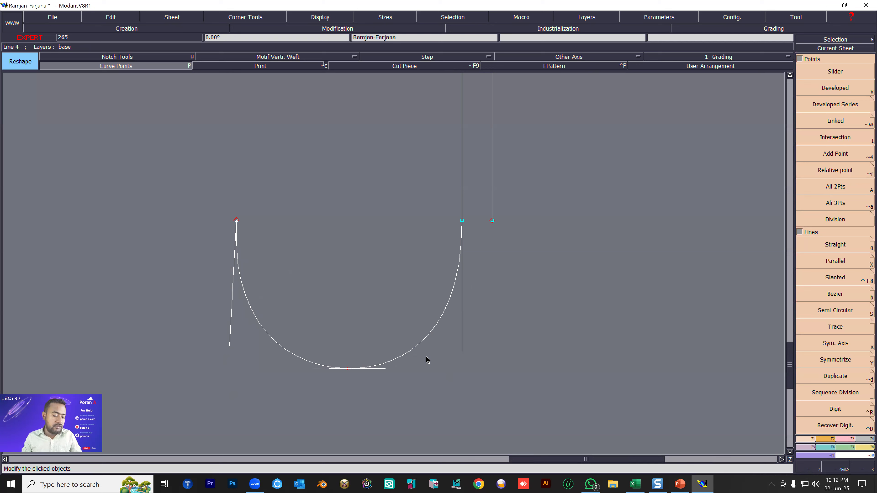
click(320, 18)
click(311, 201)
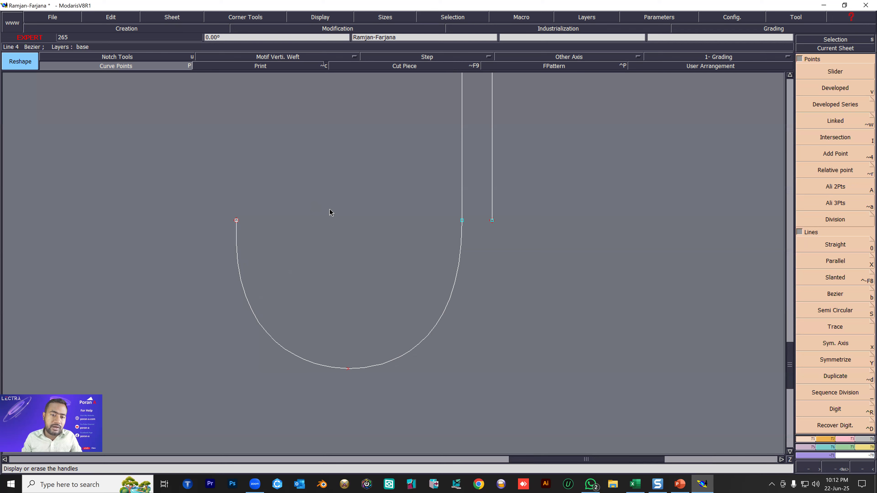
Create a parallel of the U curve on its outer side at a distance of -0.125 inches.
scroll(301, 225, down, 2)
scroll(304, 225, up, 1)
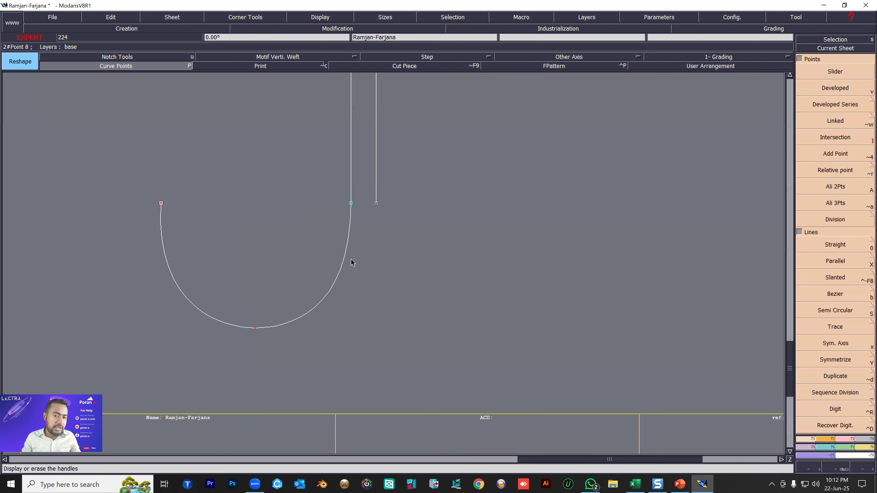
key(shift+x)
click(342, 261)
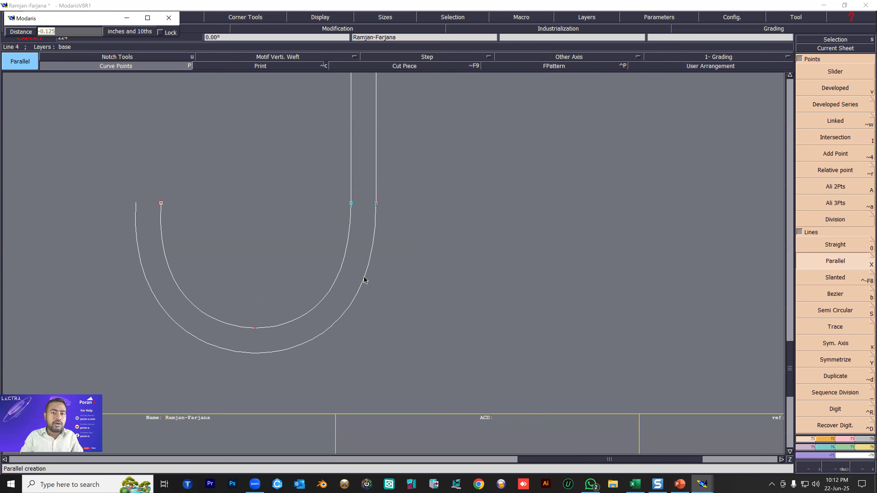
click(365, 280)
Attach the outer curve's right end point to the lower end of the right handle line.
scroll(377, 214, up, 5)
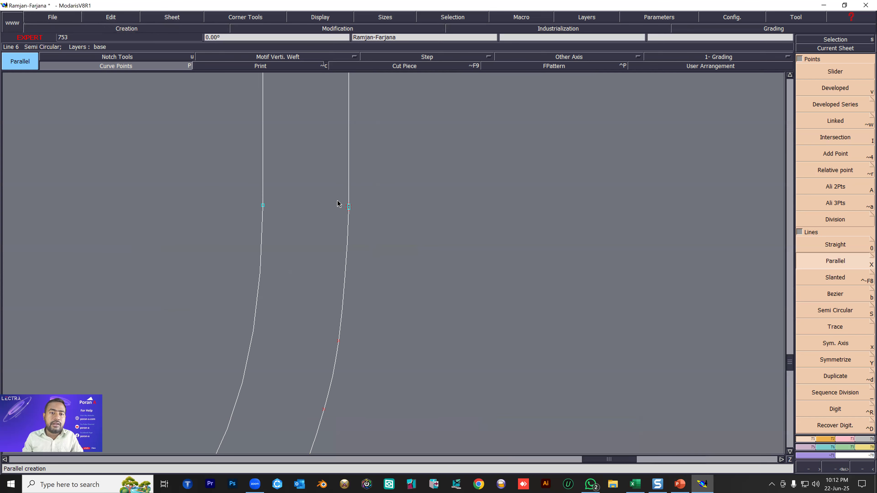
scroll(321, 248, up, 1)
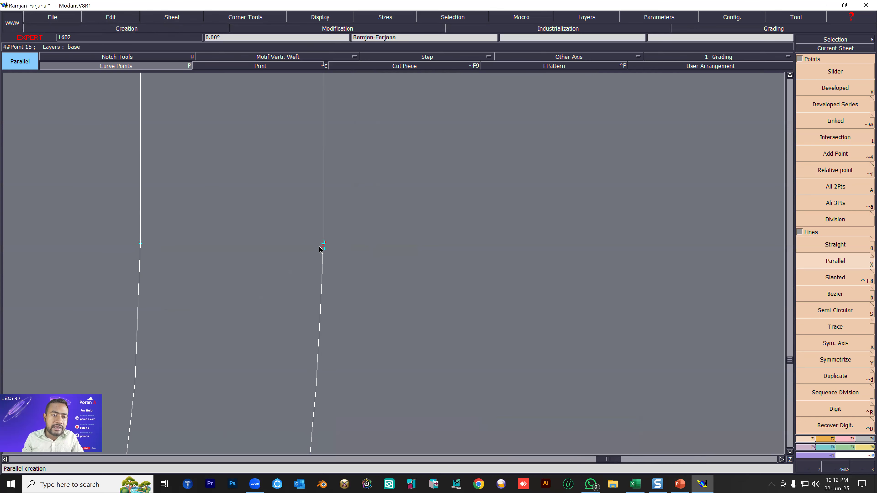
click(847, 437)
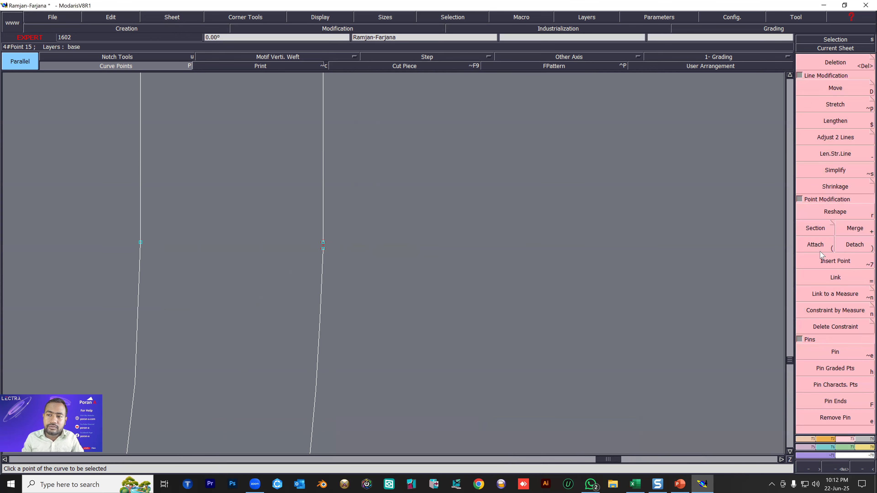
click(815, 245)
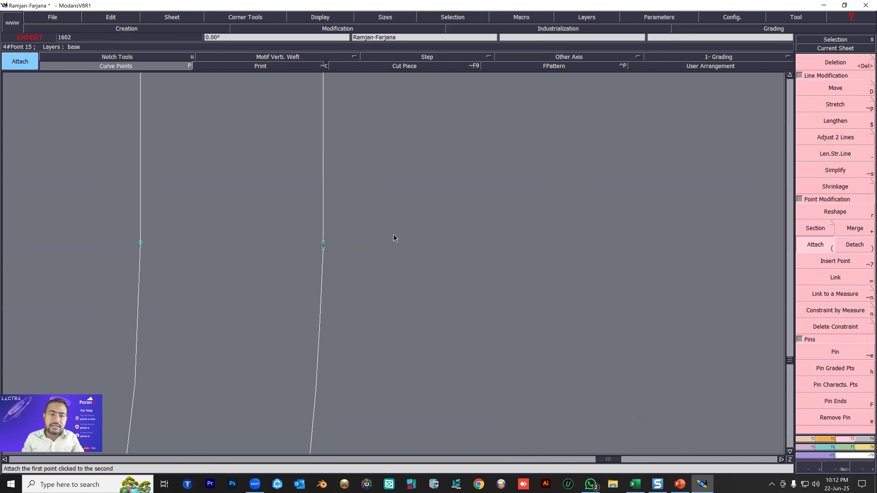
click(322, 249)
click(323, 242)
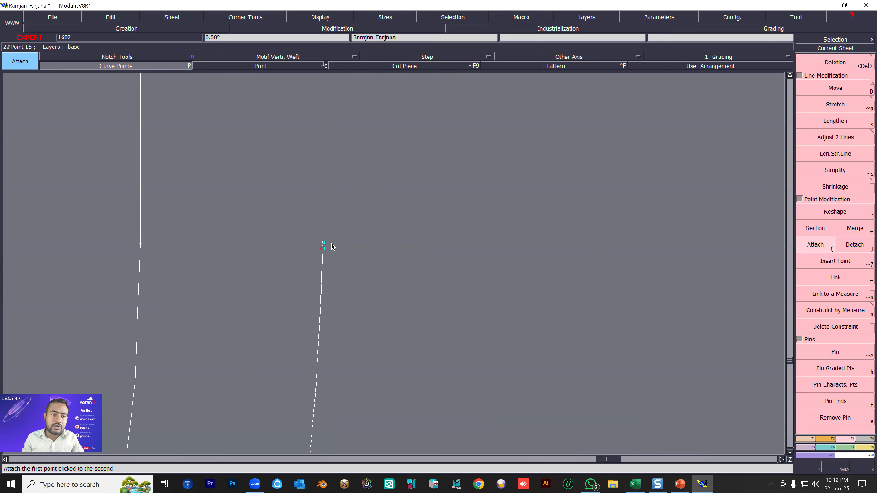
Close the open left end of the hook with a Bezier line joining the outer and inner curve ends.
scroll(402, 242, down, 1)
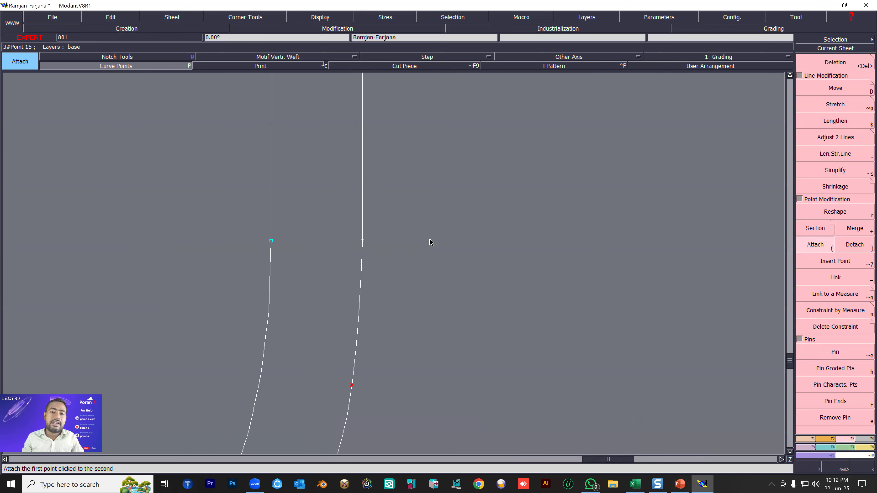
scroll(324, 246, down, 3)
scroll(289, 220, up, 2)
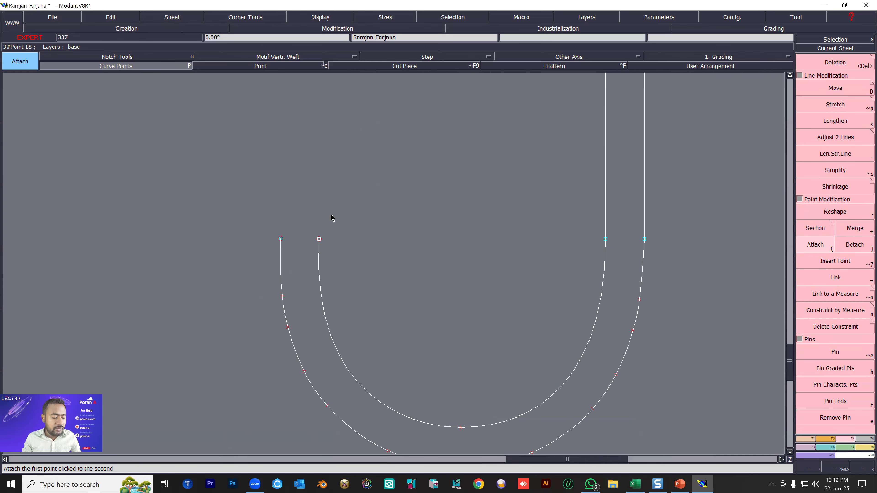
key(b)
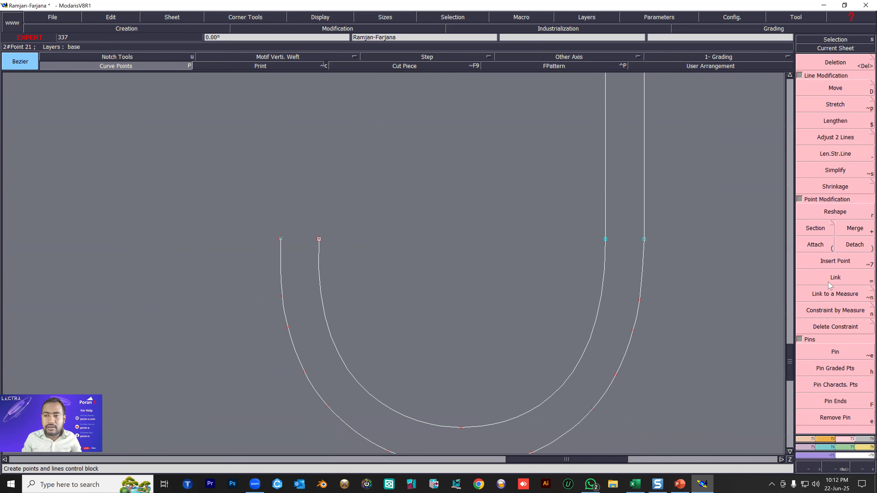
click(280, 239)
click(319, 240)
scroll(297, 248, down, 5)
scroll(295, 230, up, 2)
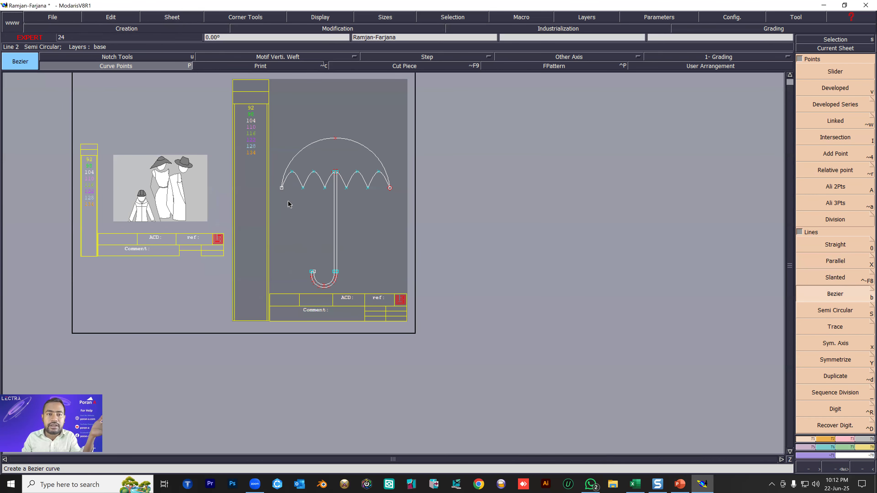
Extract the umbrella as a seam piece, covering the canopy, the handle and the hook.
scroll(289, 203, up, 1)
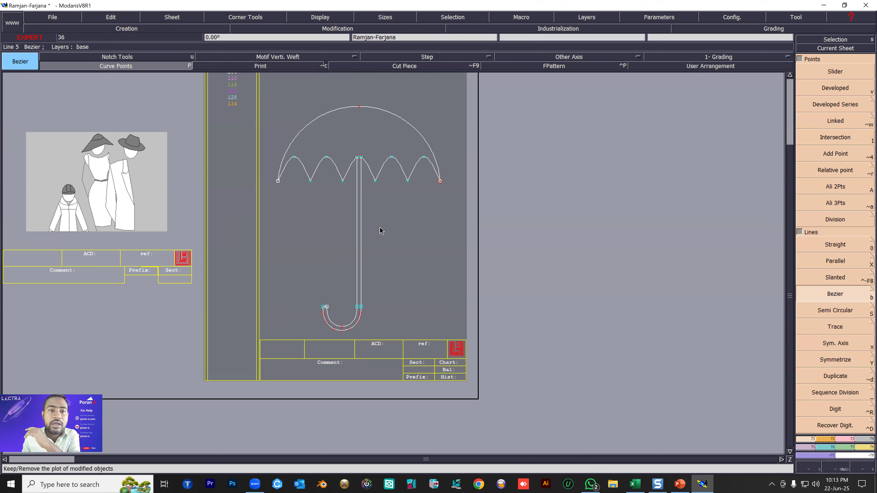
click(455, 347)
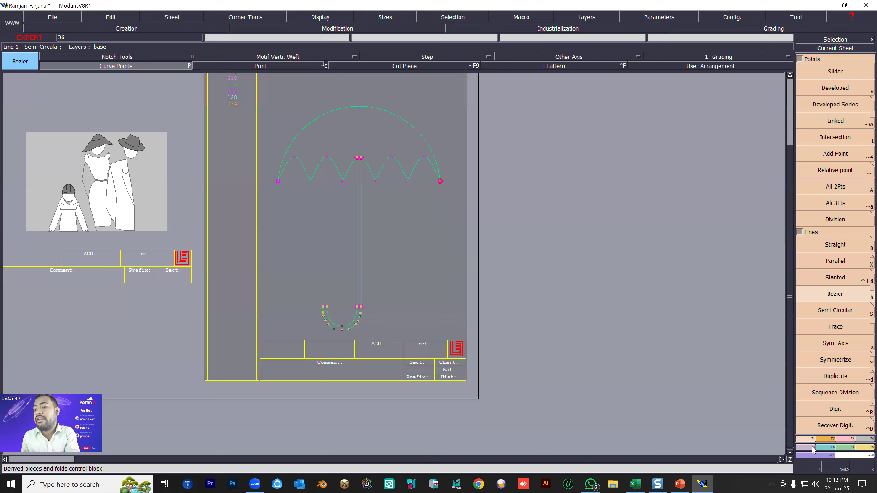
click(863, 441)
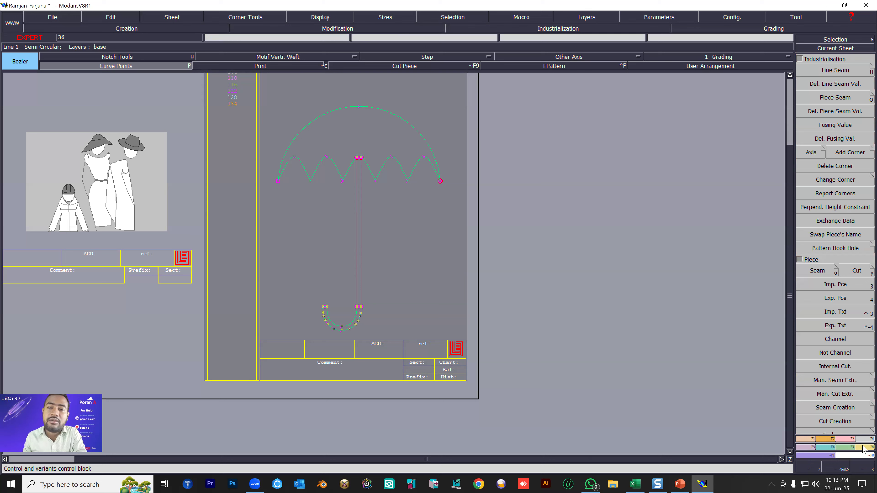
click(816, 271)
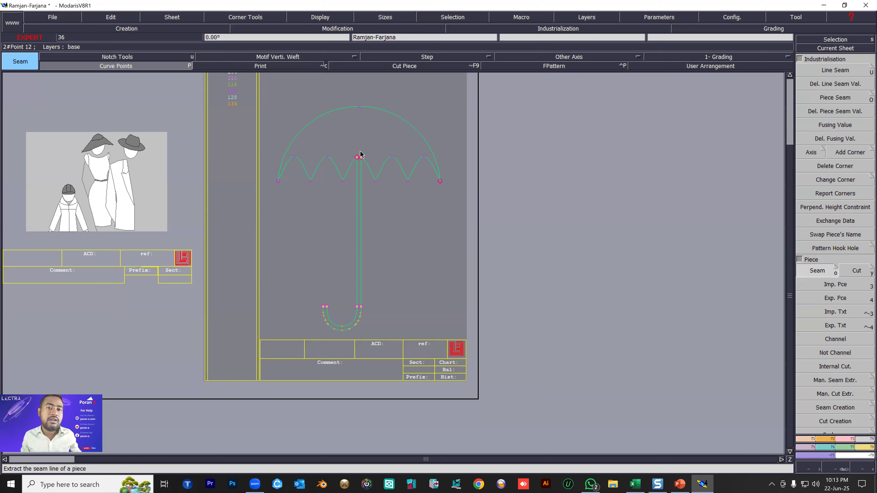
scroll(361, 148, up, 3)
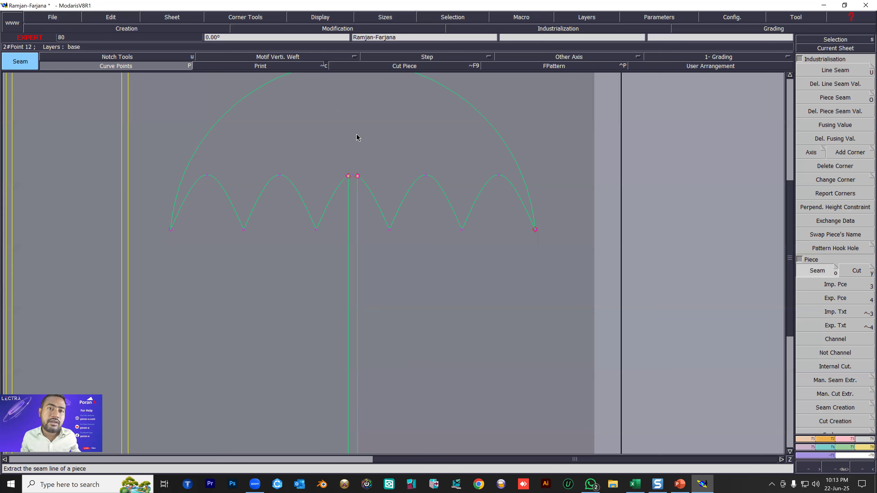
click(356, 134)
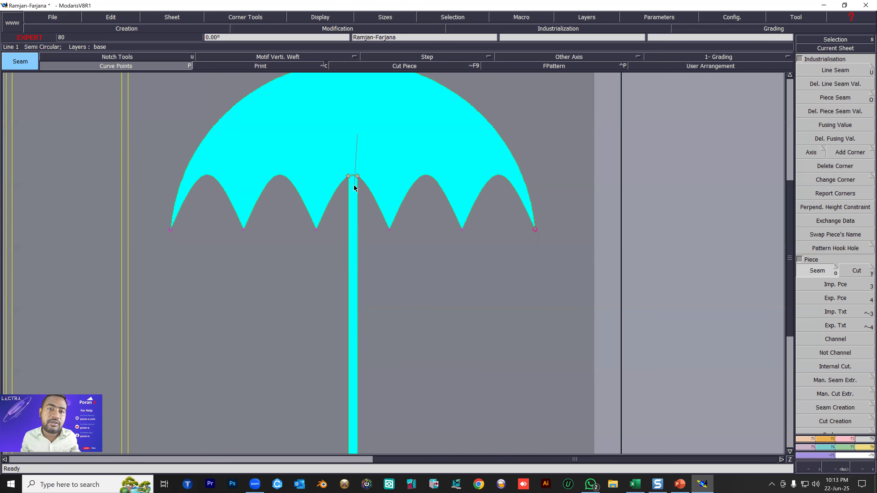
scroll(354, 188, down, 3)
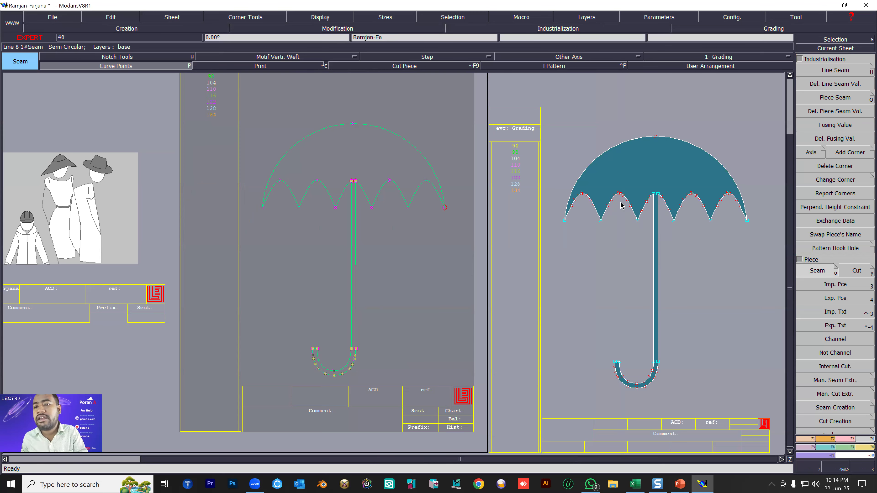
Pin all the points of the hook on the extracted umbrella piece.
scroll(621, 203, down, 3)
scroll(673, 218, up, 3)
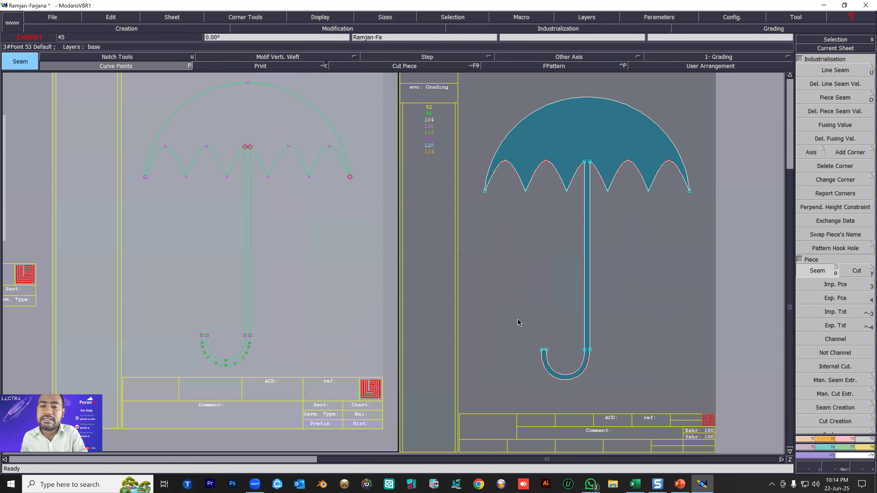
click(621, 404)
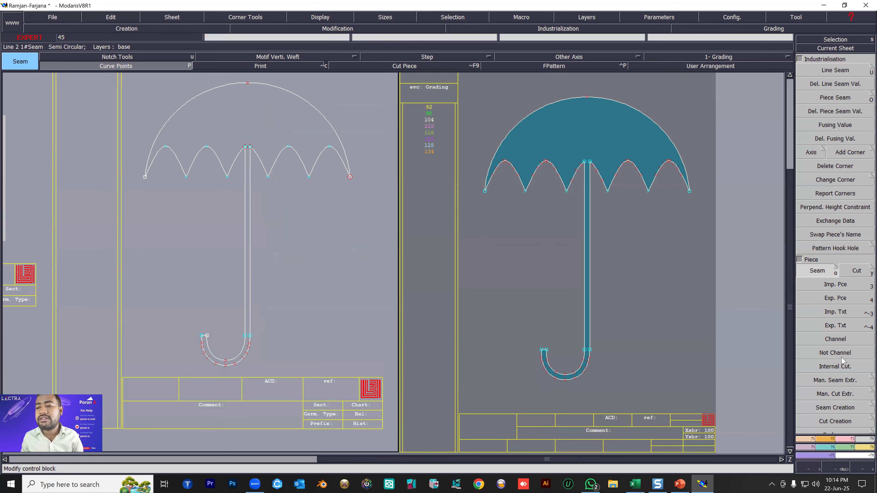
key(F3)
click(828, 355)
drag(514, 318, 648, 409)
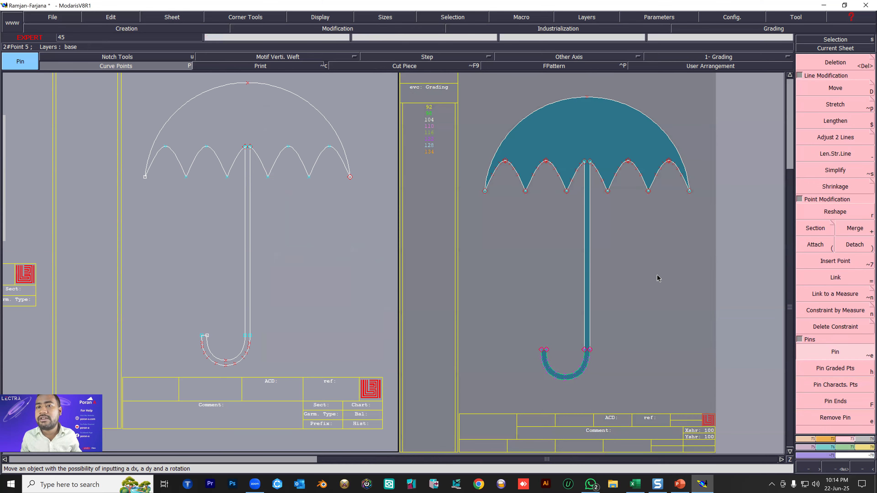
Try to move the pinned hook about 2 inches right and 2 inches up, and undo the move.
key(shift+d)
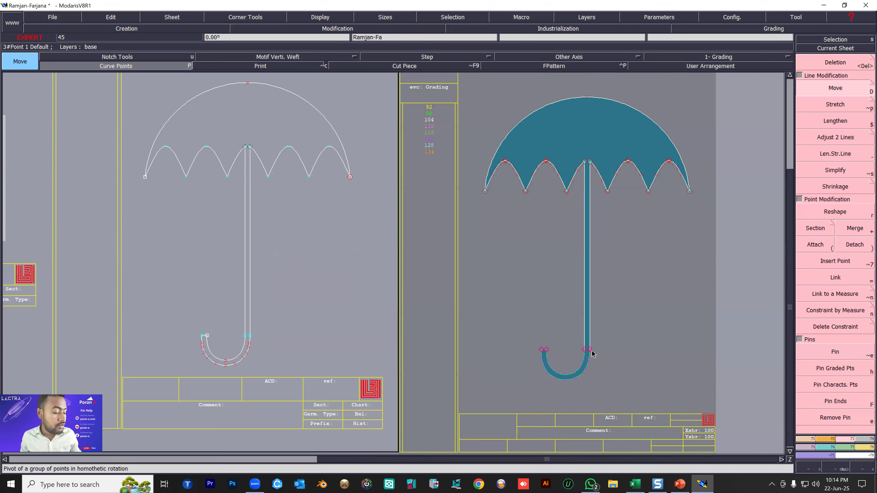
click(590, 349)
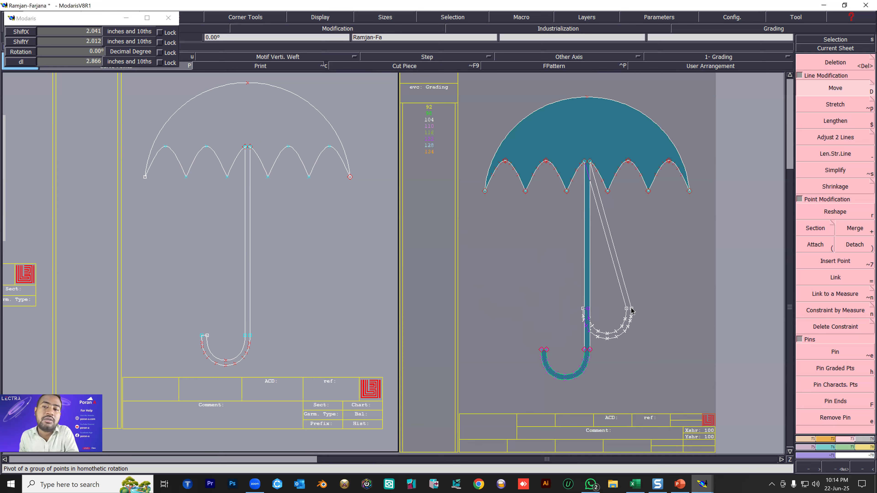
click(632, 308)
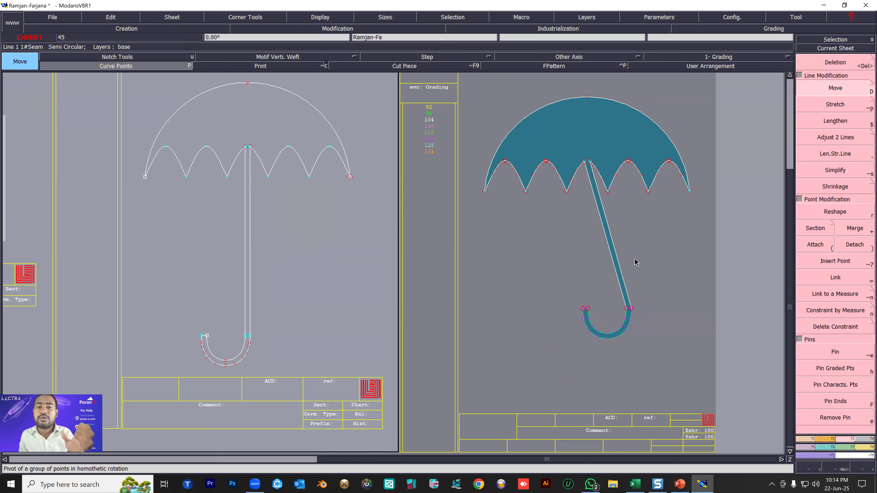
key(ctrl+z)
Move the whole hook upward to shorten the handle, and nudge it about 0.09 inches left.
drag(519, 304, 634, 406)
drag(590, 353, 588, 323)
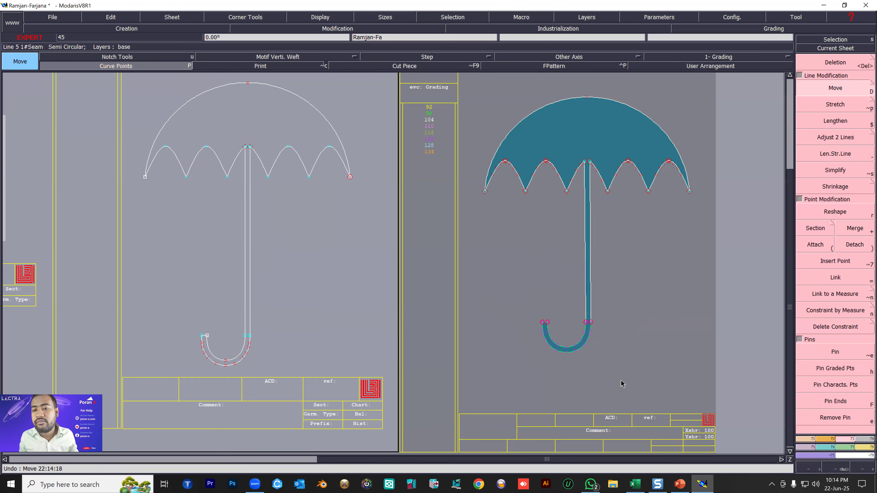
scroll(587, 330, up, 3)
drag(584, 297, 580, 299)
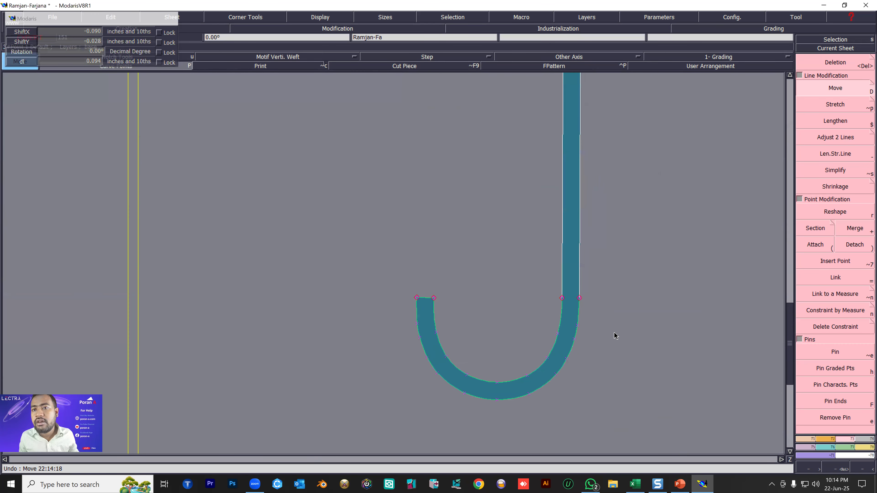
scroll(614, 336, down, 2)
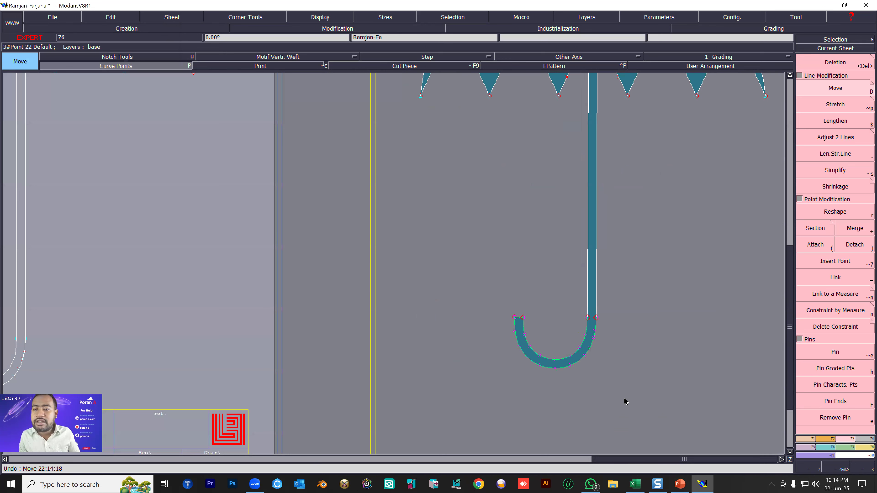
Move the pinned hook slightly left so that the umbrella's handle slants.
key(a)
click(596, 318)
click(828, 86)
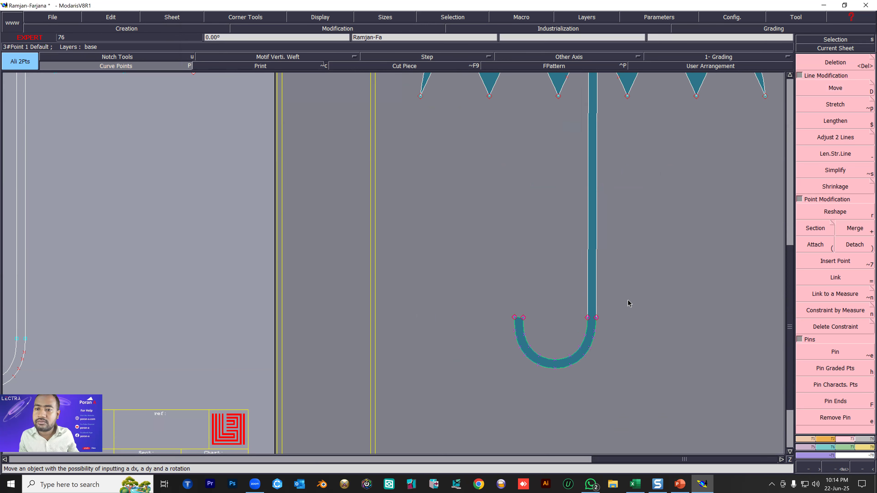
click(592, 317)
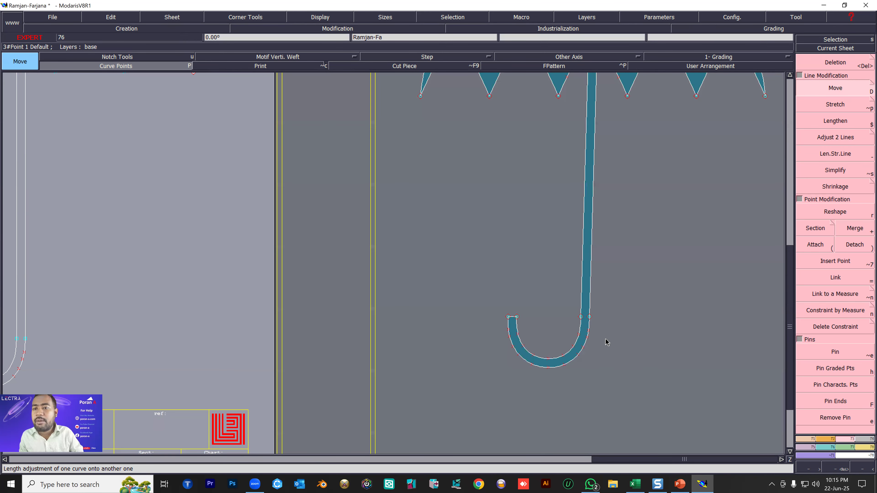
scroll(607, 343, down, 5)
scroll(621, 341, up, 2)
scroll(620, 351, up, 1)
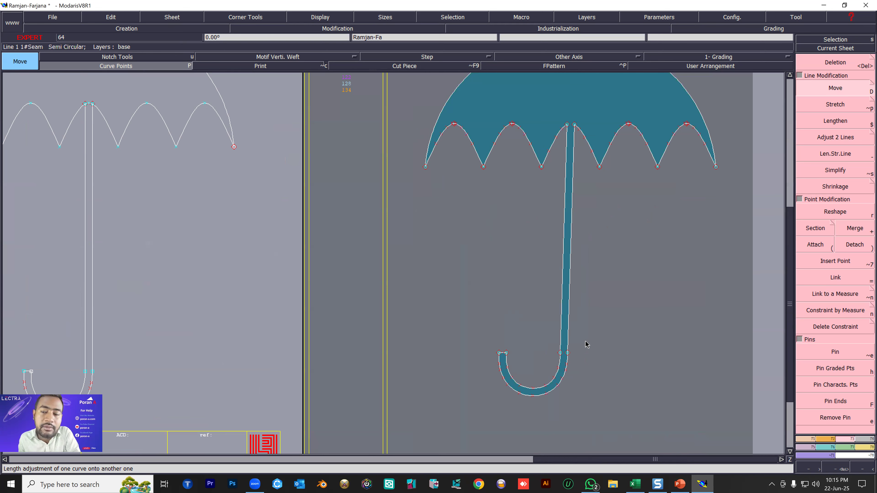
Align the lower points of both handle lines vertically with their upper points using Ali 2Pts.
click(809, 441)
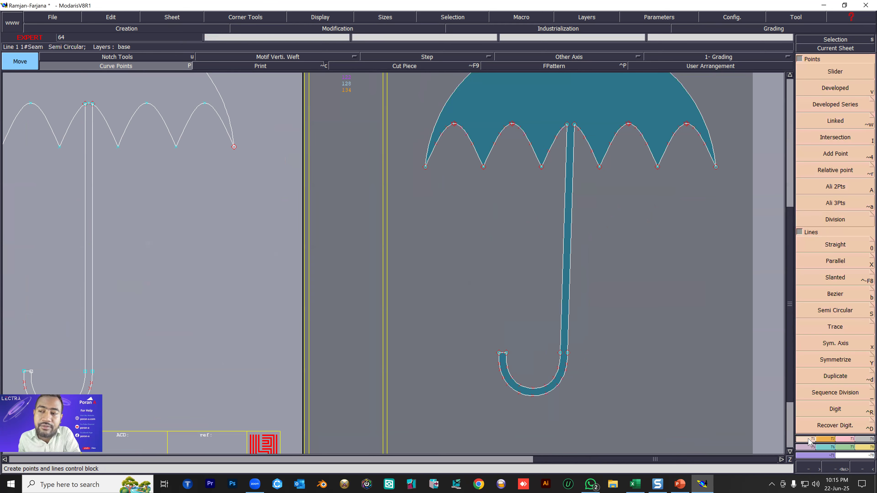
click(849, 191)
click(574, 125)
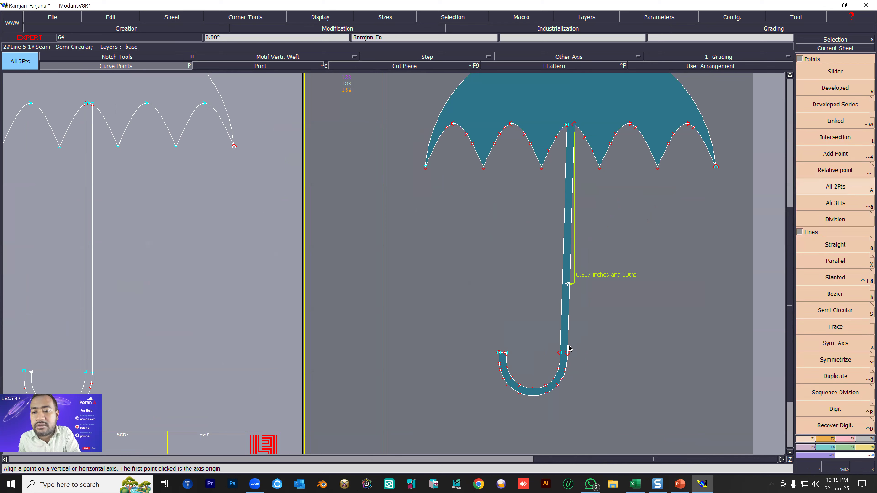
click(568, 354)
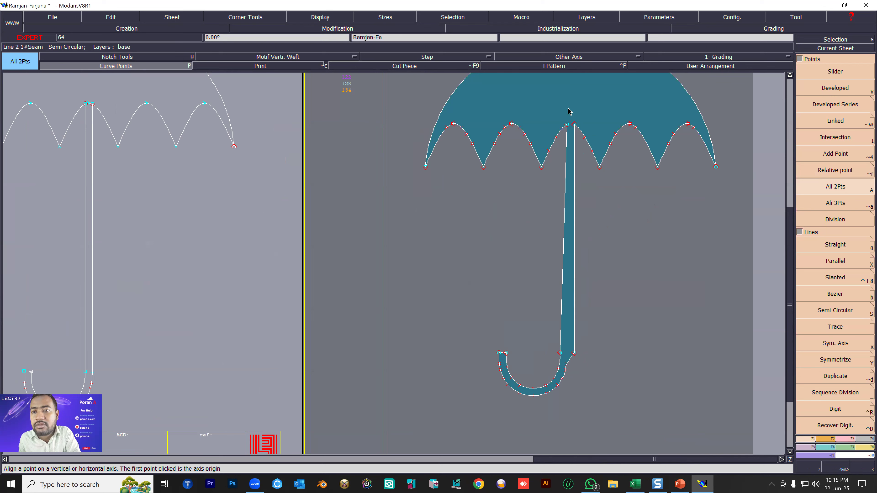
click(568, 125)
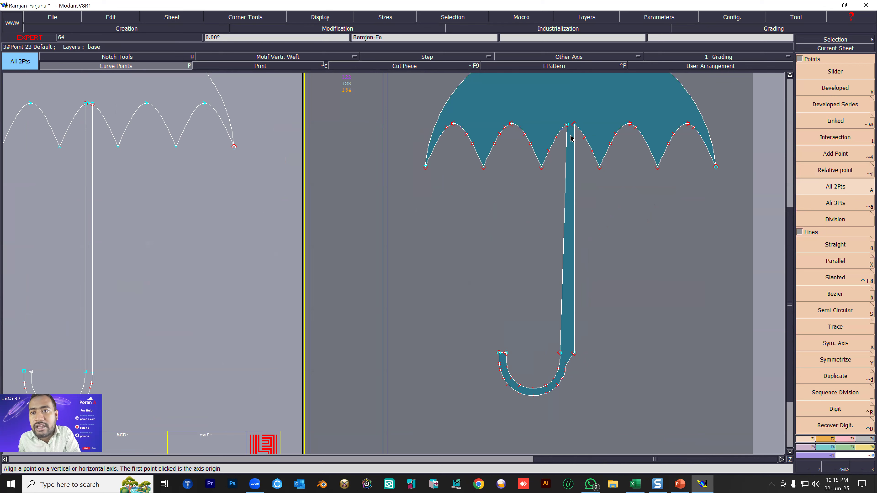
click(560, 353)
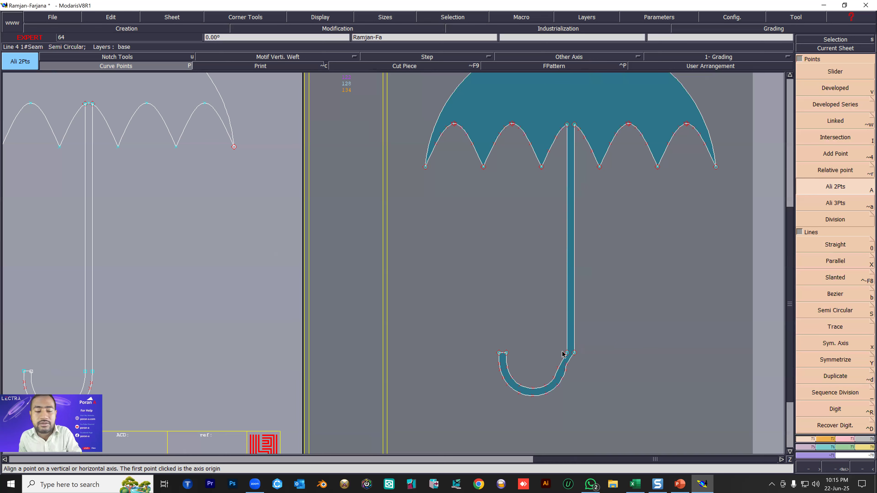
Undo both point alignments on the handle lines.
key(ctrl+z)
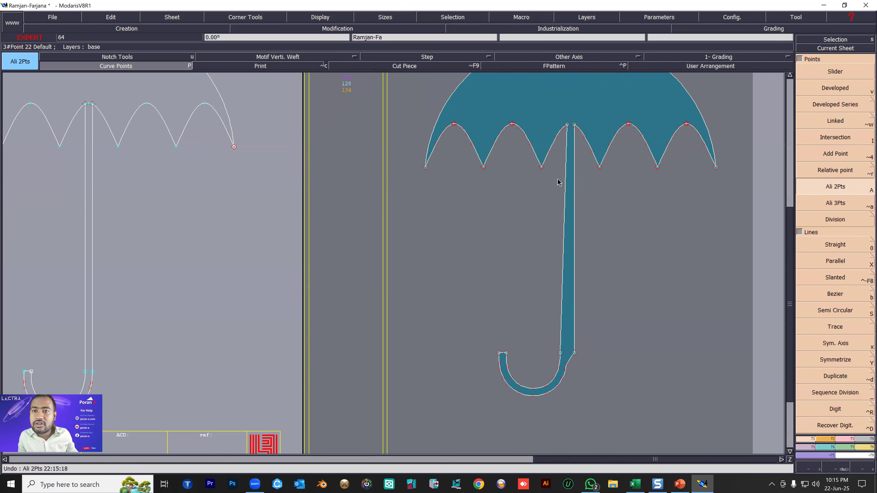
click(567, 124)
key(ctrl+z)
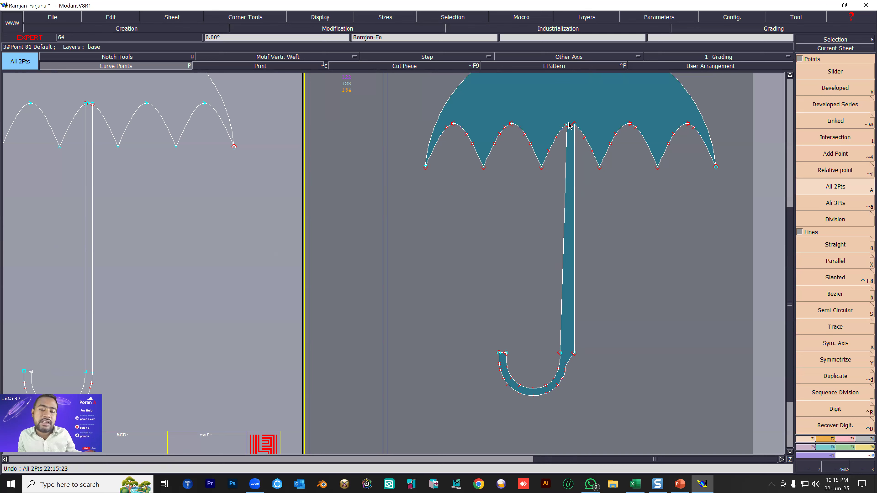
key(ctrl+a)
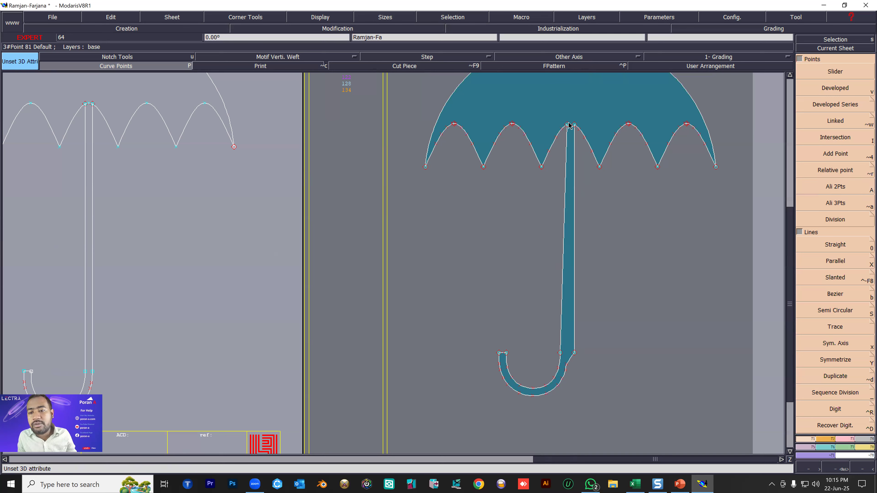
click(506, 351)
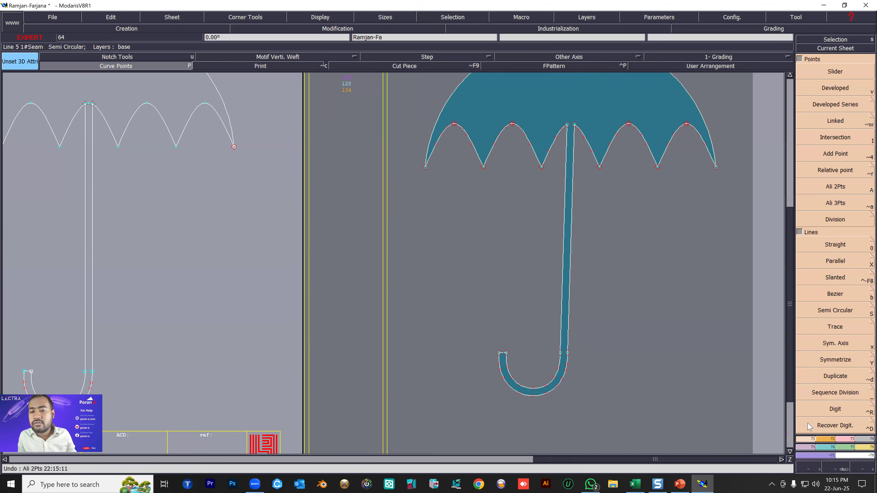
Move the pinned hook about 0.2 inches right to straighten the handle vertically.
click(850, 440)
click(821, 90)
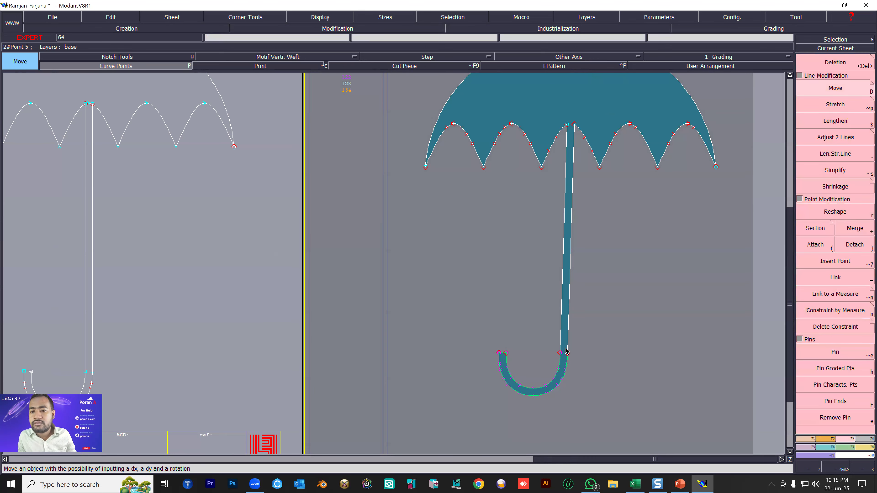
click(568, 352)
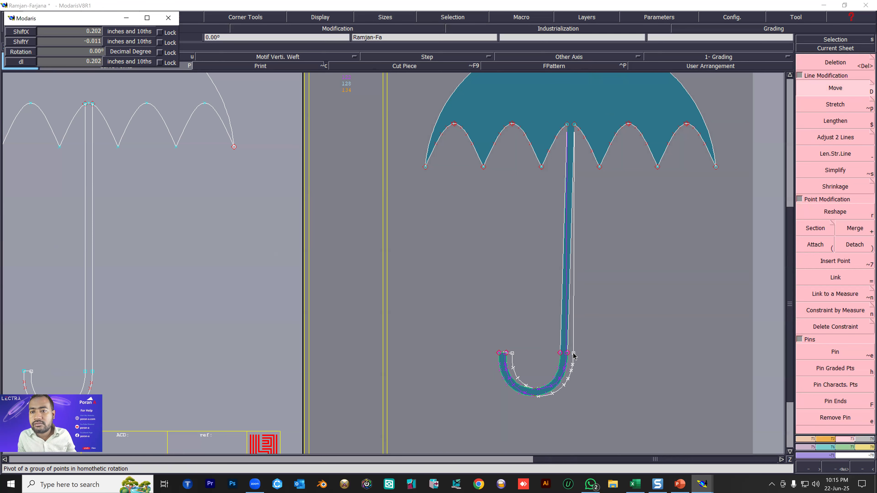
click(572, 355)
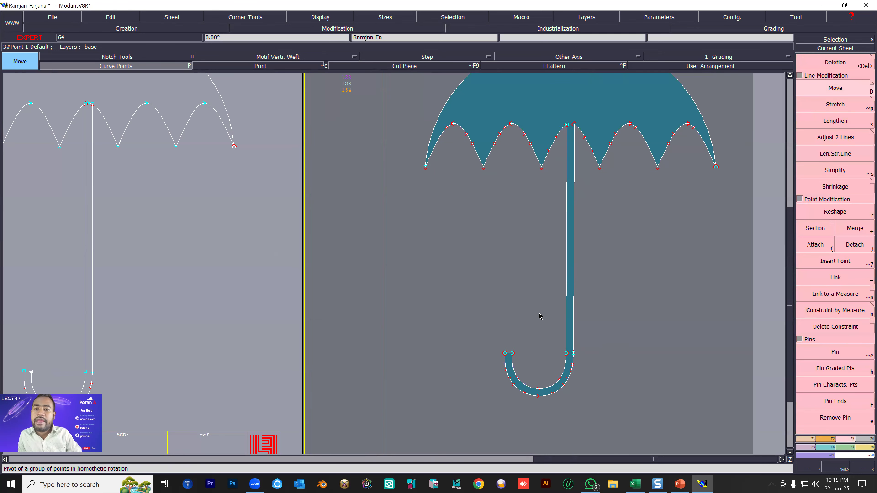
Select the whole umbrella piece and add a line seam of 0.125 inches at the beginning and end of its lines.
scroll(538, 313, down, 2)
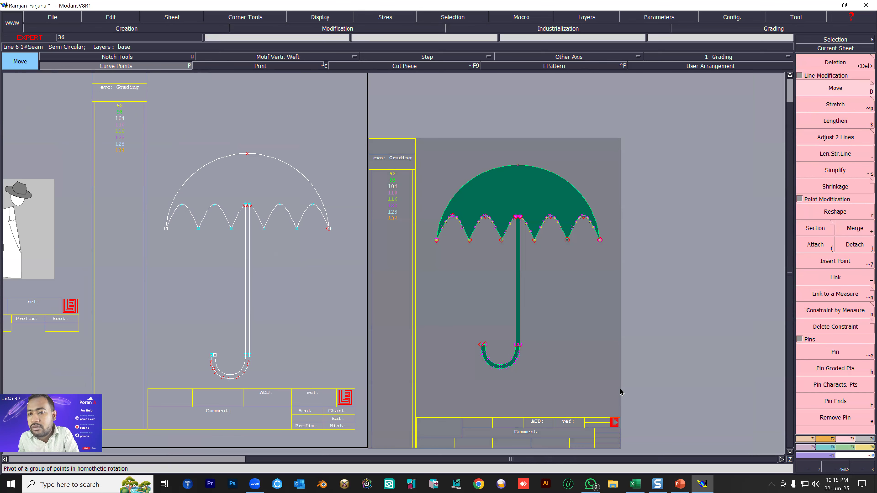
drag(417, 128, 621, 395)
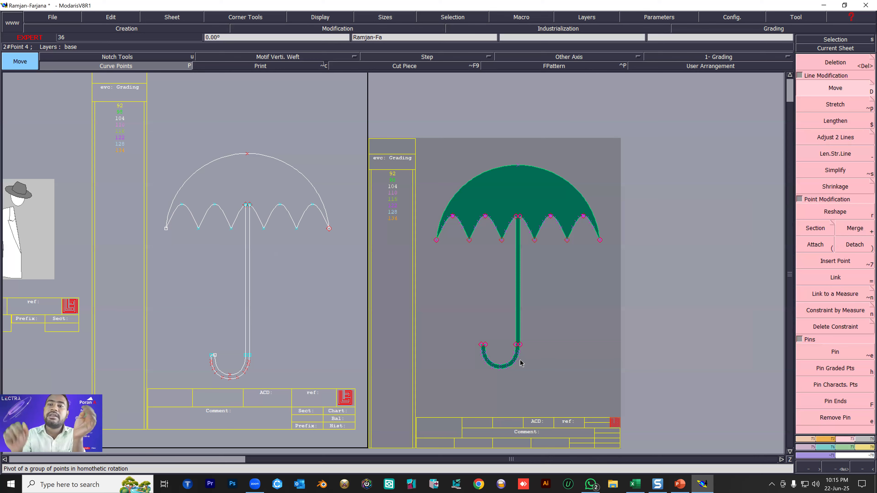
click(862, 442)
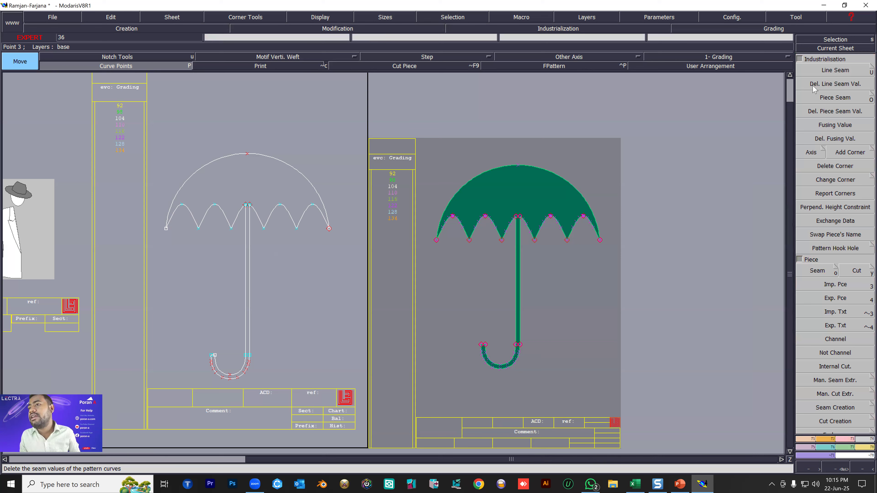
key(u)
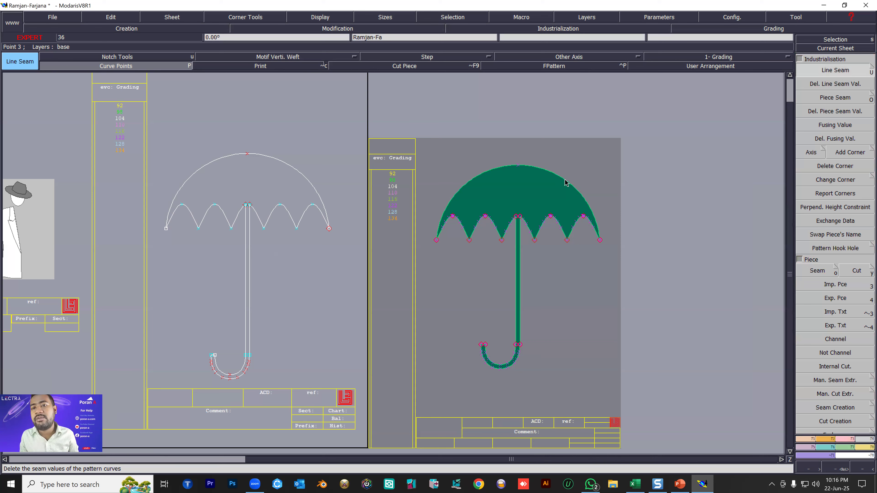
click(568, 182)
text(.125)
key(Return)
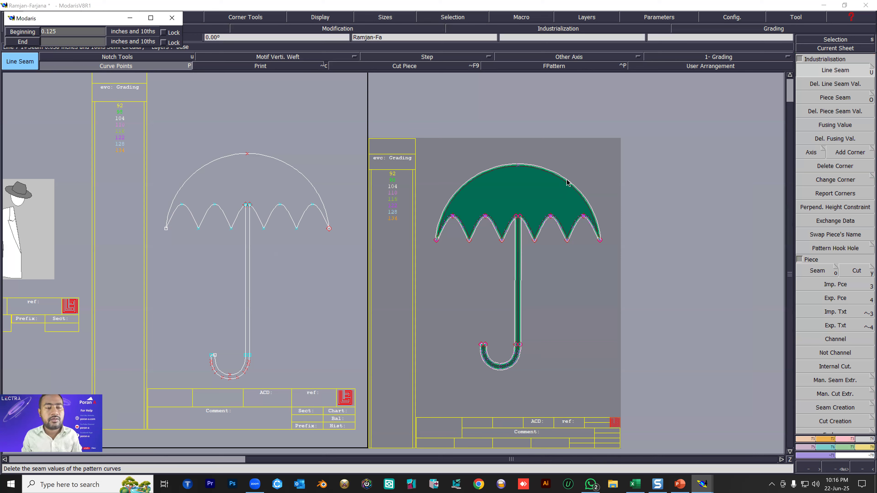
text(.125)
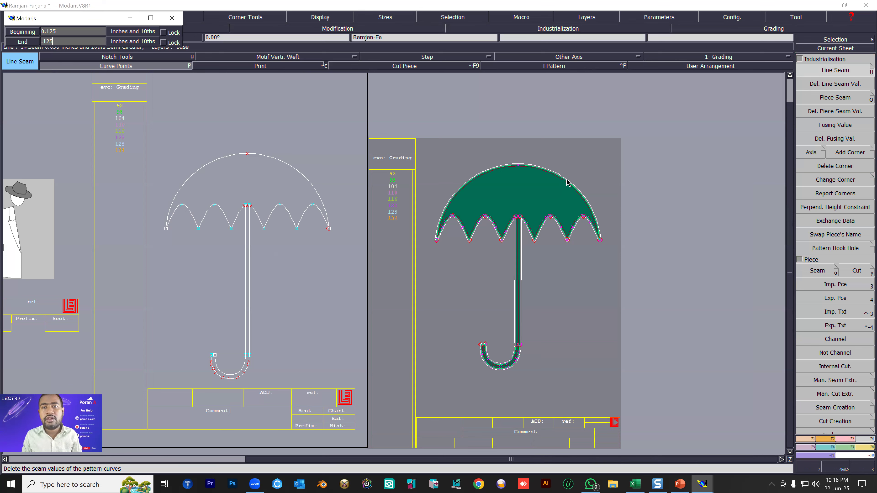
key(Return)
Examine the seam allowance around the umbrella's canopy, scallops, handle and hook.
scroll(549, 285, up, 2)
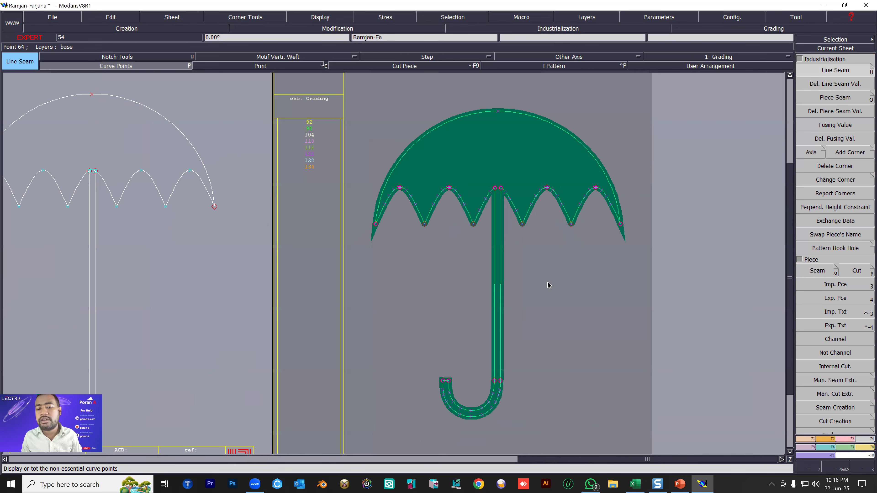
scroll(479, 290, down, 1)
scroll(482, 291, up, 1)
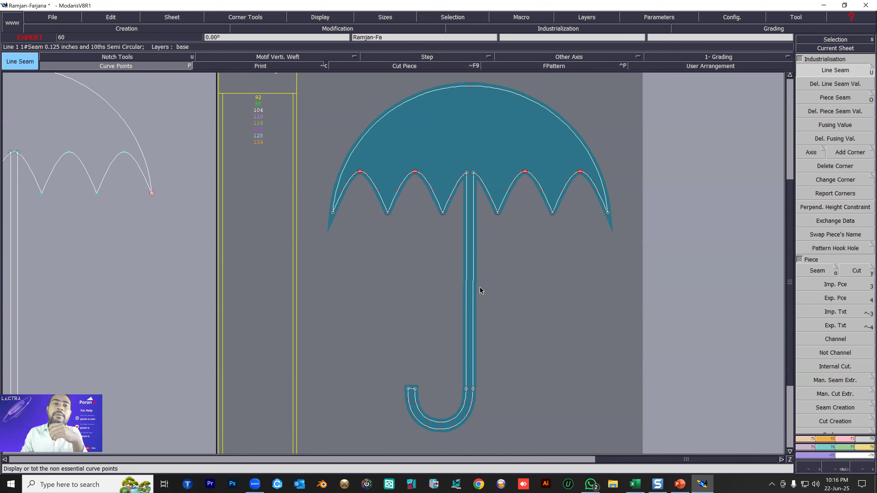
scroll(392, 106, up, 2)
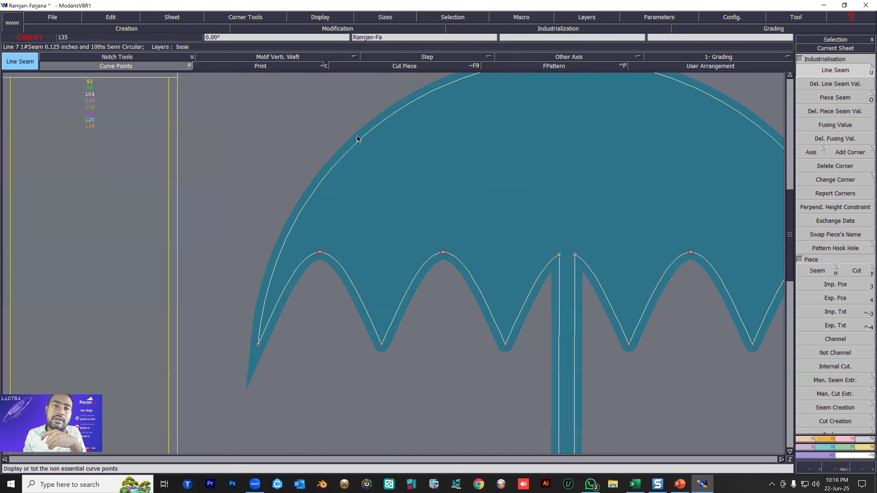
scroll(356, 160, up, 3)
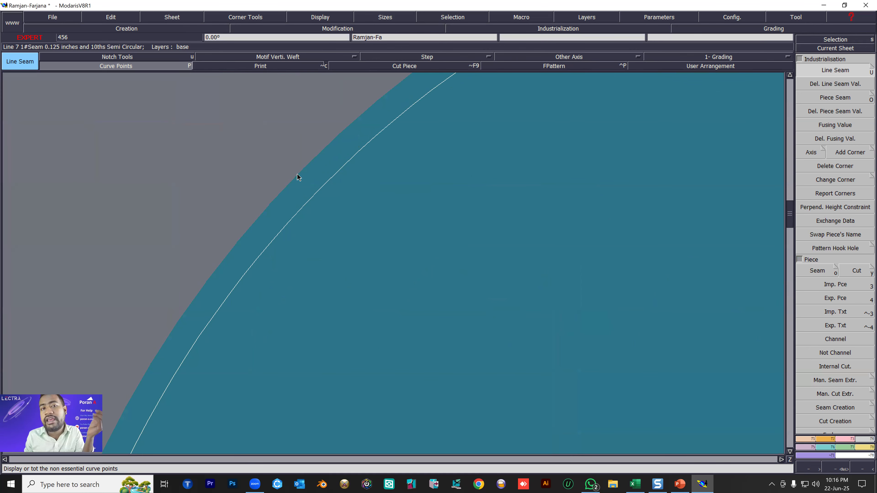
scroll(297, 180, down, 6)
scroll(320, 198, up, 1)
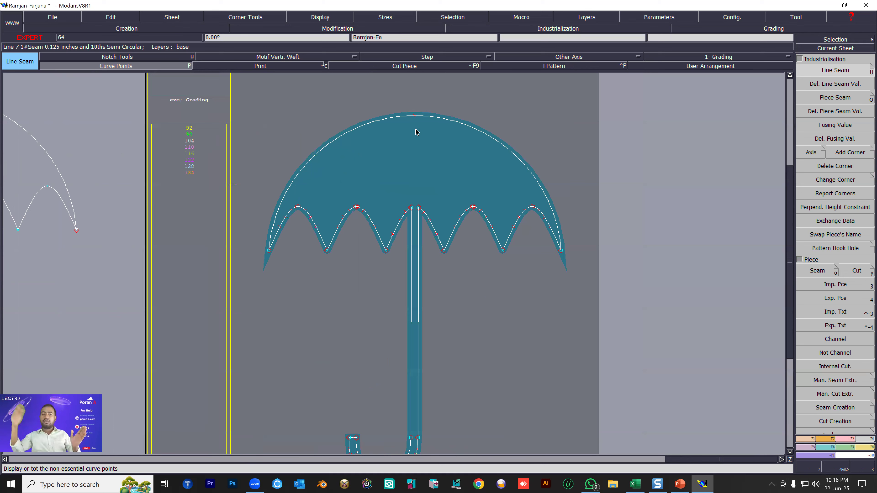
Add a horizontal Grain Line Axis 'DF' across the middle of the canopy and arrange all sheets on the desk.
click(575, 56)
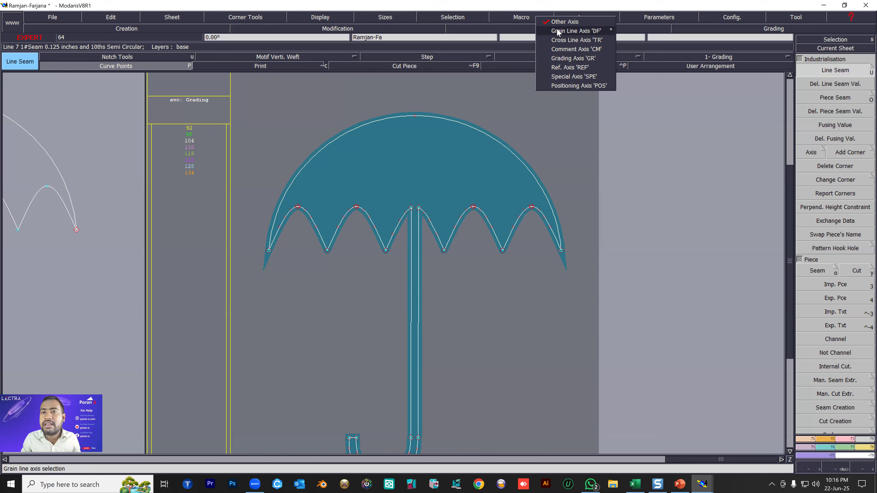
click(588, 31)
click(354, 173)
click(476, 176)
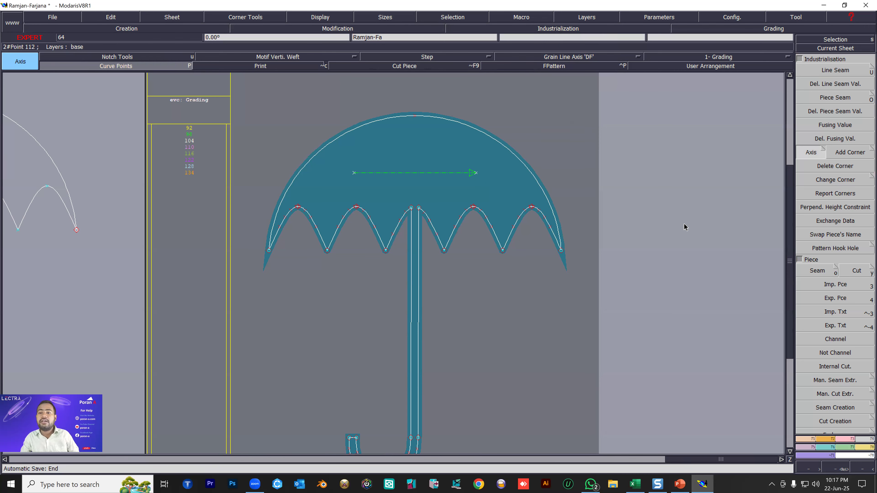
key(j)
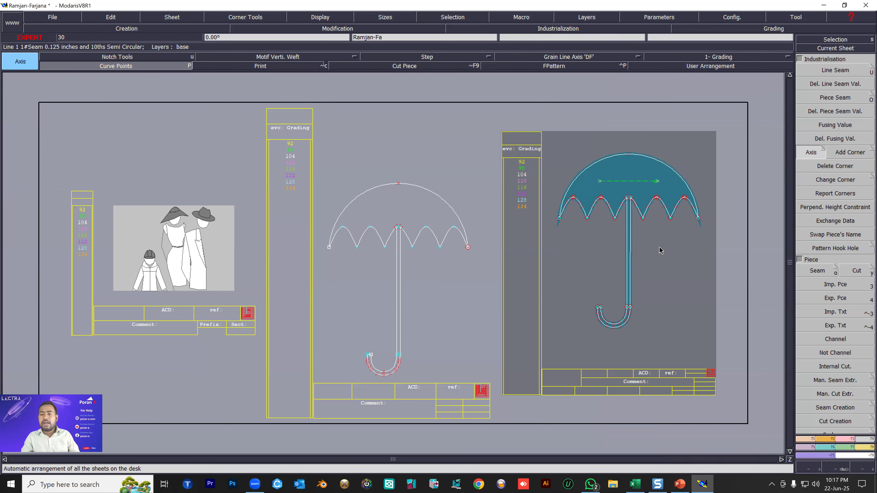
Toggle the curve point display and show the umbrella piece's nest for the break sizes 92, 104 and 134.
scroll(660, 250, up, 1)
key(shift+p)
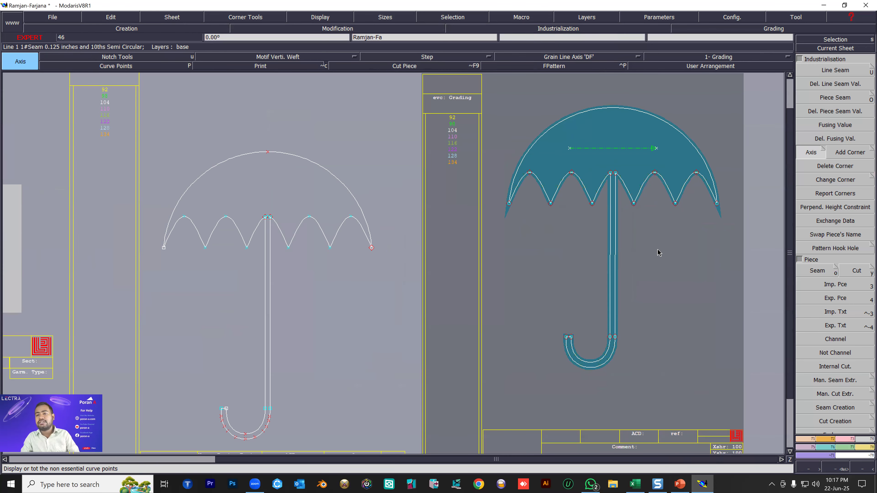
key(F10)
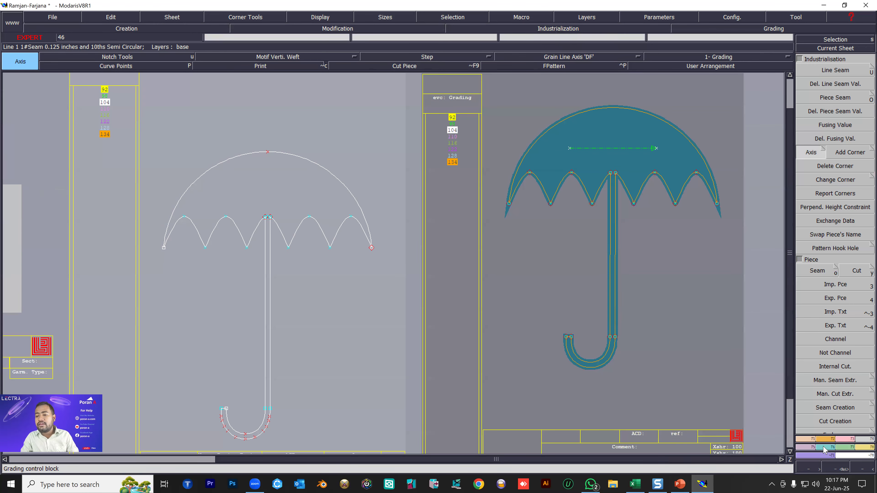
click(823, 446)
scroll(503, 244, down, 1)
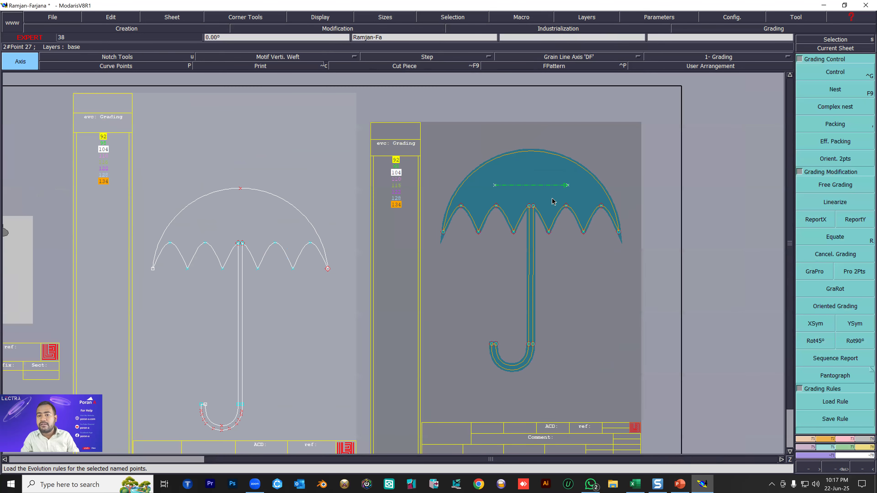
scroll(551, 195, up, 1)
Grade the canopy's right tip point with a ddy of 0.125 for every size interval.
click(842, 72)
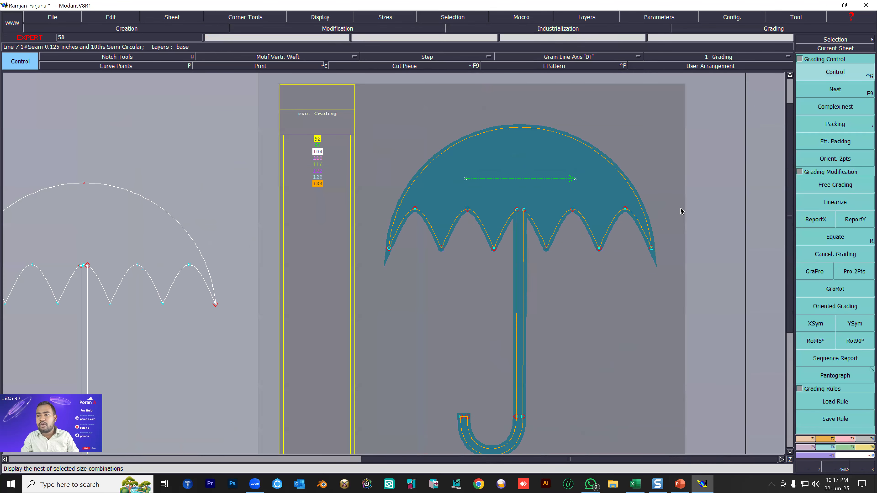
click(651, 248)
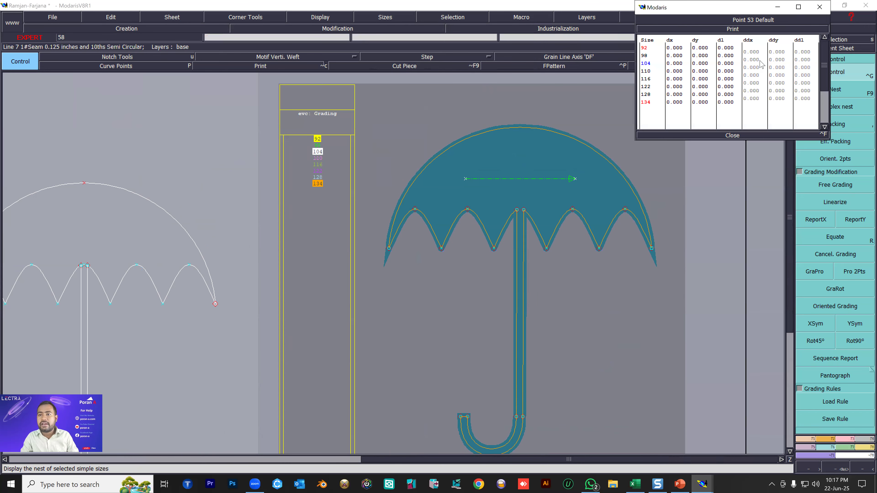
drag(781, 51, 776, 101)
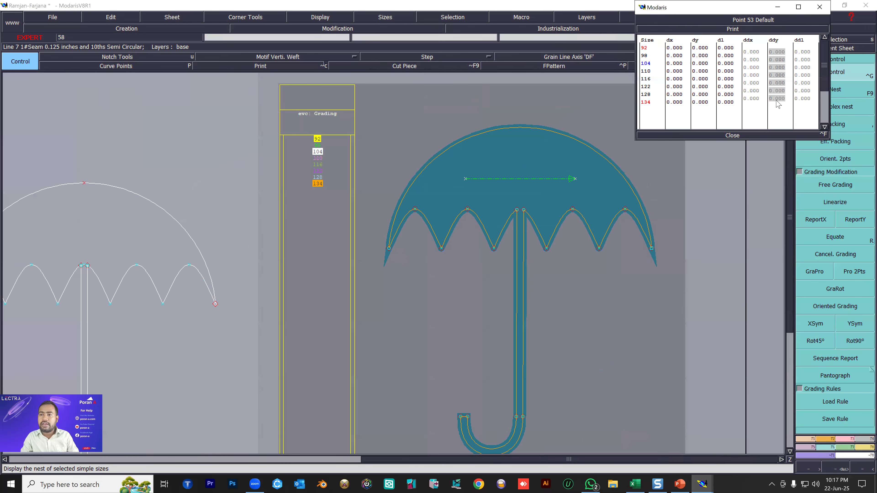
text(0.125)
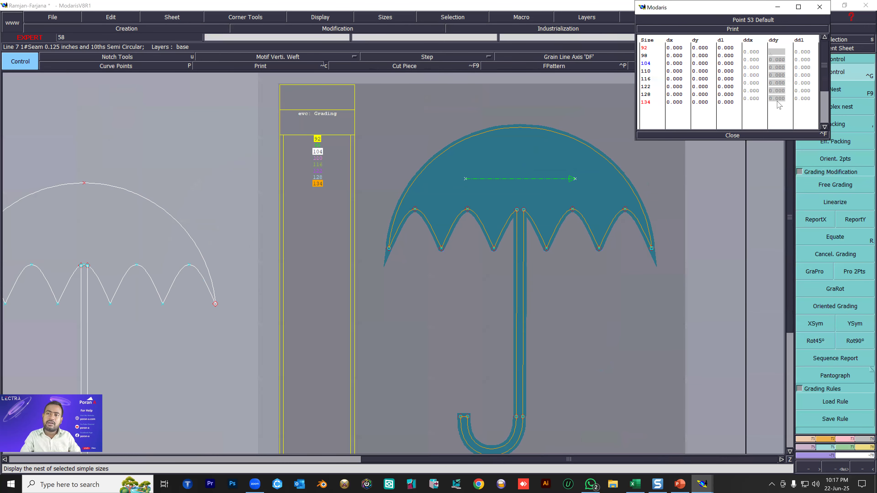
key(Return)
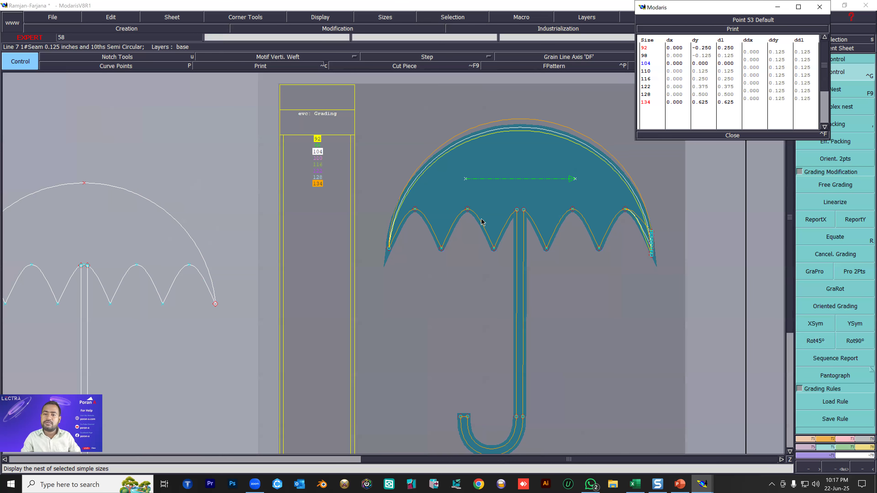
Equate the right tip's grading to all points along the scalloped canopy edge and refresh the break-size nest.
drag(354, 188, 675, 273)
click(836, 238)
key(r)
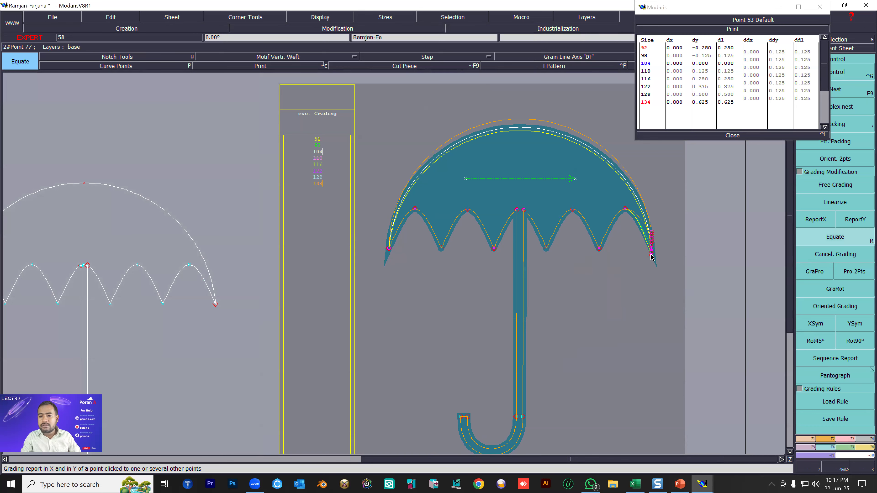
click(652, 256)
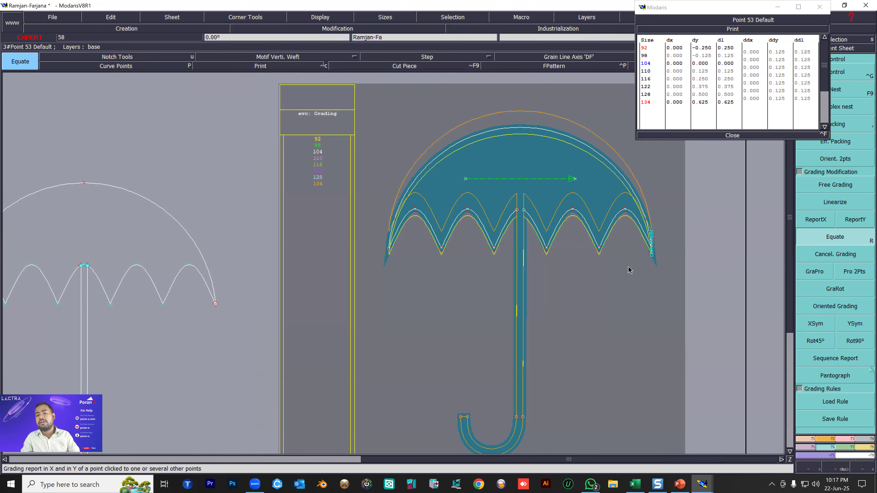
key(F9)
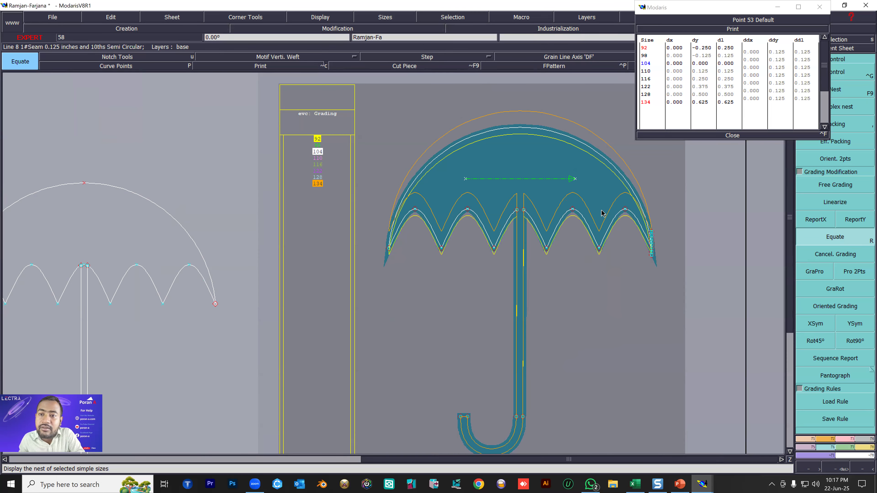
Check sizes 92 and 134 individually, then select every size in the list and display the full nest.
scroll(601, 211, up, 2)
scroll(573, 273, down, 2)
scroll(365, 211, up, 1)
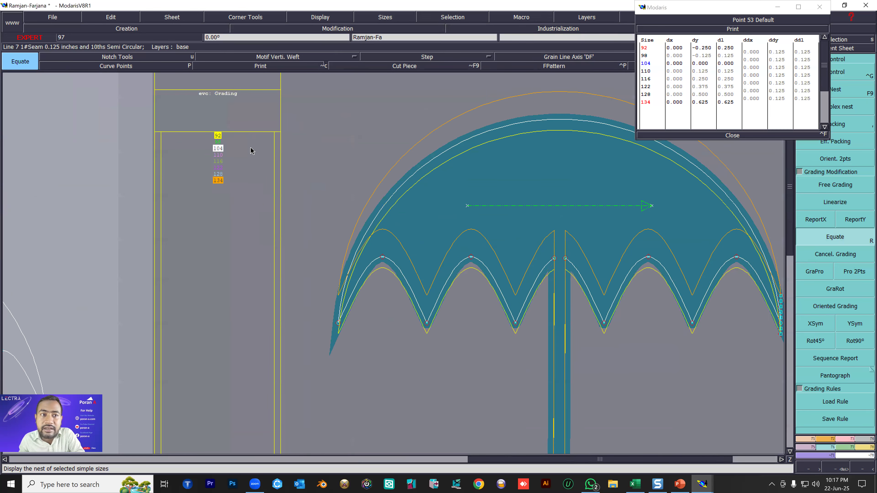
click(218, 136)
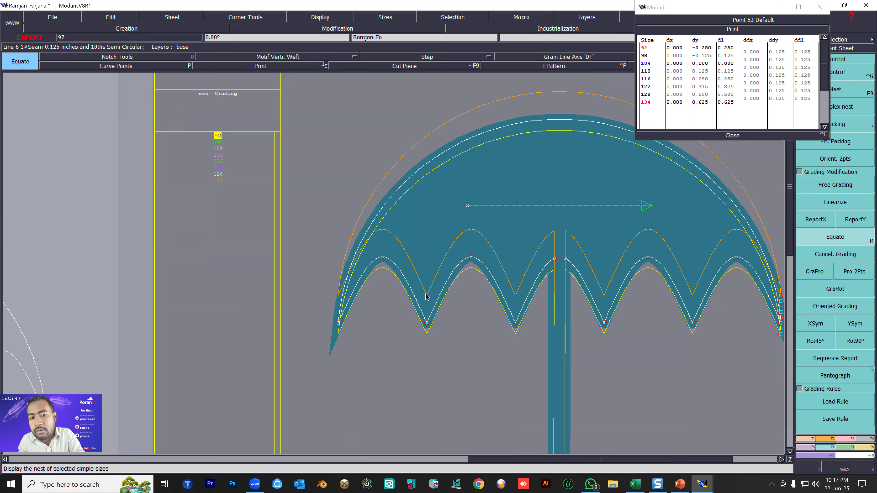
click(218, 180)
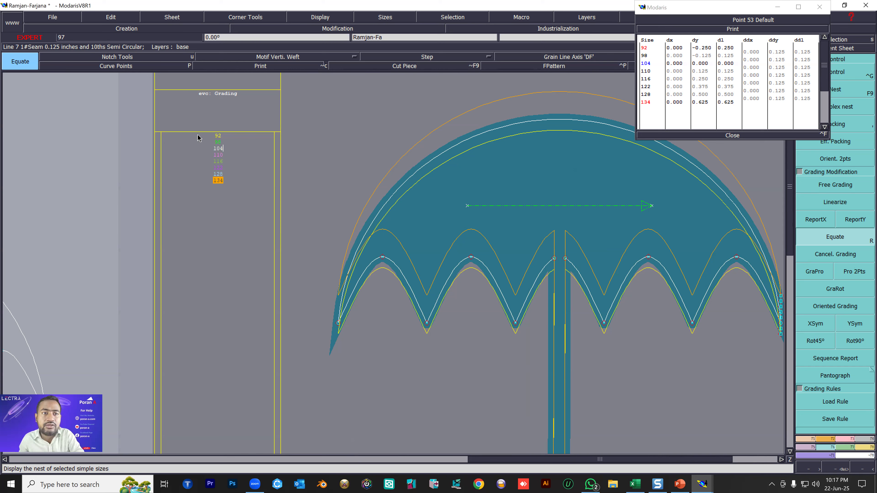
drag(191, 116, 249, 226)
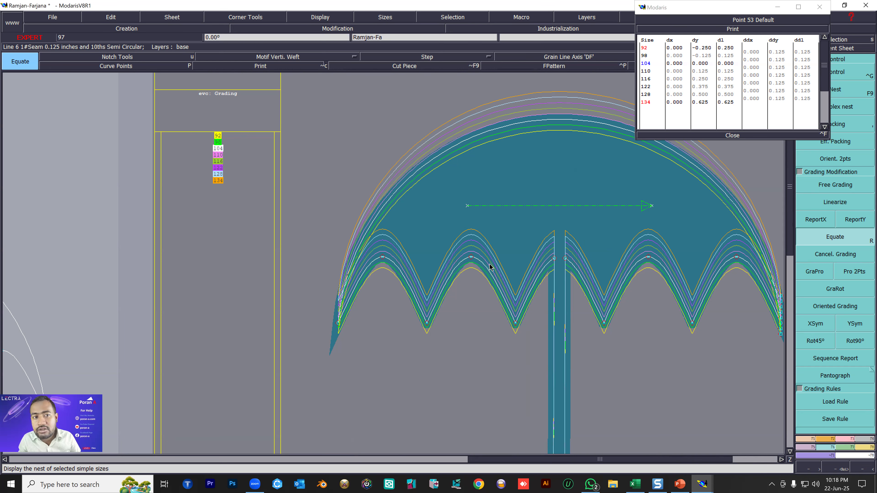
Deselect all sizes and show only the break sizes in the nest.
click(295, 270)
click(268, 257)
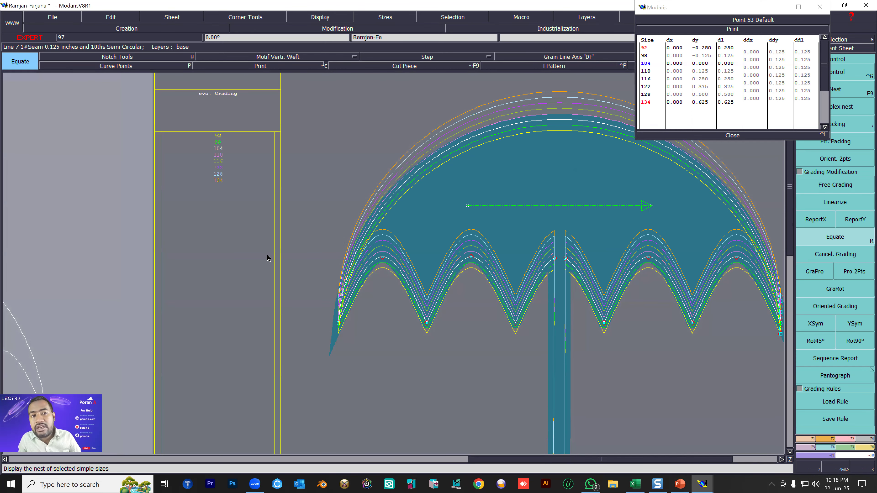
key(F11)
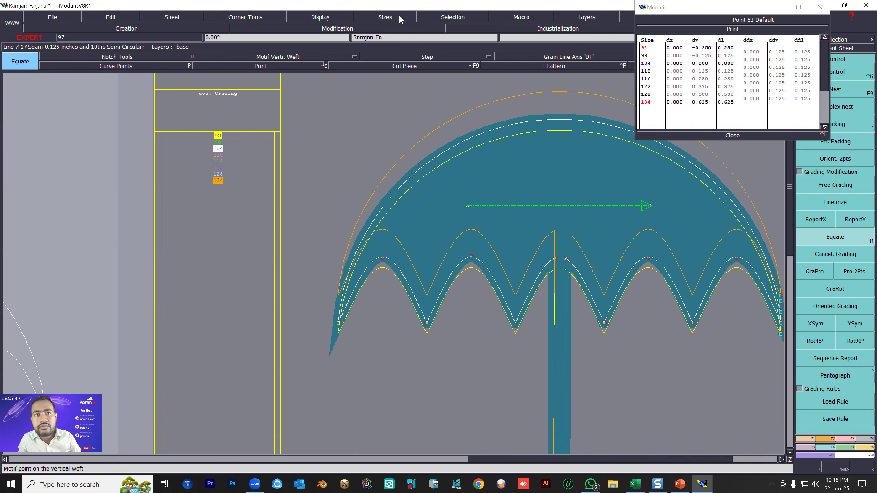
Select all sizes of the current sheet and display the complete graded nest.
click(399, 17)
mouse_move(473, 15)
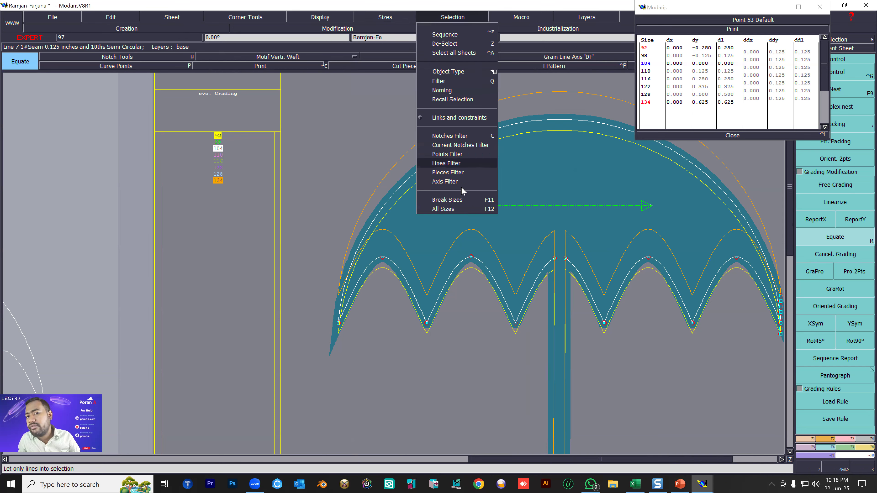
click(465, 207)
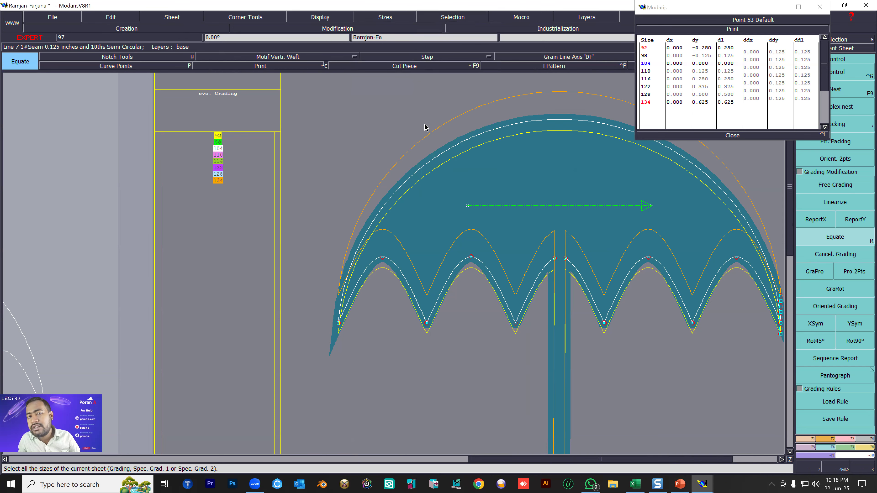
click(376, 17)
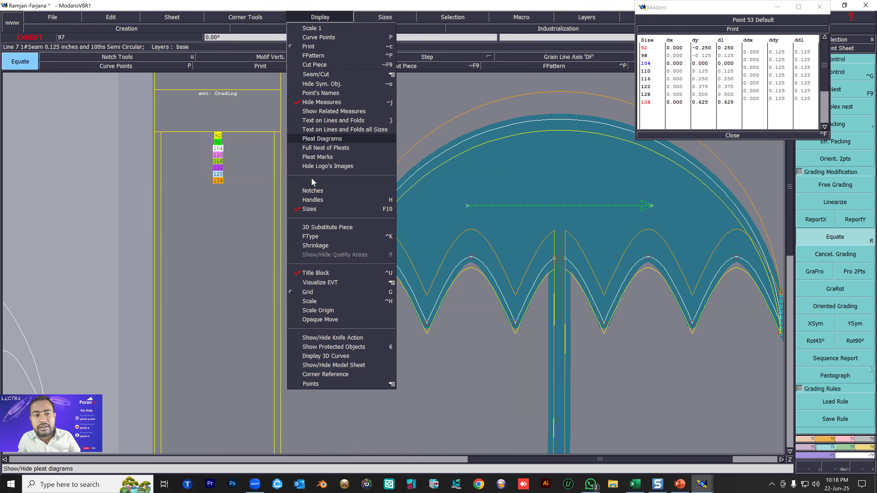
click(446, 128)
key(F9)
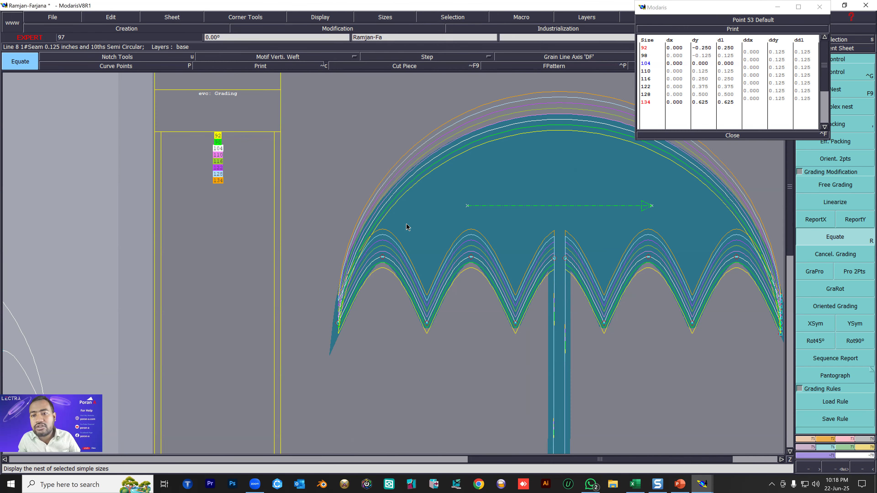
Grade the outer point where the handle shaft meets the hook with a ddy of -0.125 for every size interval.
scroll(406, 224, down, 5)
scroll(432, 289, up, 3)
click(647, 303)
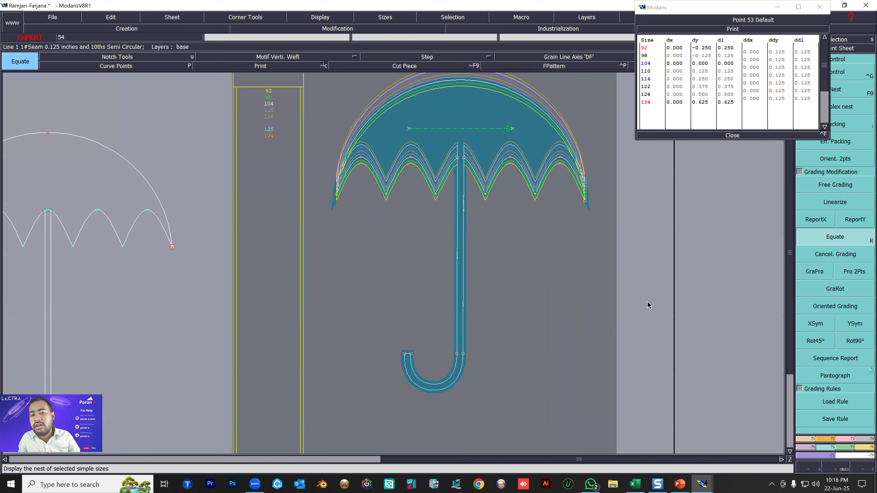
key(ctrl+g)
click(462, 353)
drag(780, 54, 779, 101)
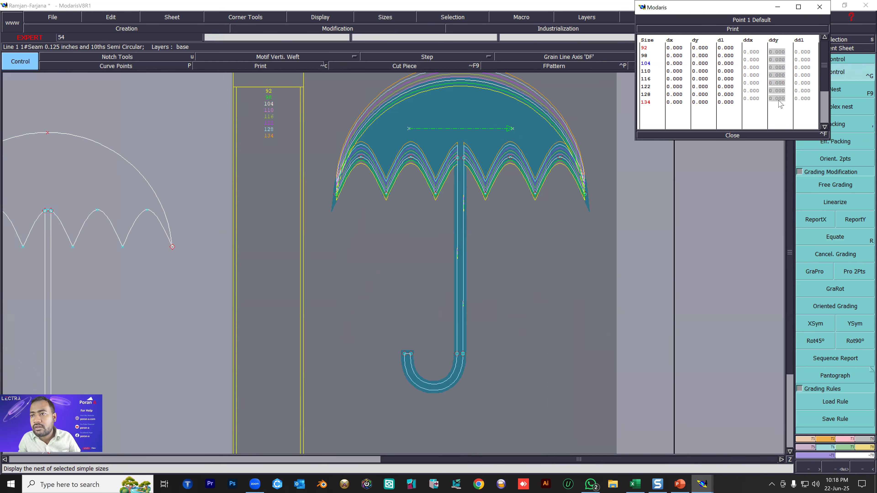
text(-.125)
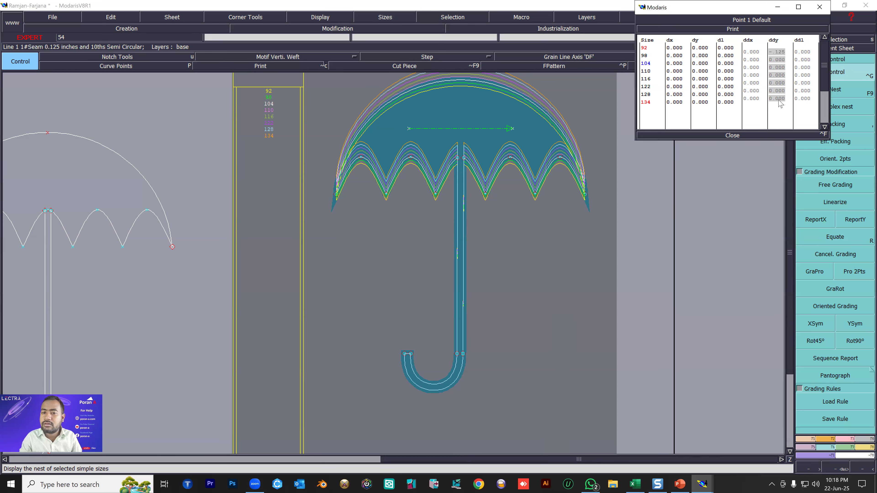
key(Return)
Equate the graded handle point's values to all the other points of the hook.
drag(362, 305, 529, 418)
click(832, 241)
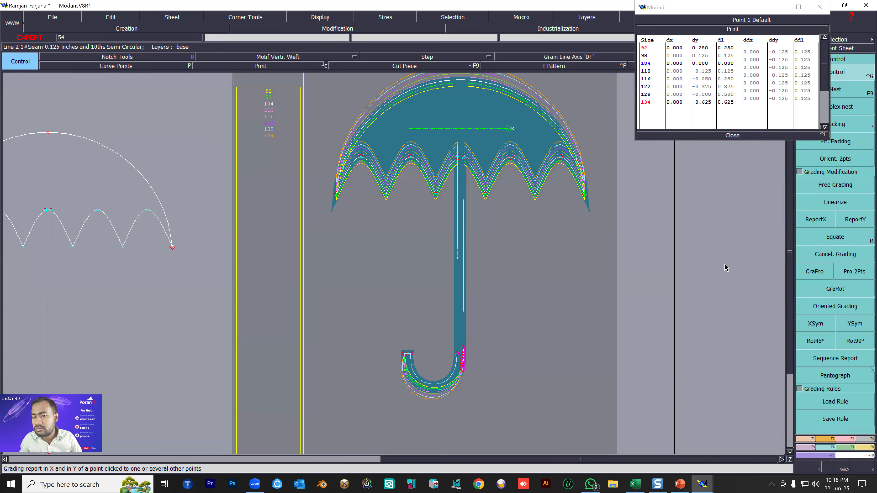
scroll(467, 372, up, 2)
click(459, 367)
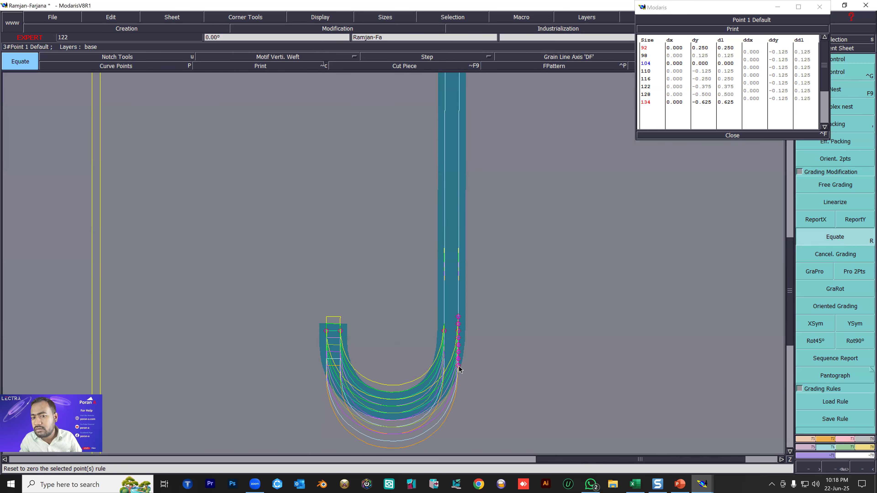
Review the graded canopy and hook, arrange all sheets on the desk, and close the point grading table.
scroll(497, 338, down, 3)
scroll(381, 299, up, 1)
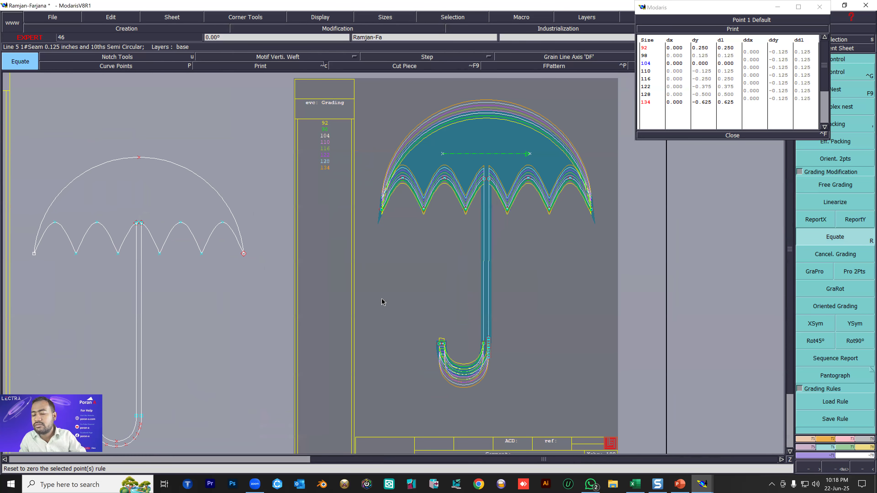
scroll(455, 359, up, 1)
scroll(446, 358, down, 2)
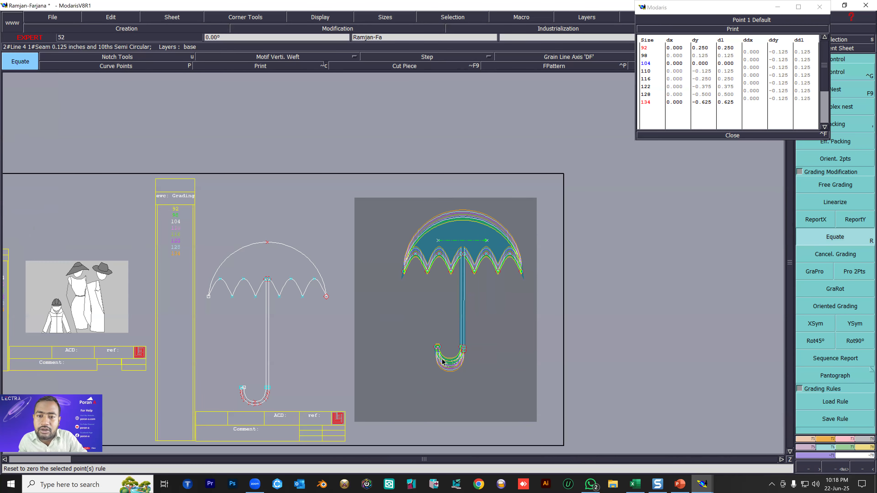
scroll(445, 359, up, 1)
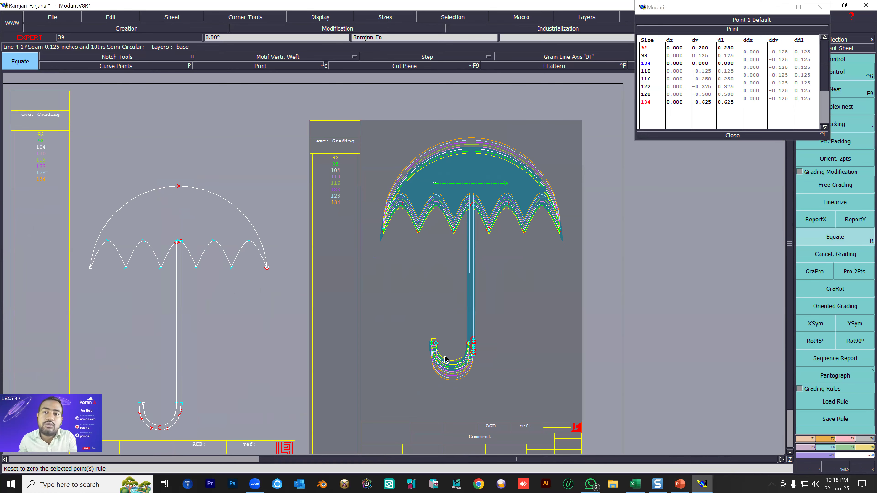
scroll(464, 166, up, 2)
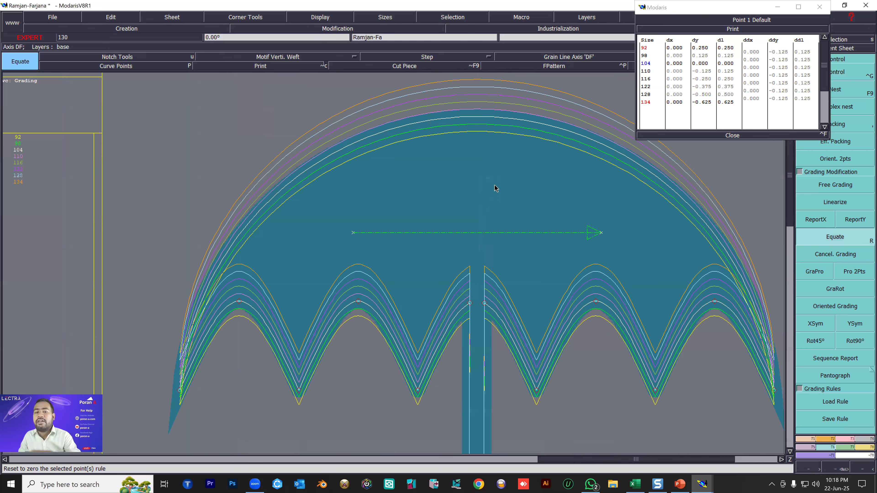
key(j)
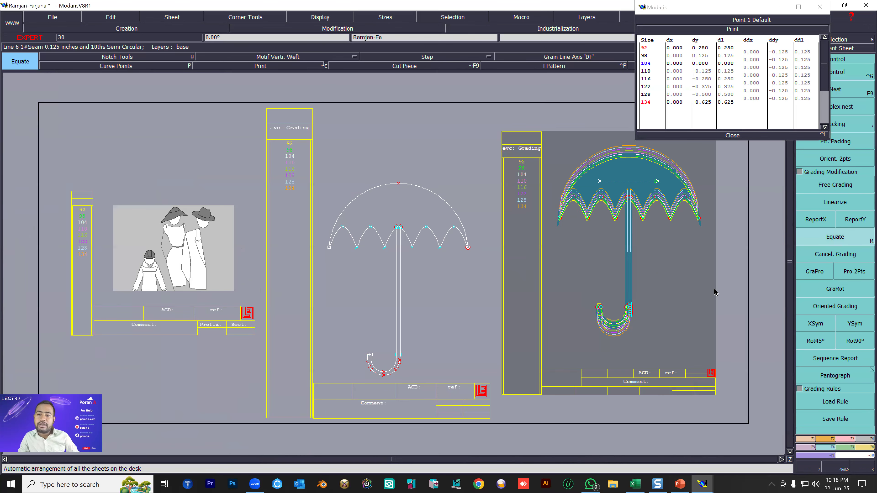
click(739, 135)
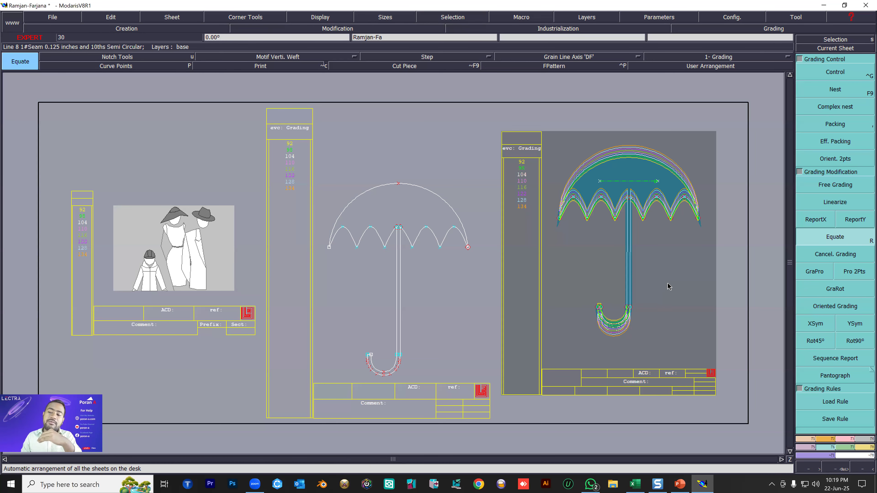
Create a new variant and enter a person's first name as the variant name.
click(862, 448)
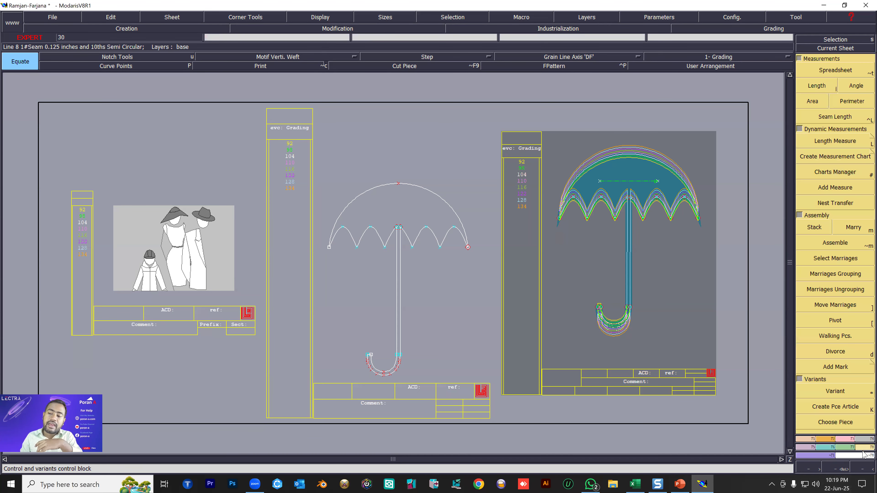
click(844, 88)
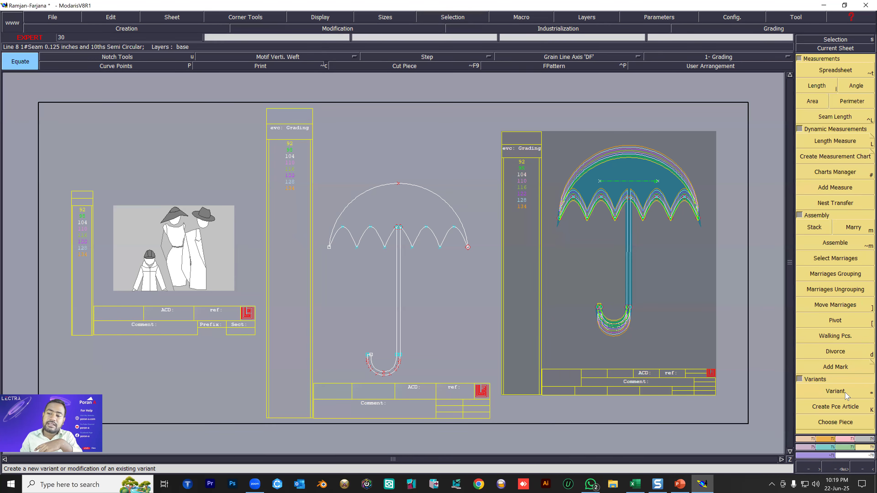
click(835, 391)
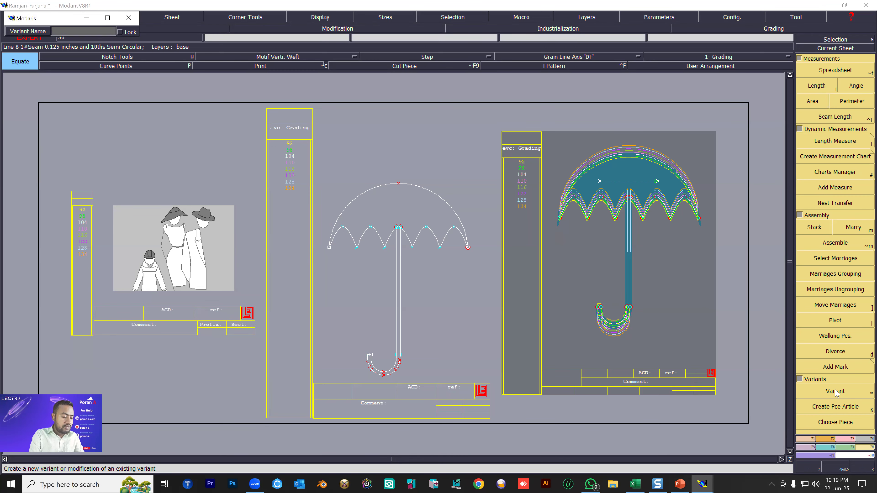
text(Mariya)
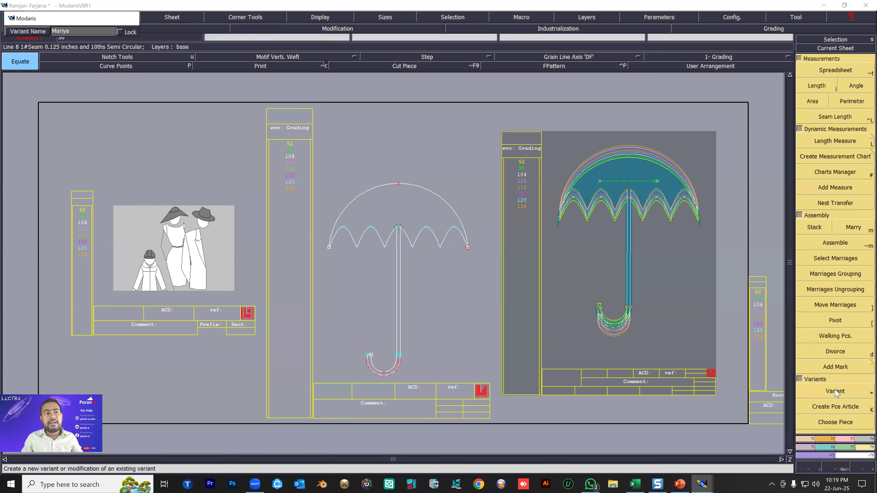
key(Return)
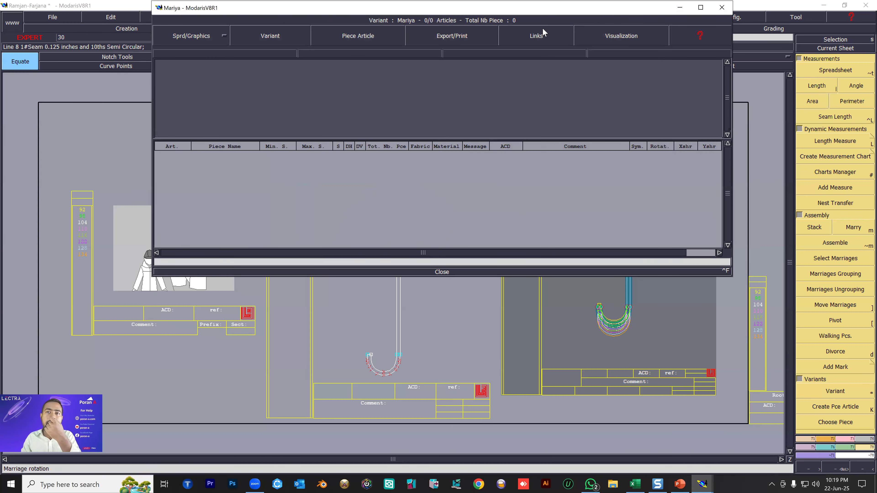
Add the graded umbrella piece to the variant as a piece article and maximize the variant window.
drag(530, 10, 335, 14)
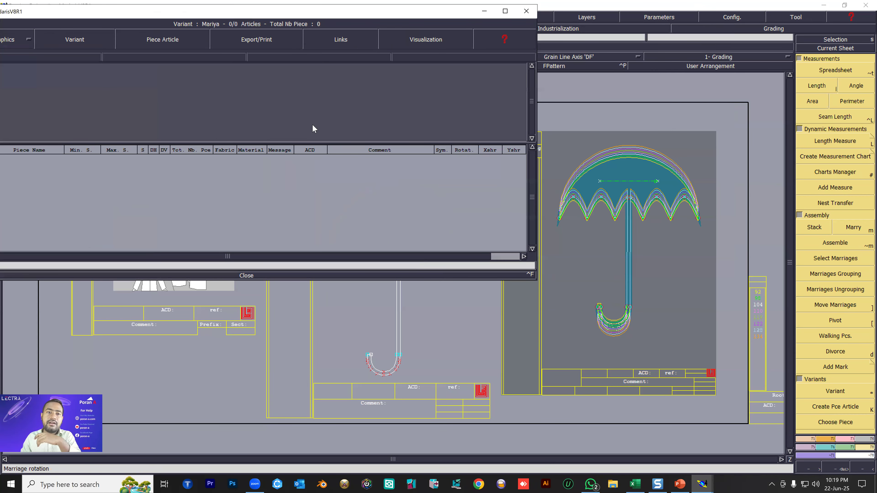
click(833, 408)
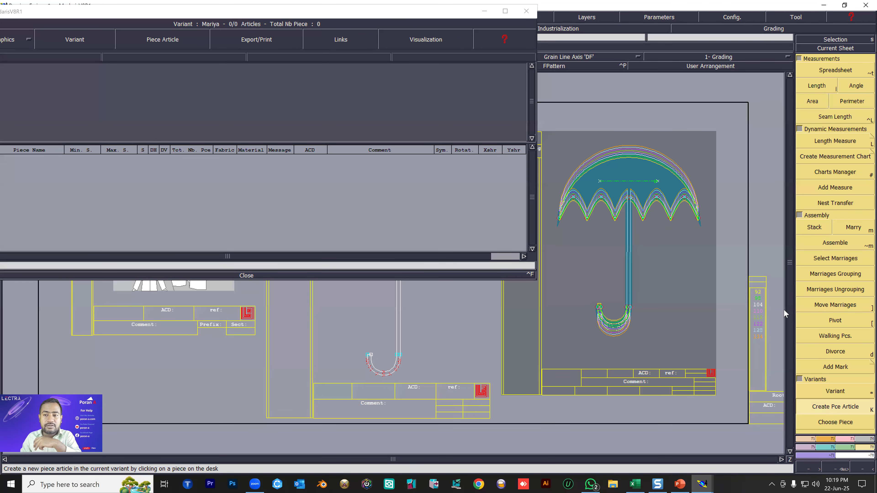
click(636, 173)
scroll(293, 123, down, 5)
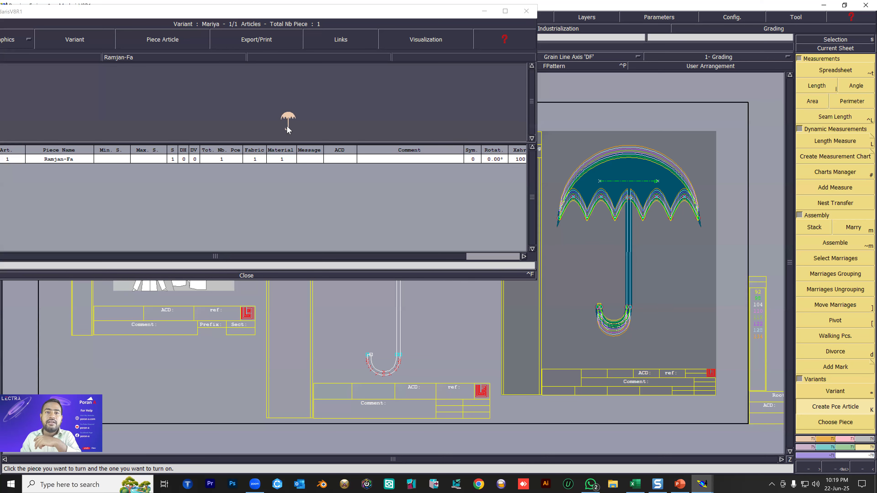
scroll(291, 121, up, 3)
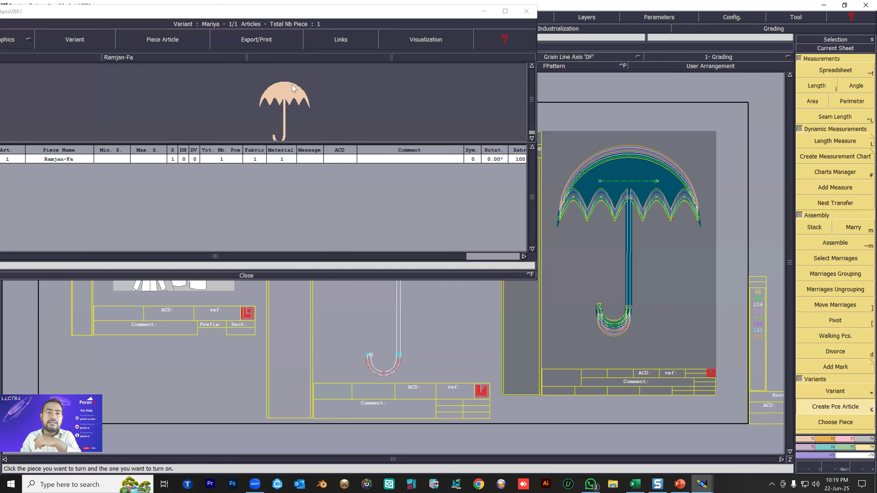
click(505, 11)
Set the umbrella piece article's X shrinkage (Xshr) to 110.
click(566, 153)
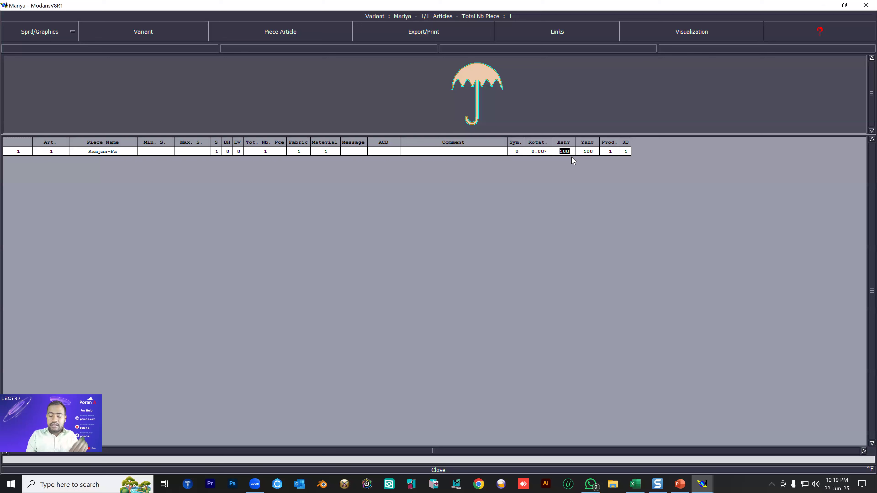
text(1)
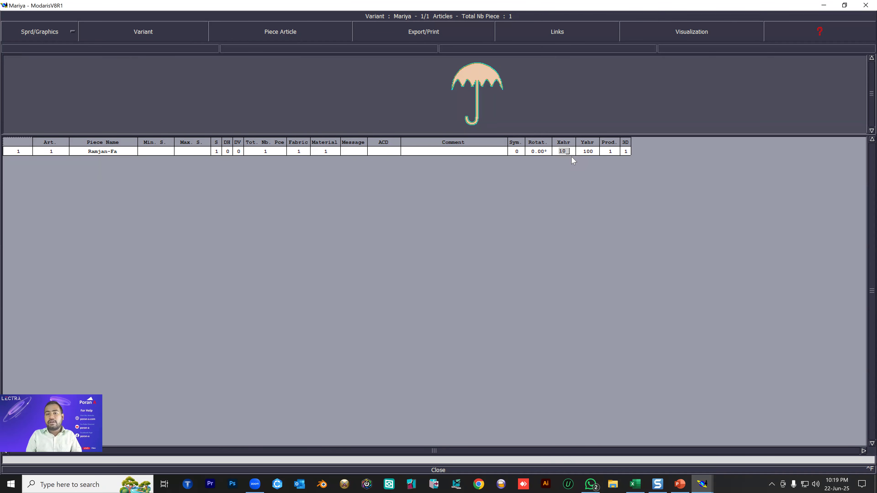
text(10)
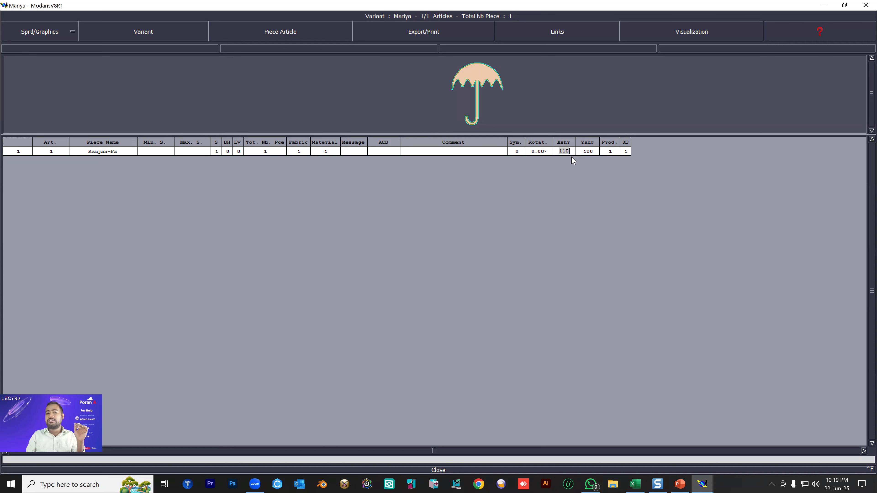
key(Return)
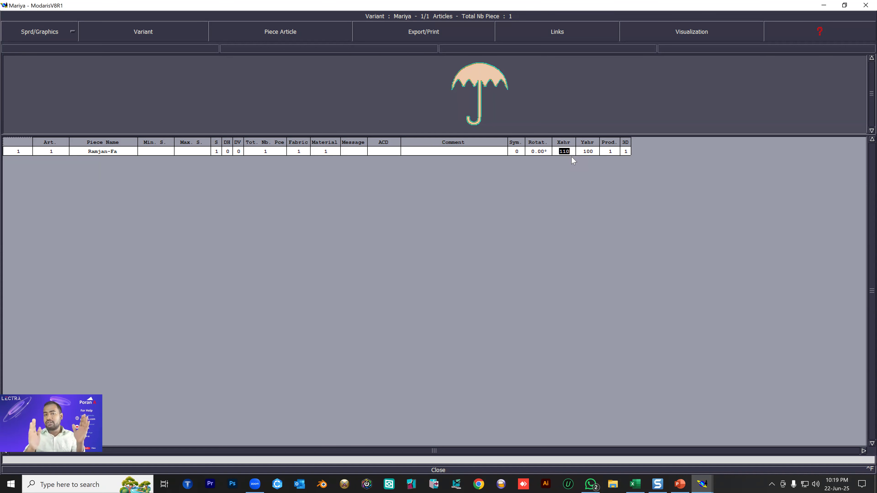
Set both the Xshr and Yshr shrinkage values of the umbrella piece article to 120.
text(120)
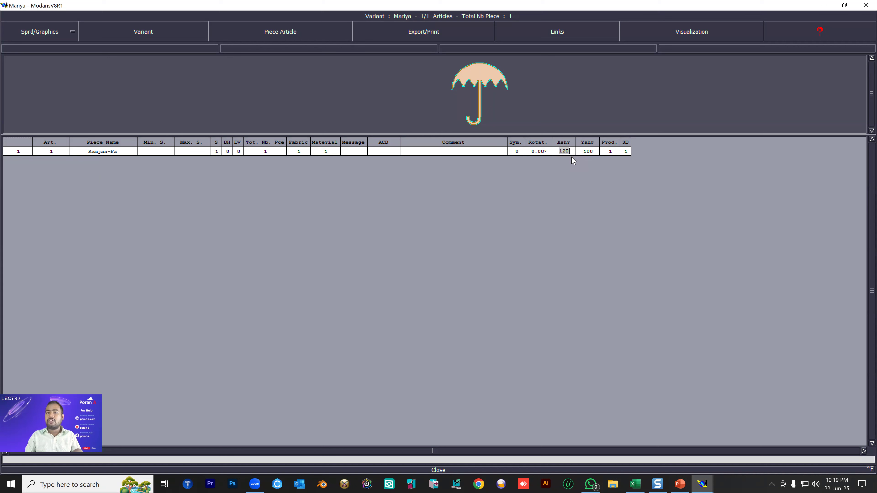
key(Return)
click(592, 154)
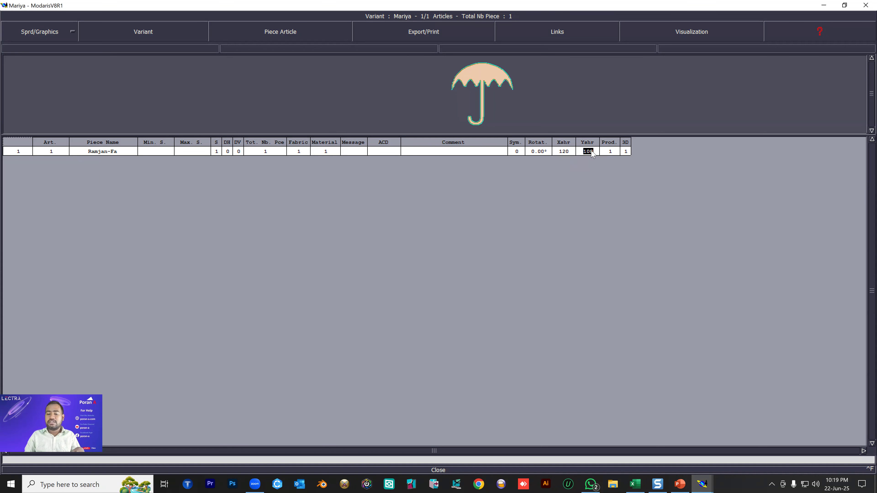
text(120)
key(Return)
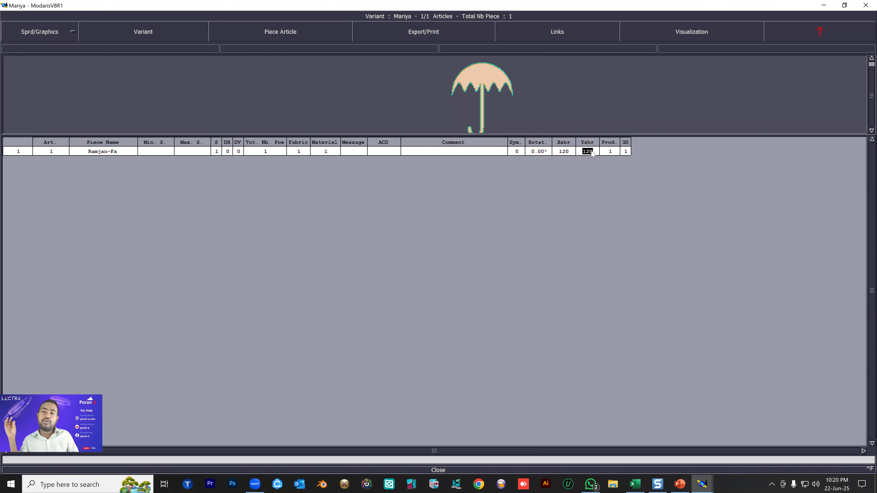
Enter "Ambreala" as the comment of the umbrella piece article.
click(454, 152)
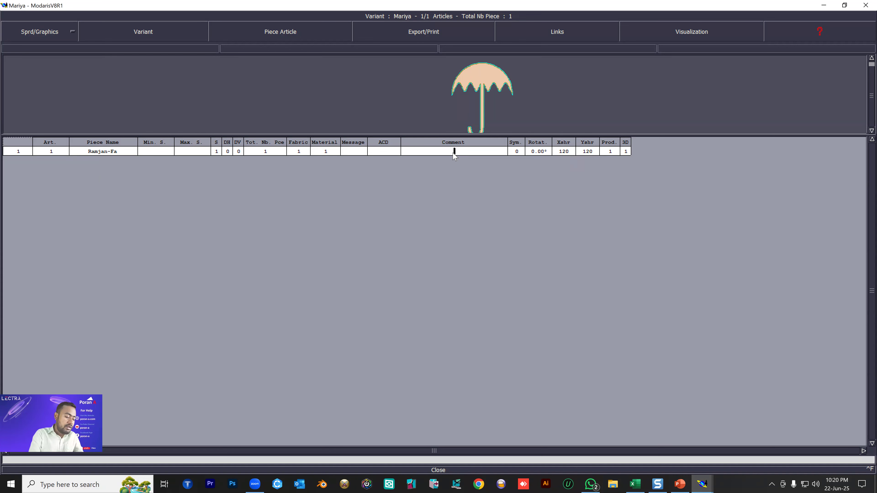
text(Ambr)
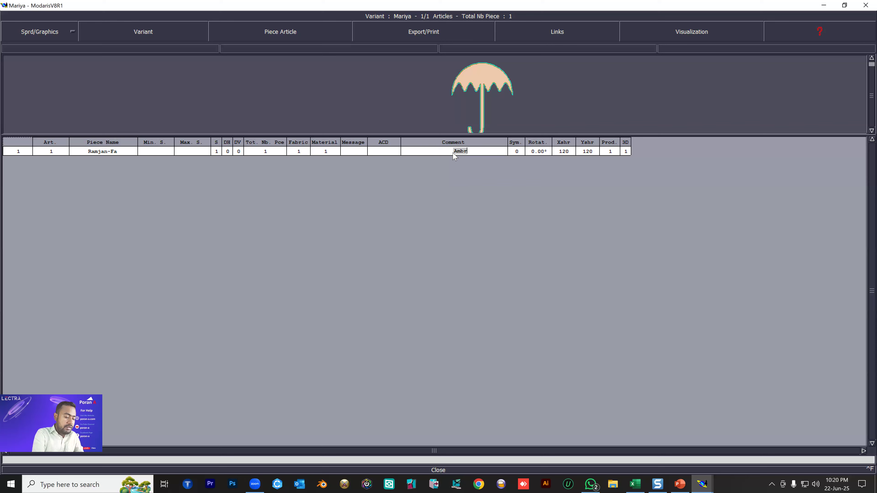
text(eala)
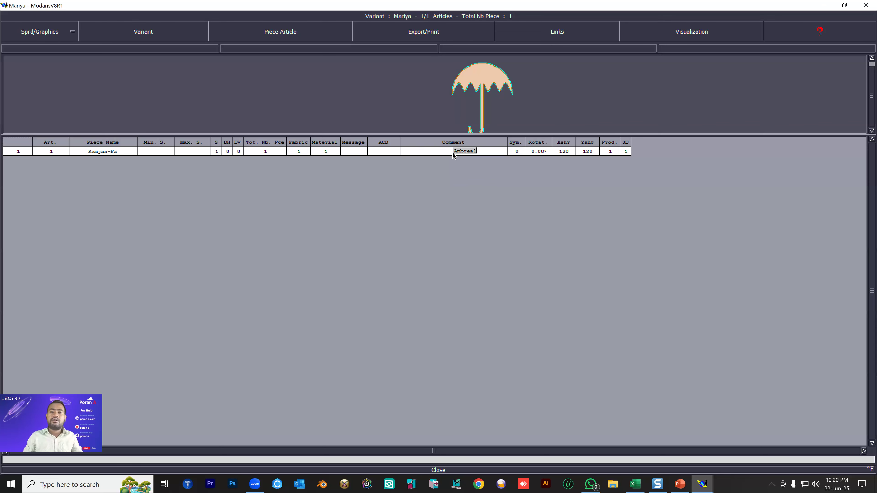
key(Return)
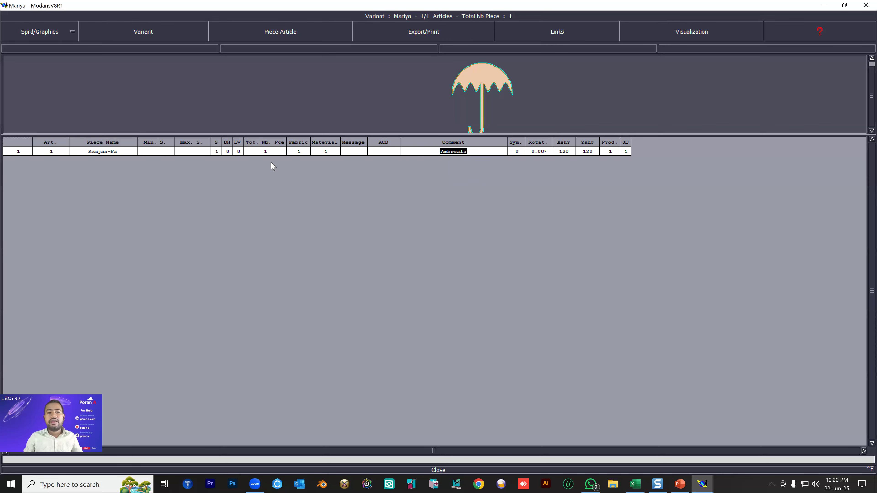
key(Tab)
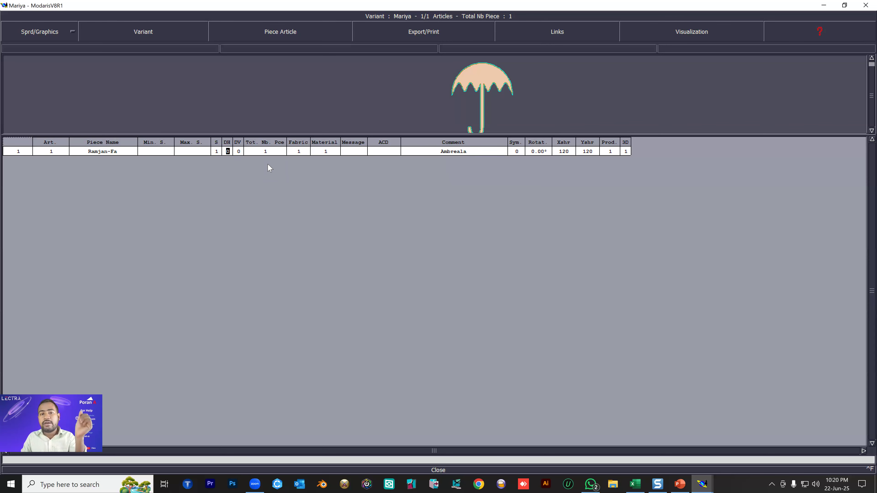
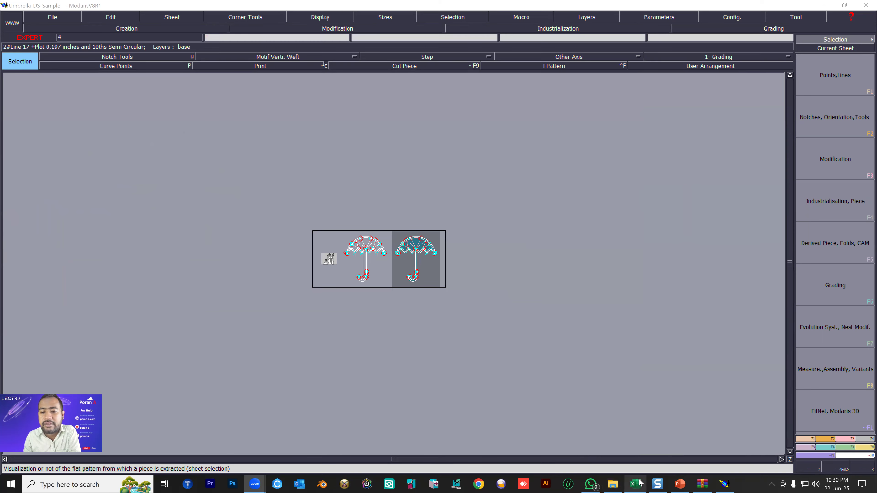
Switch to the batch 111 marks workbook in Excel and enter 50 as the Class Schedule Day 3 assignment mark in cell K11.
click(634, 484)
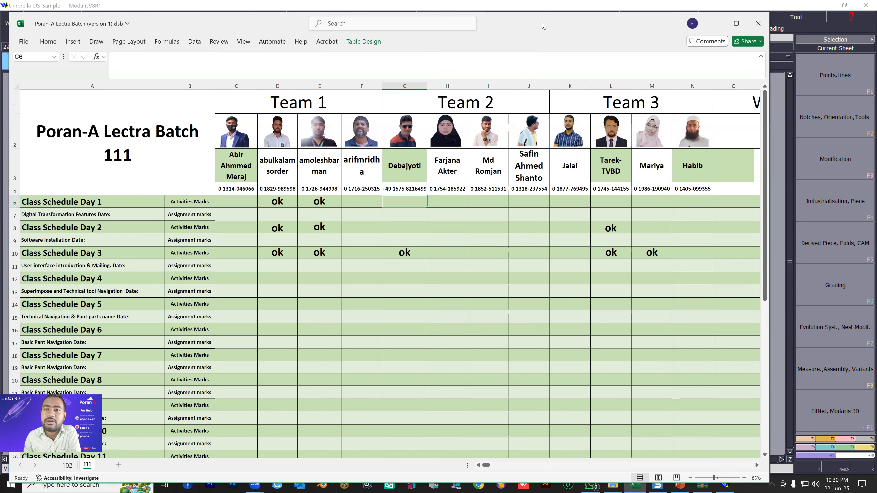
drag(542, 22, 552, 64)
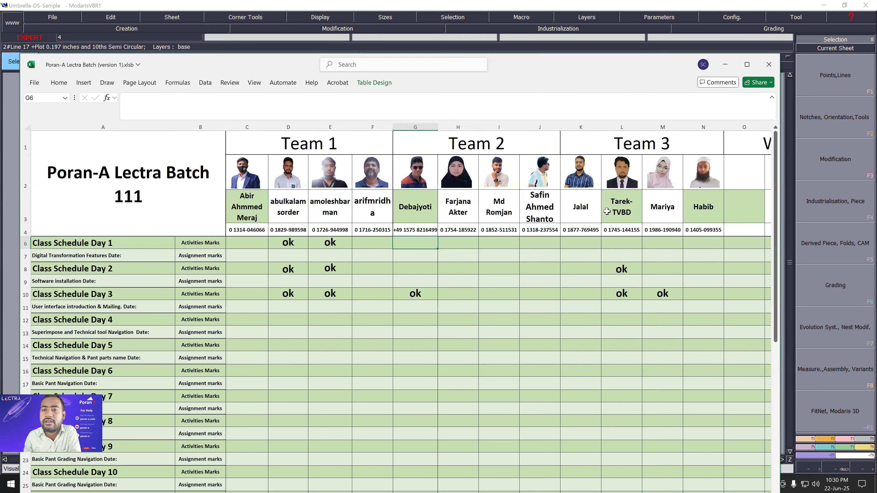
click(583, 280)
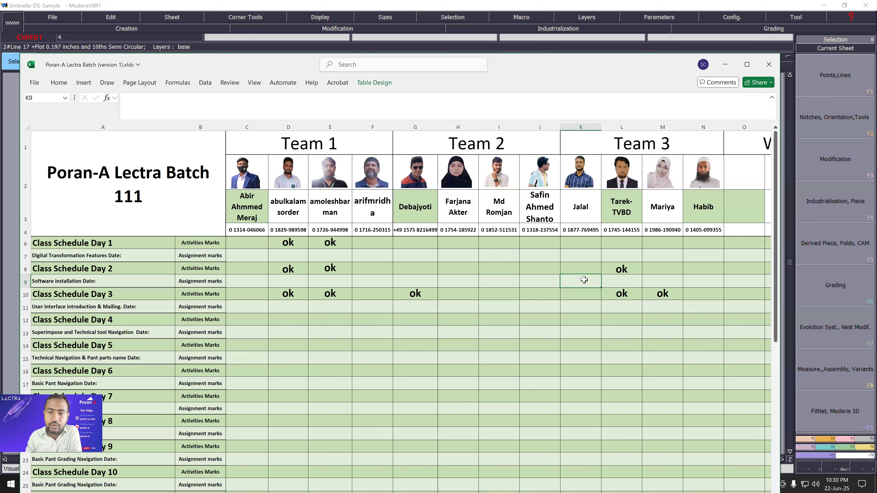
click(584, 305)
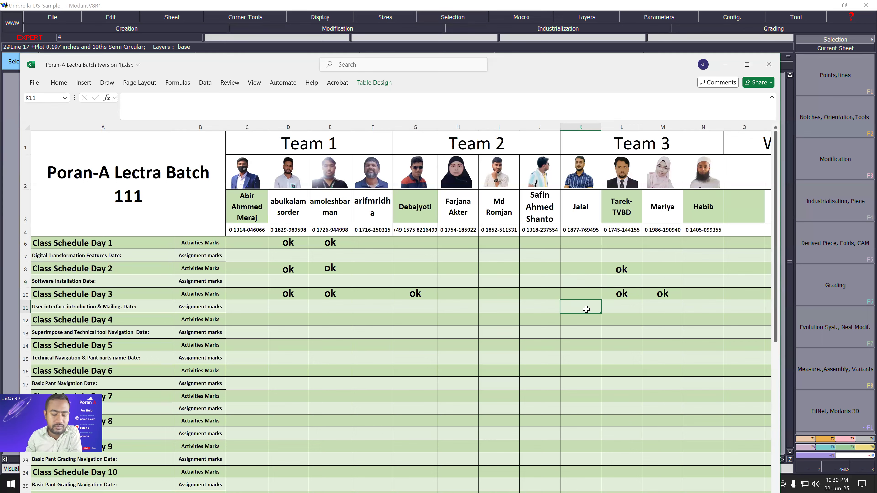
text(50)
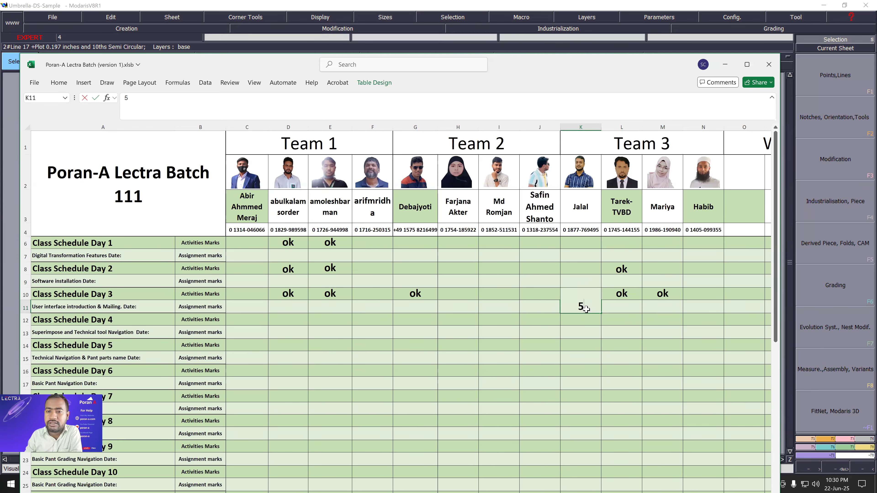
key(Return)
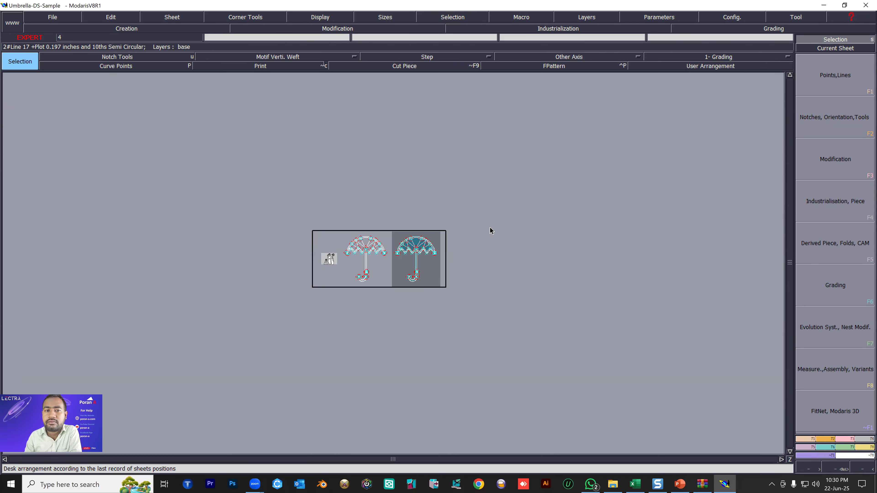
click(725, 64)
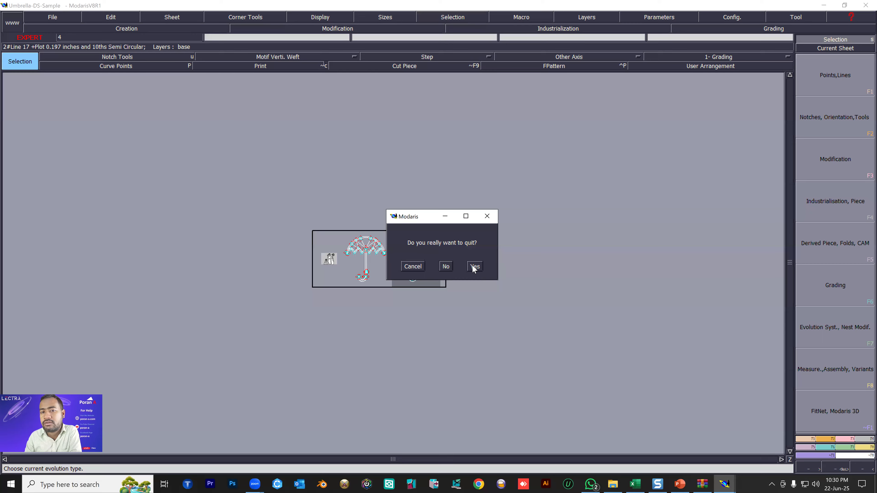
Quit the Umbrella-DS-Sample model, then open umbralla20.mdl from the Poran-A Lectra Batch 111 WhatsApp chat to inspect its umbrella pattern.
click(474, 266)
click(777, 318)
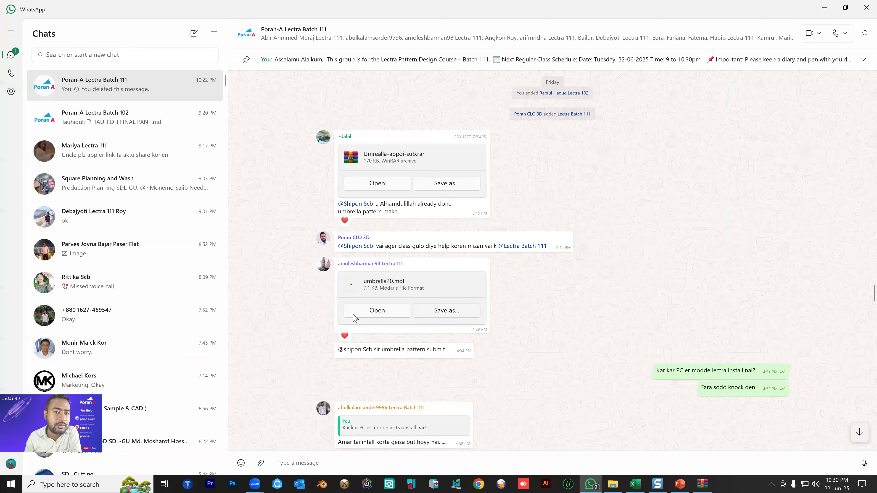
click(375, 310)
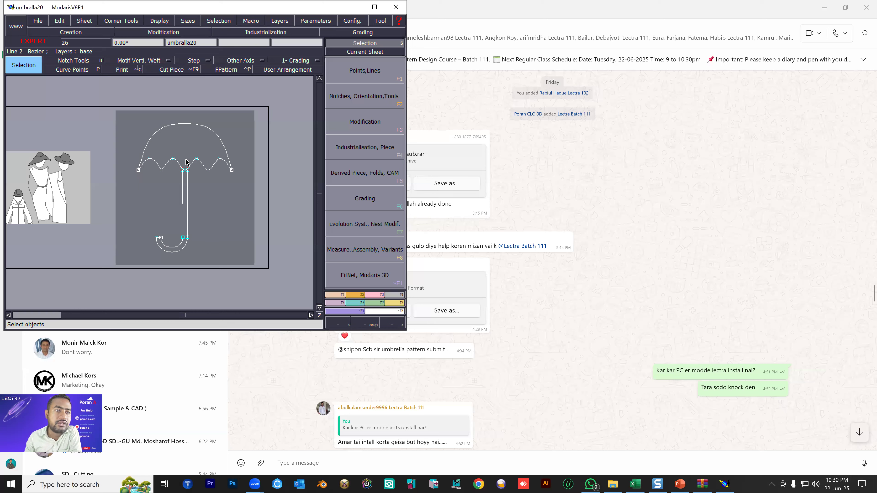
scroll(187, 162, up, 3)
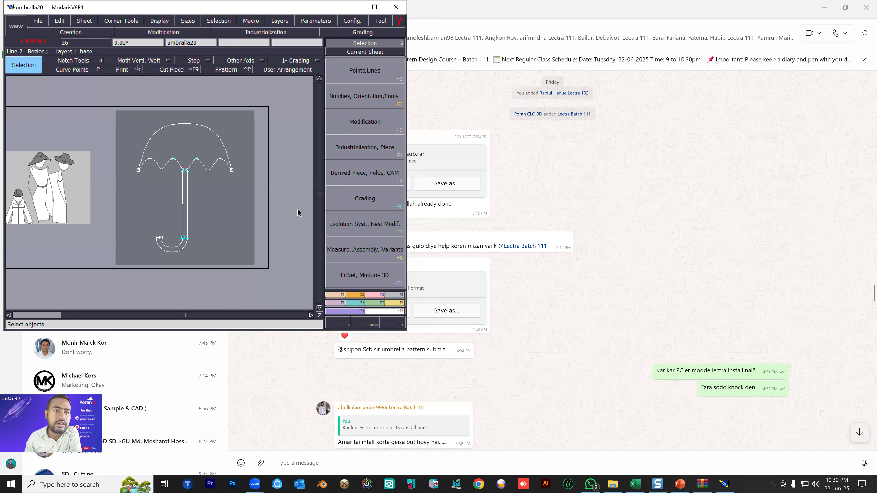
scroll(129, 209, down, 3)
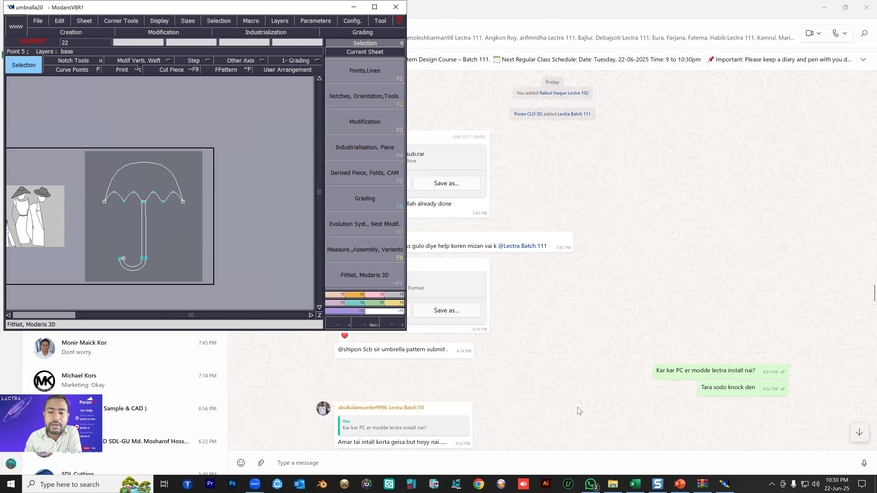
Switch to the Excel marks workbook and enter 25 as the Class Schedule Day 3 assignment mark in cell E11.
click(635, 483)
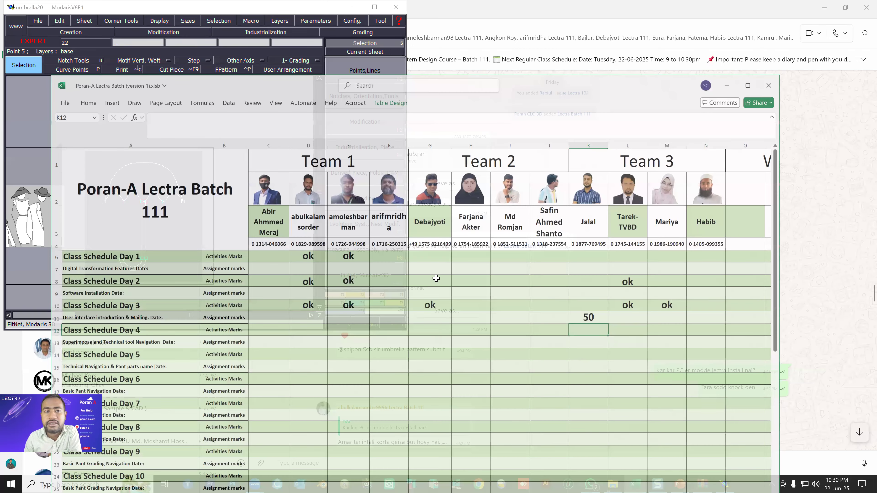
click(328, 314)
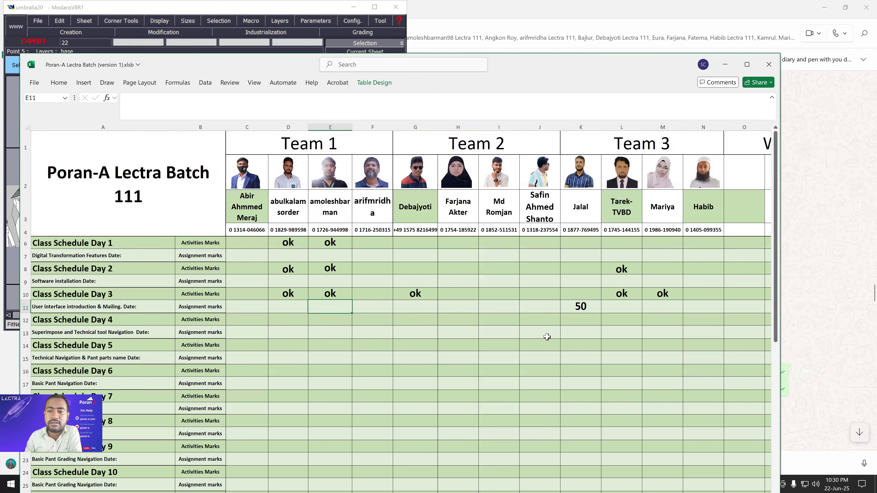
key(alt+Tab)
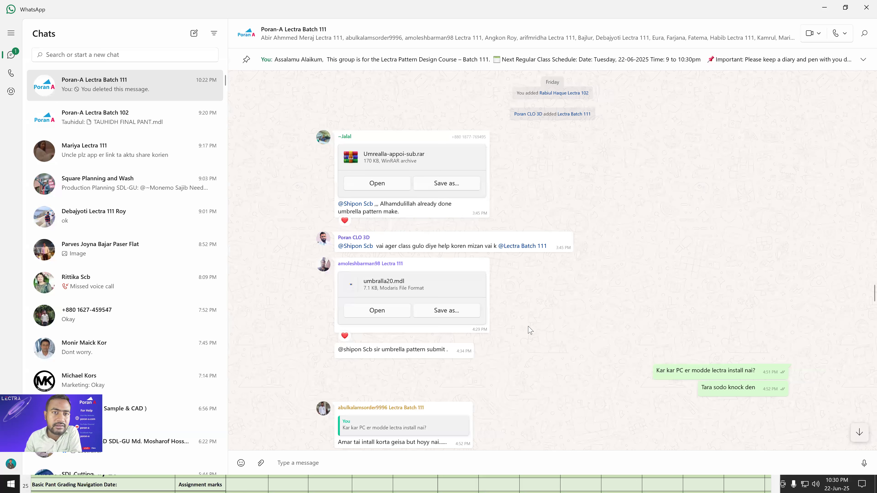
Open the submitted Poran-a-B-111.mdl from the batch 111 WhatsApp chat and inspect its umbrella pattern.
scroll(450, 192, down, 10)
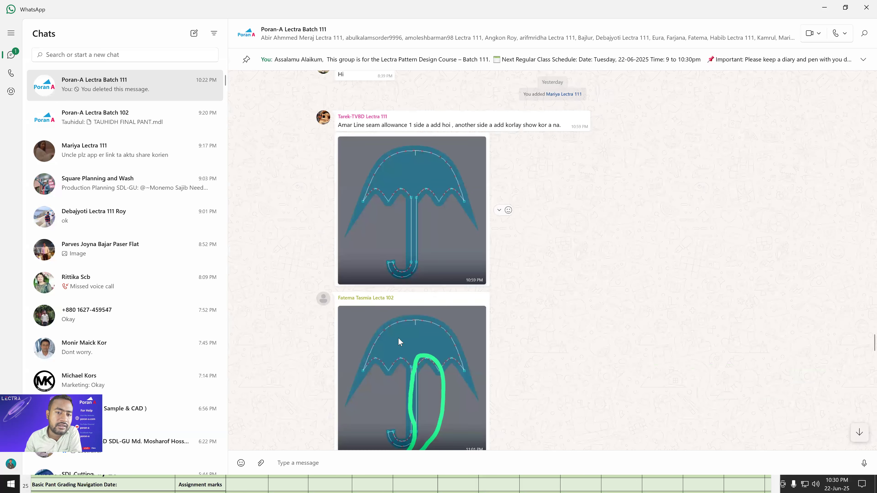
scroll(411, 250, down, 10)
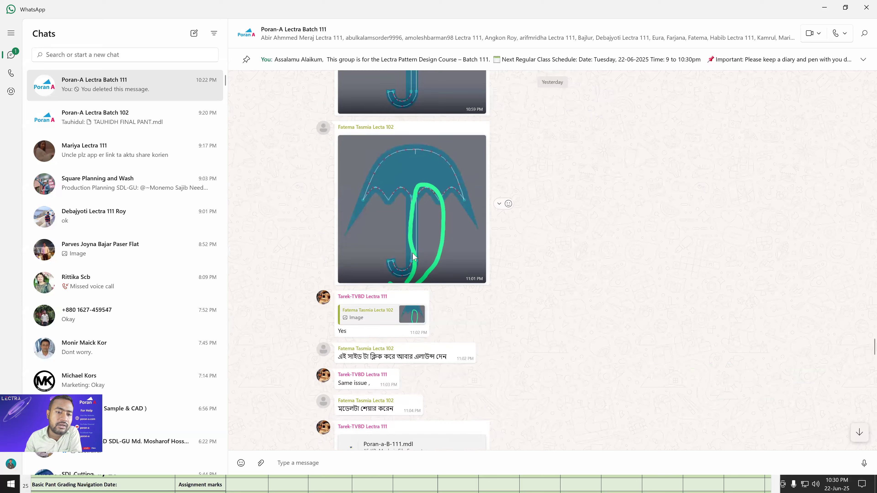
click(376, 248)
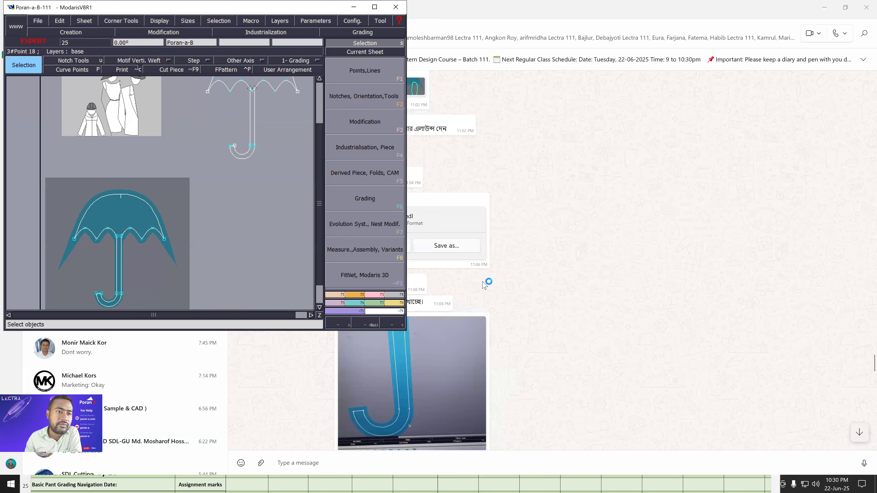
click(419, 482)
Enter 30 as the Class Schedule Day 3 assignment mark in cell L11 of the Excel marks workbook.
click(586, 481)
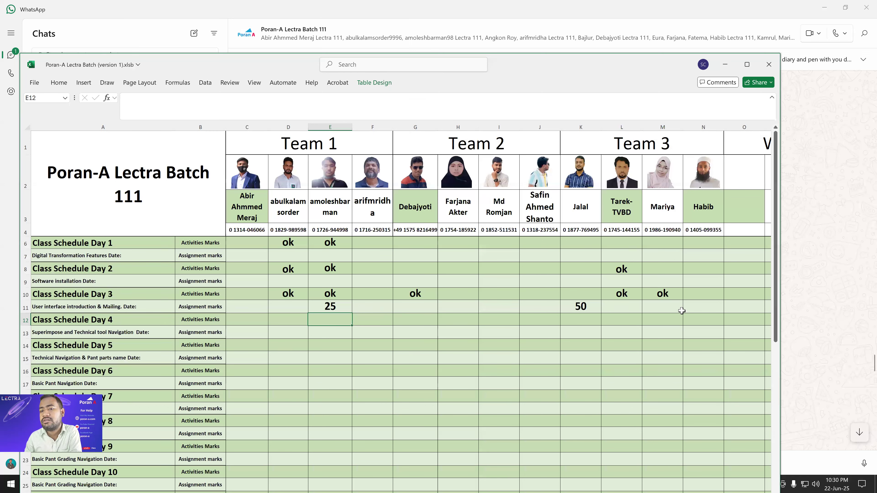
click(689, 312)
text(30)
key(Return)
click(823, 319)
Open the submitted Asm.rar archive from the WhatsApp chat and view its negative-value grading screenshot.
scroll(491, 323, down, 8)
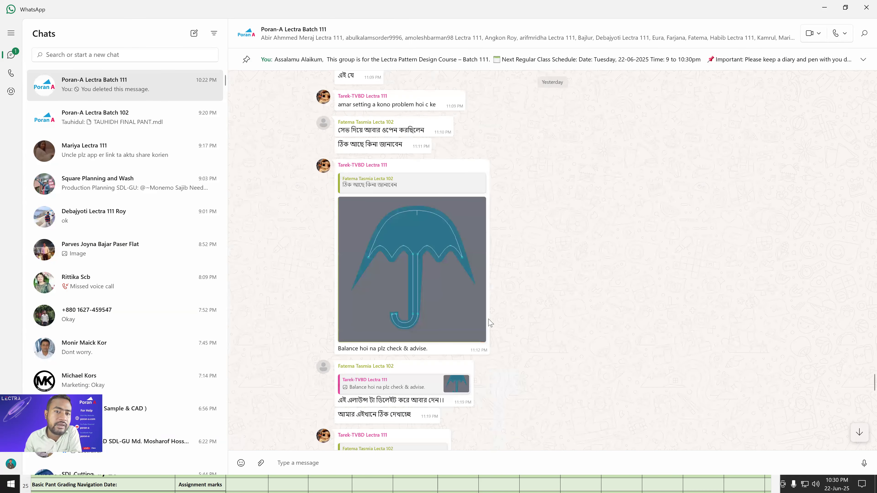
scroll(490, 323, down, 5)
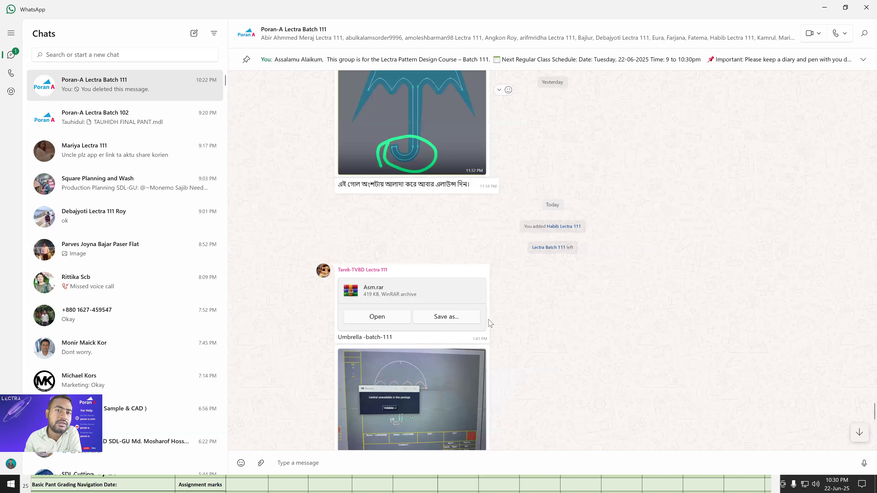
scroll(393, 219, down, 3)
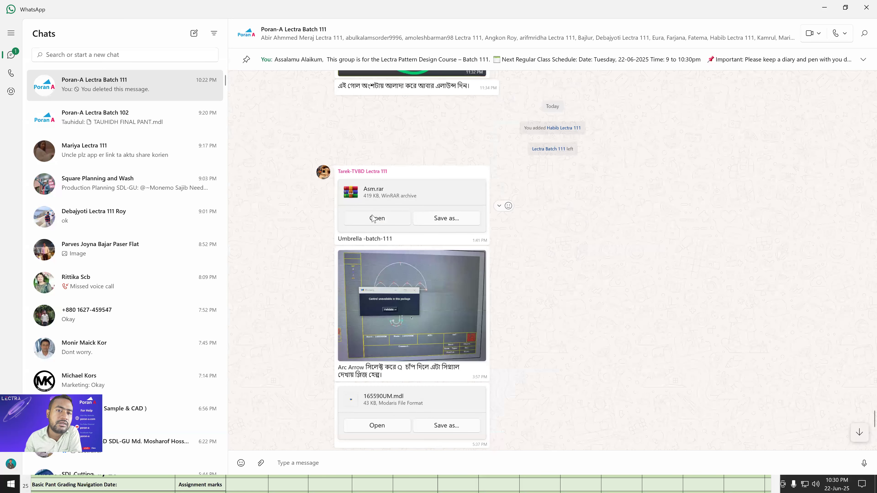
click(373, 218)
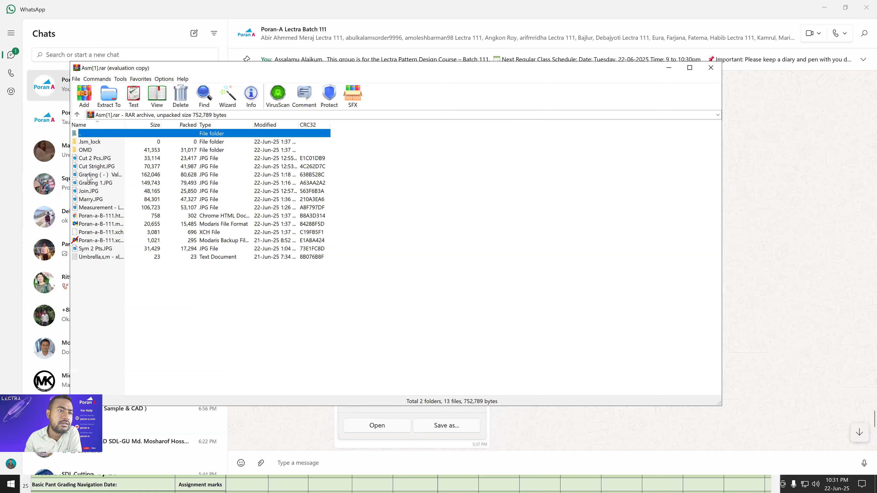
double_click(89, 175)
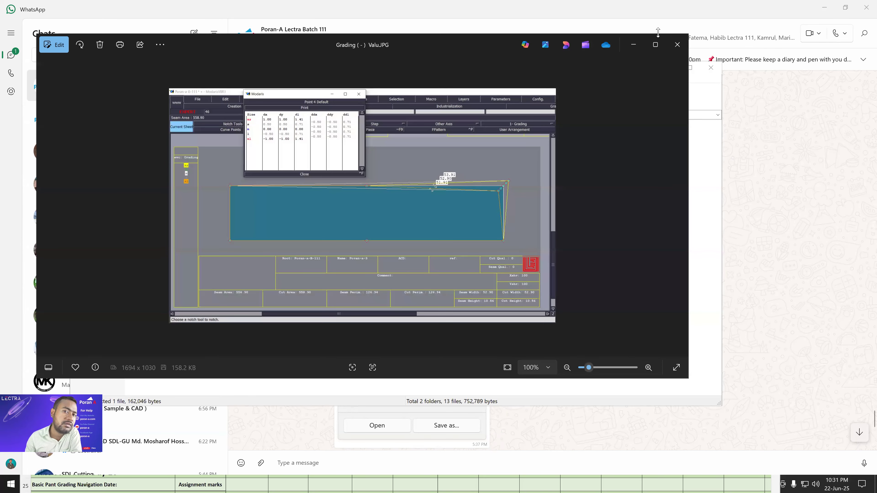
click(677, 44)
View the archive's Join.JPG, Marry.JPG, Sym 2 Pts.JPG and Cut 2 Pcs.JPG images, then close the archive.
double_click(90, 196)
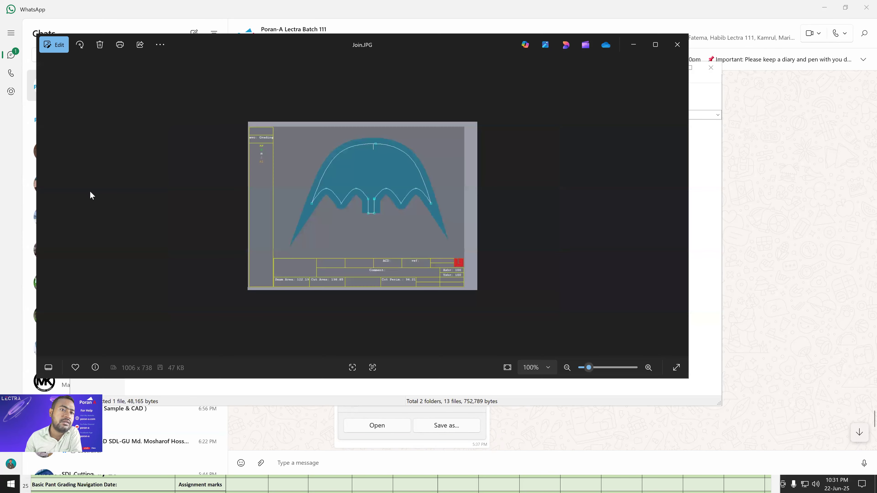
click(677, 44)
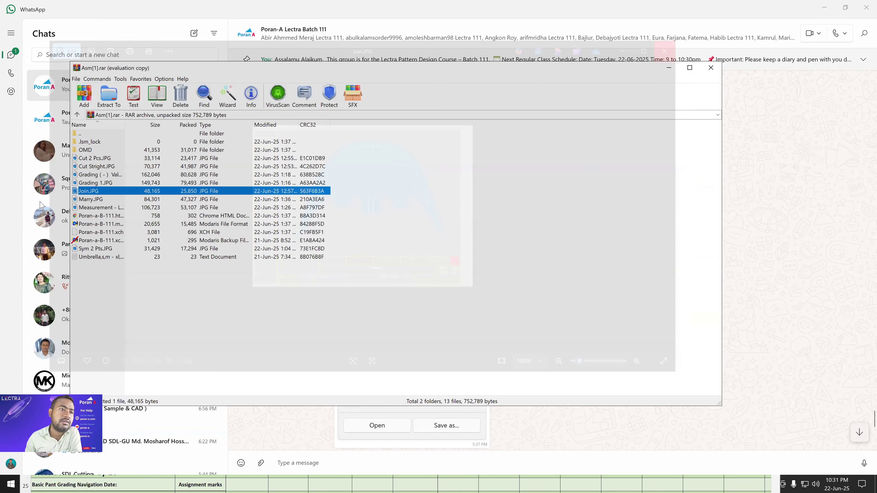
double_click(90, 200)
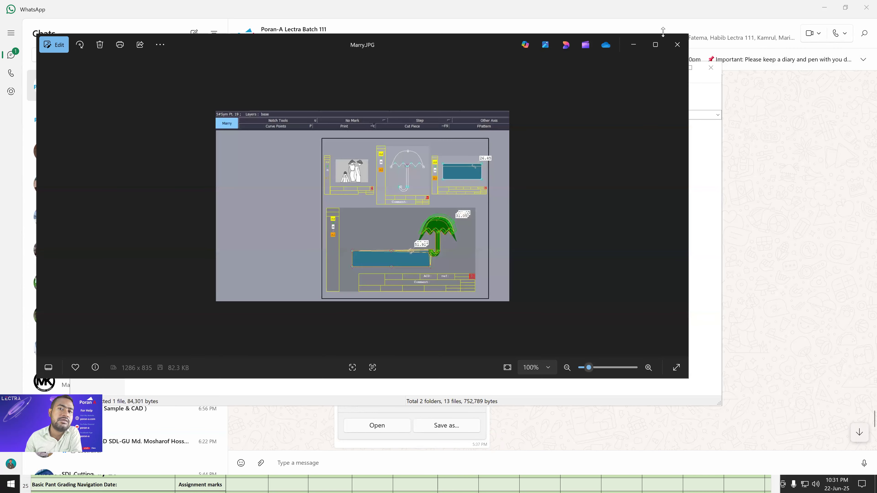
click(677, 45)
double_click(95, 249)
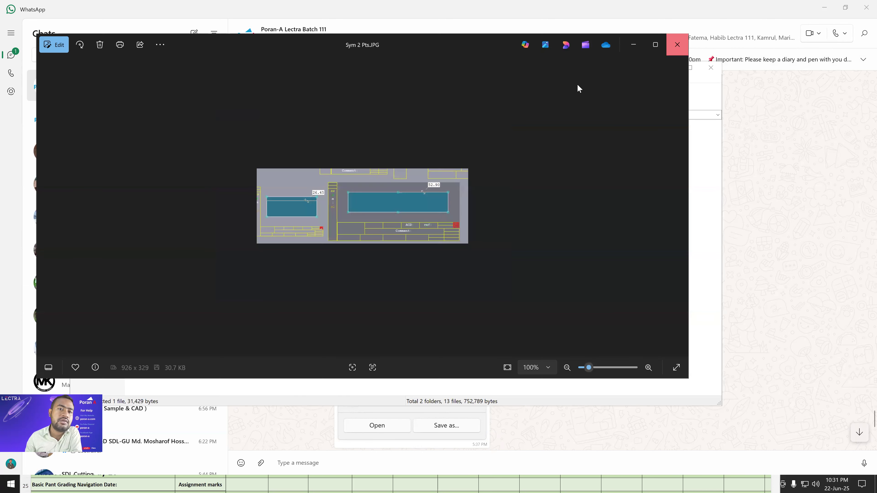
click(678, 44)
double_click(92, 165)
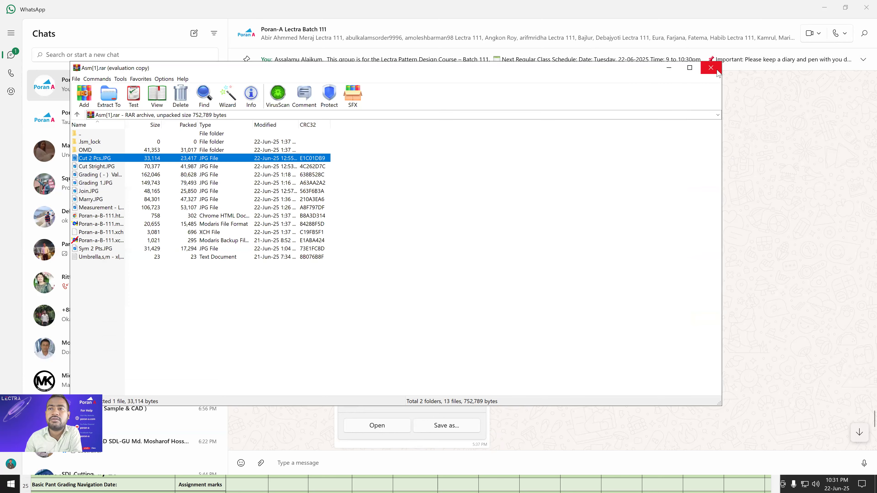
click(677, 45)
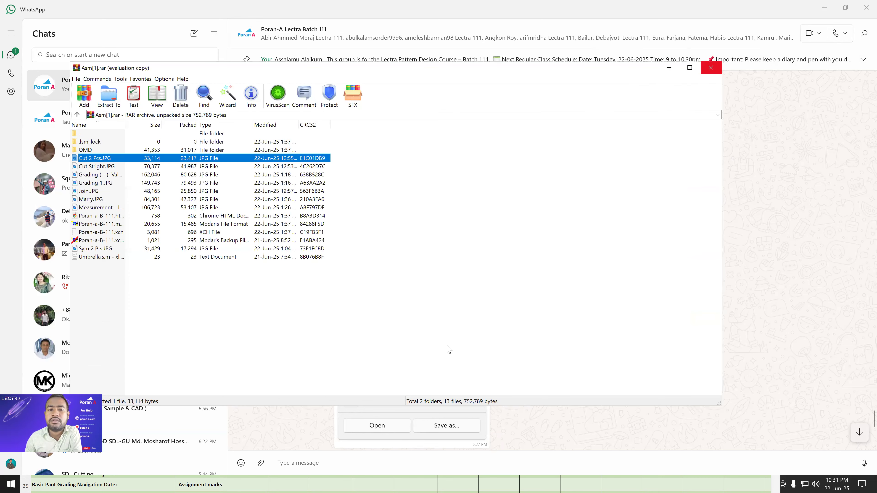
key(alt+F4)
Open the submitted 165590UM.mdl from the WhatsApp chat and examine all of its umbrella pieces.
scroll(416, 395, down, 1)
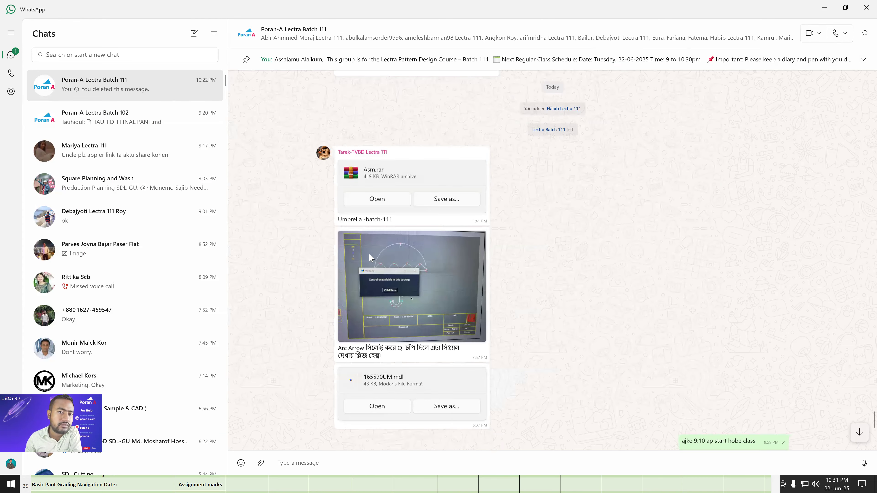
scroll(369, 254, down, 3)
click(369, 254)
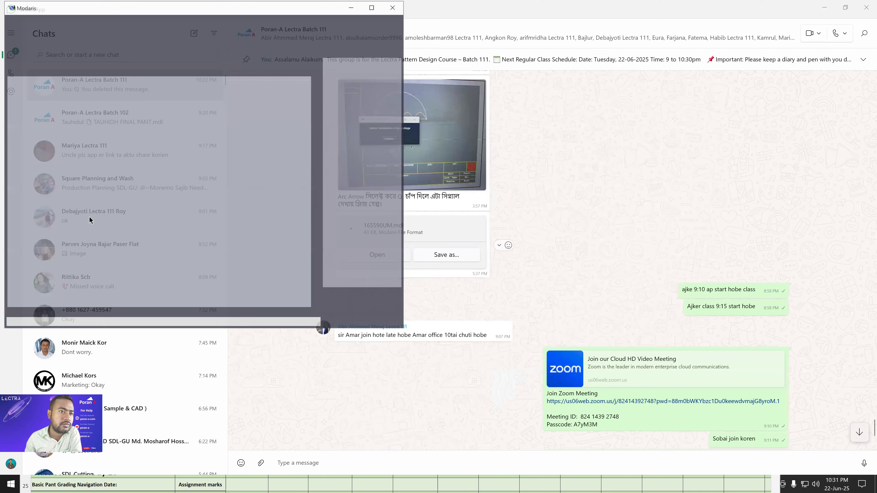
key(Home)
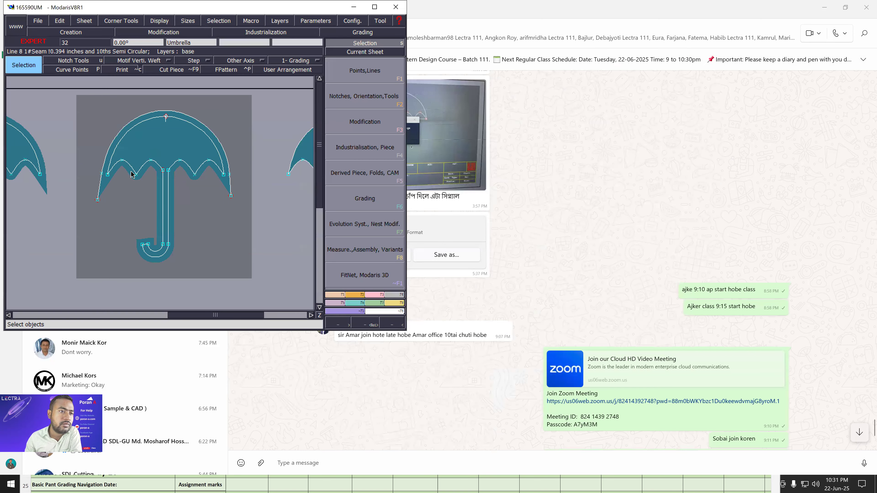
scroll(89, 201, down, 3)
scroll(33, 221, up, 3)
scroll(118, 213, down, 2)
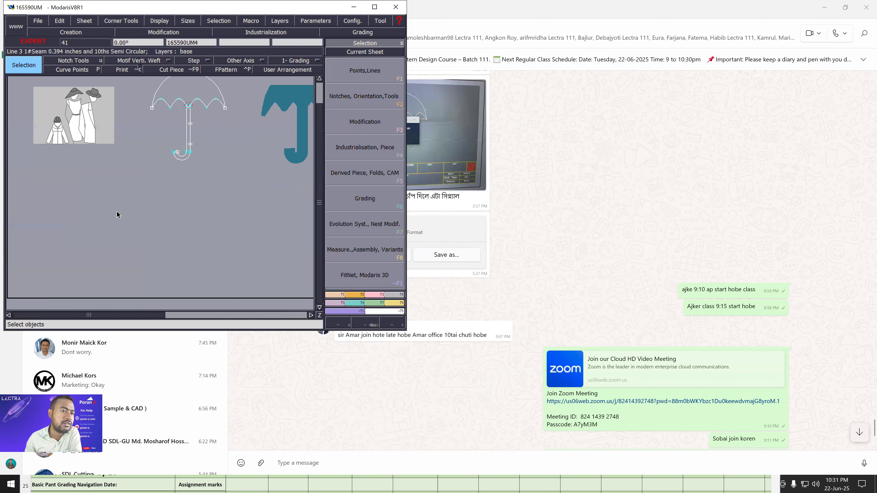
scroll(117, 214, down, 2)
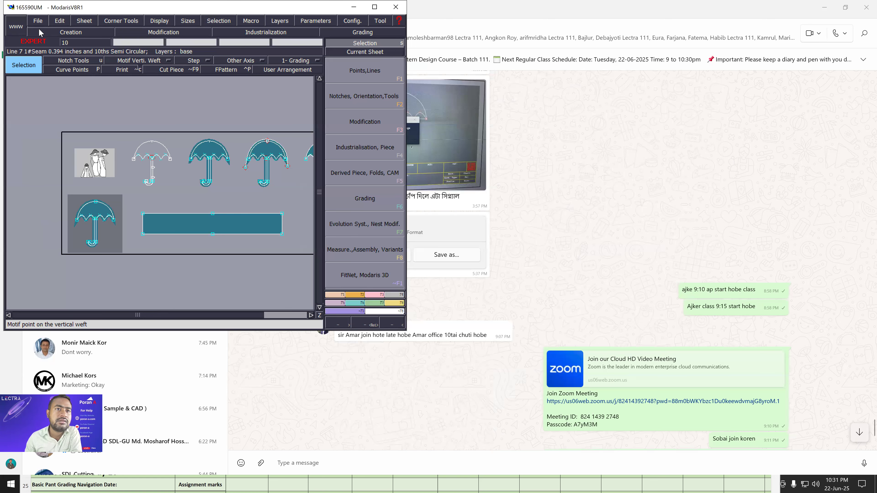
Close the 165590UM model and confirm quitting Modaris.
drag(214, 12, 226, 118)
click(408, 111)
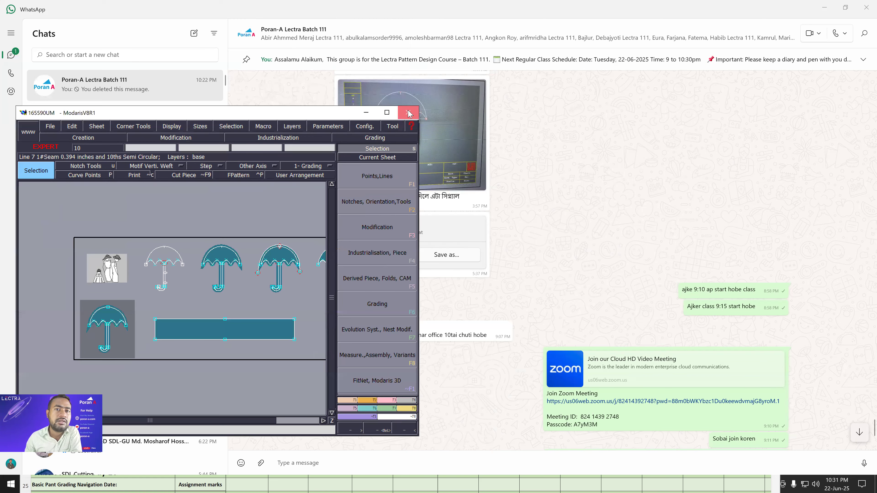
click(477, 267)
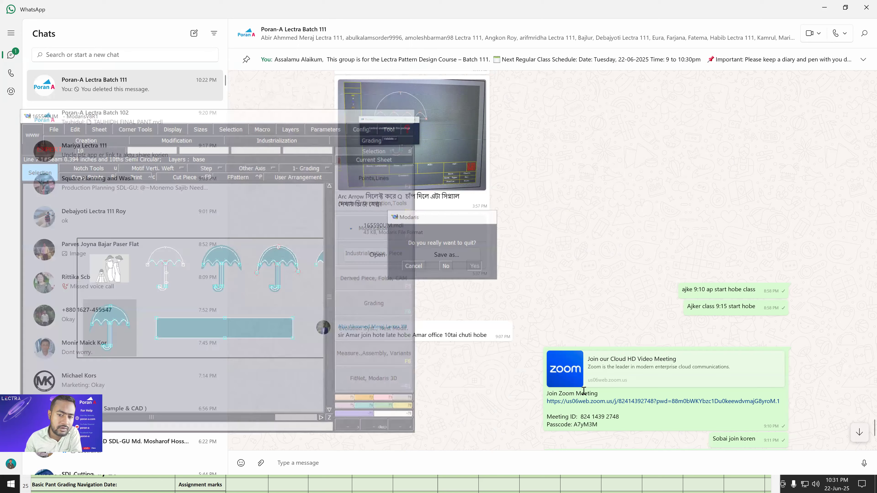
Set the Class Schedule Day 3 assignment mark in cell L11 of the Excel workbook to 60 and minimize WhatsApp.
click(450, 480)
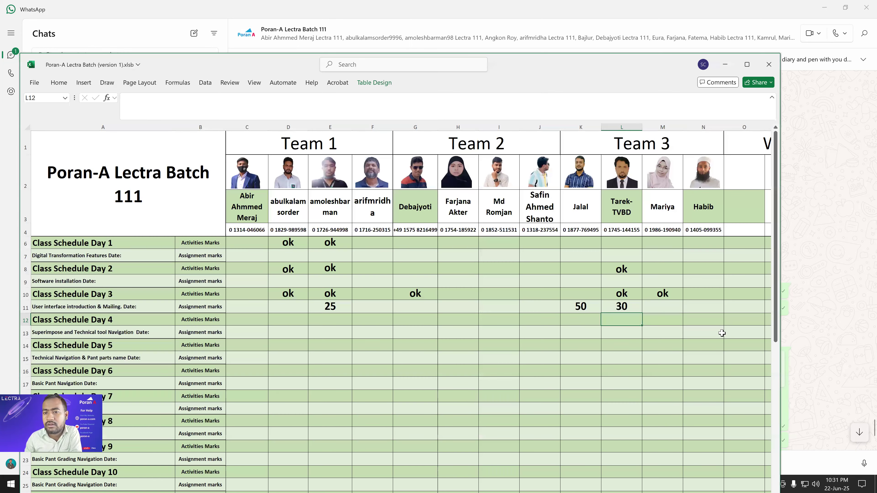
key(Up)
text(60)
key(Return)
click(849, 327)
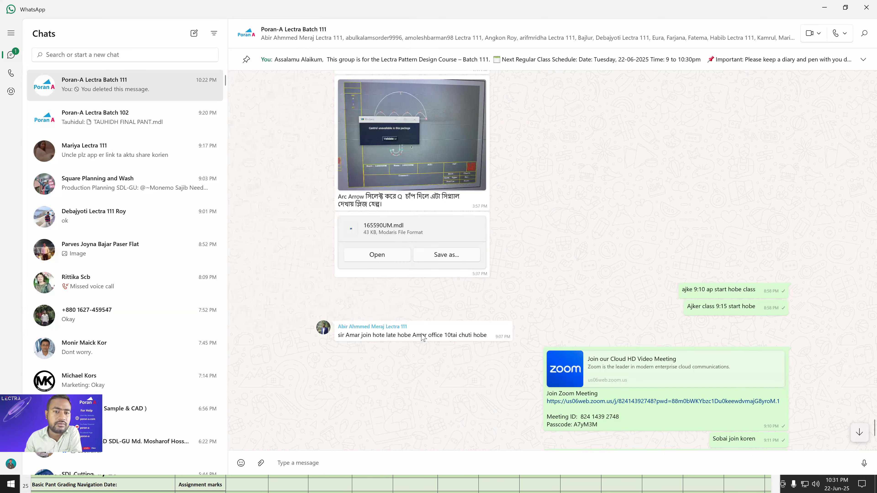
click(832, 10)
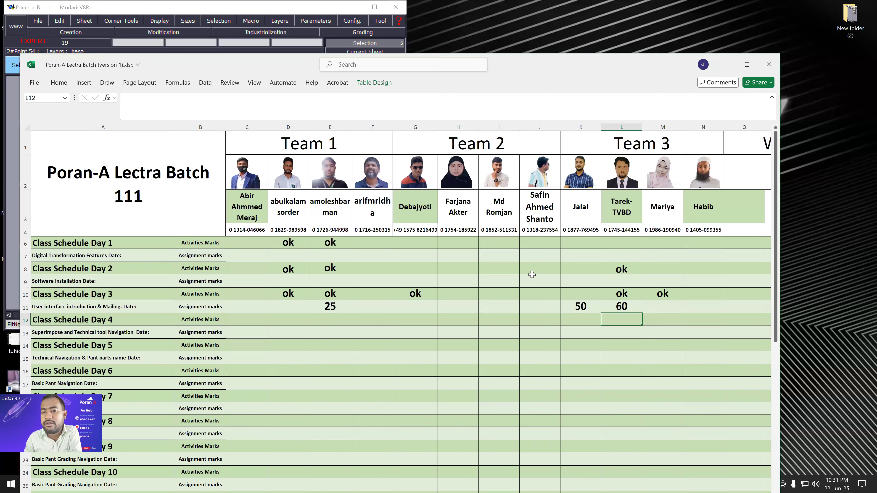
click(347, 307)
click(575, 307)
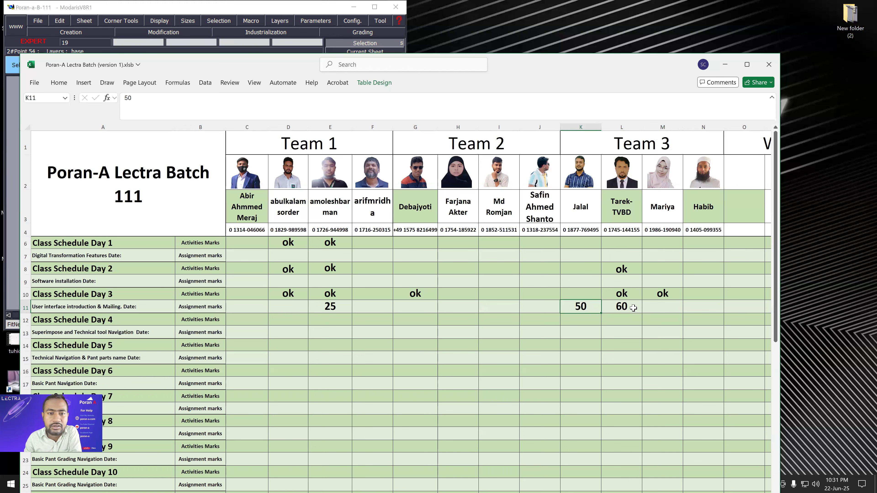
click(633, 308)
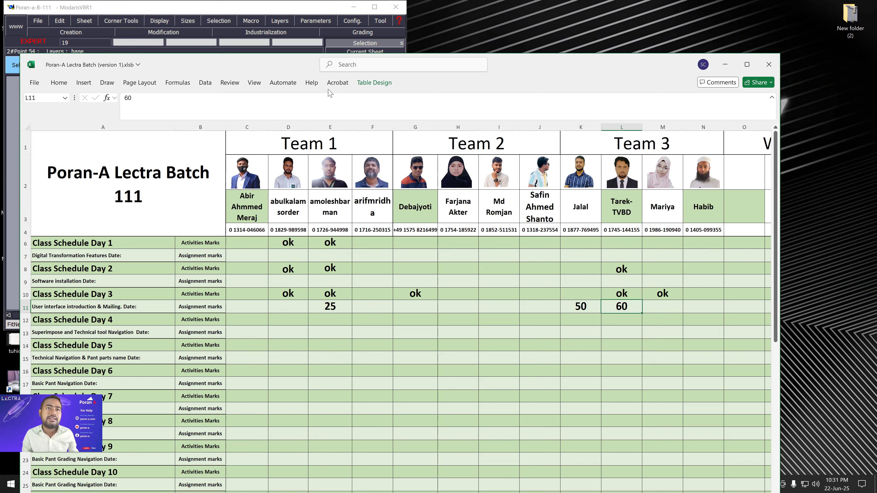
click(676, 105)
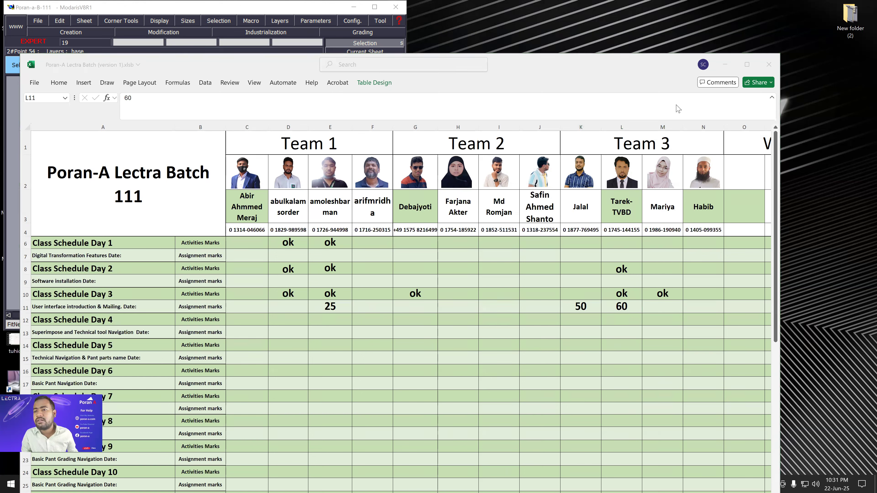